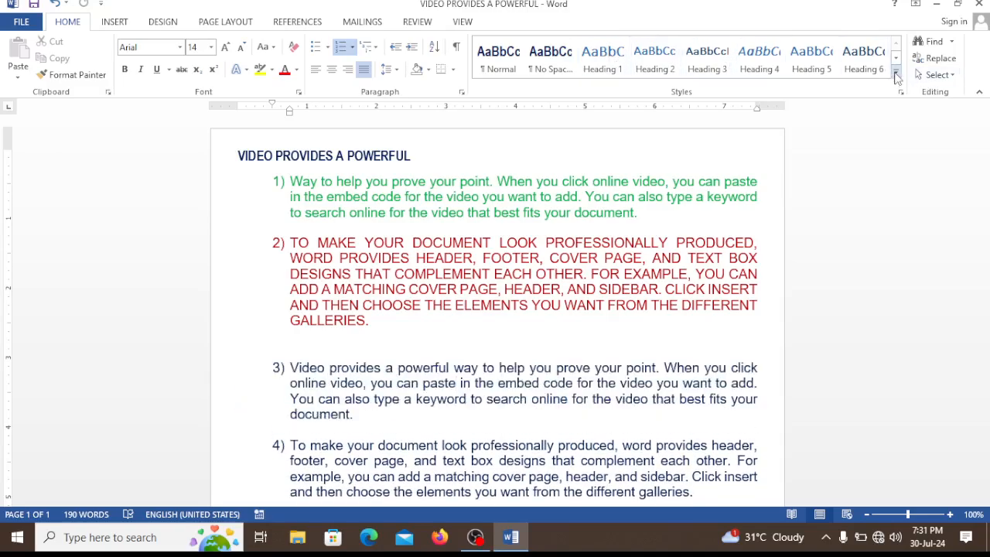
# Try the Subtitle style on the third numbered paragraph and undo it
pyautogui.click(896, 71)
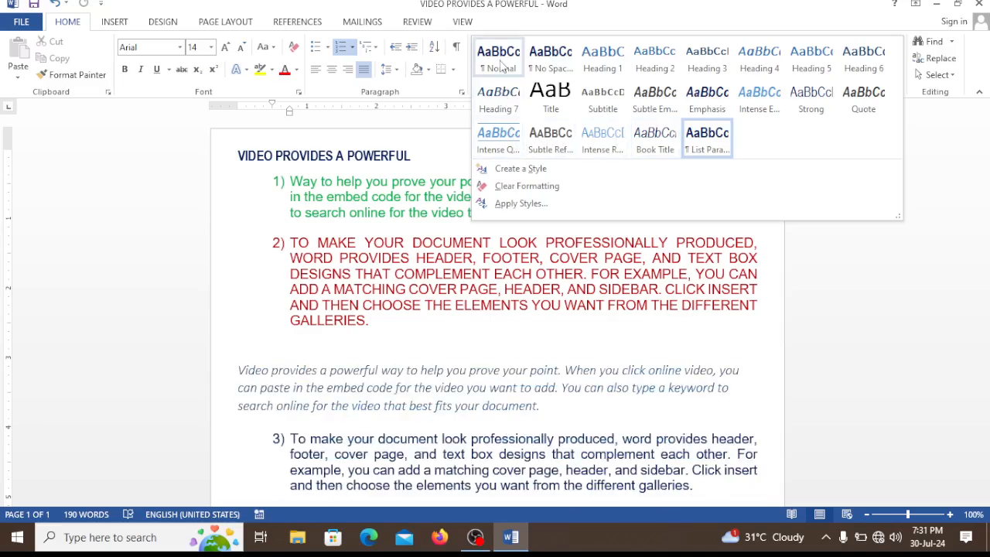
pyautogui.click(615, 93)
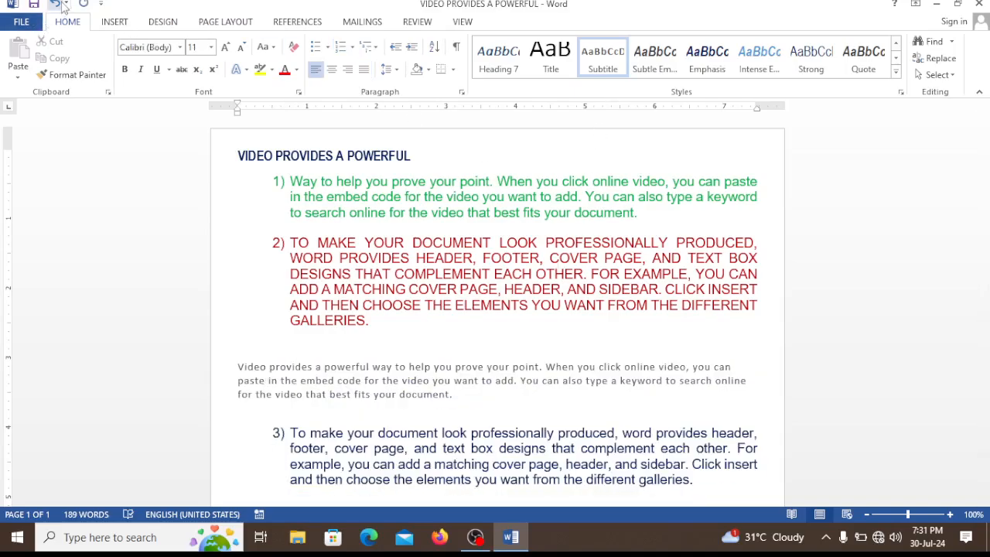
pyautogui.click(59, 4)
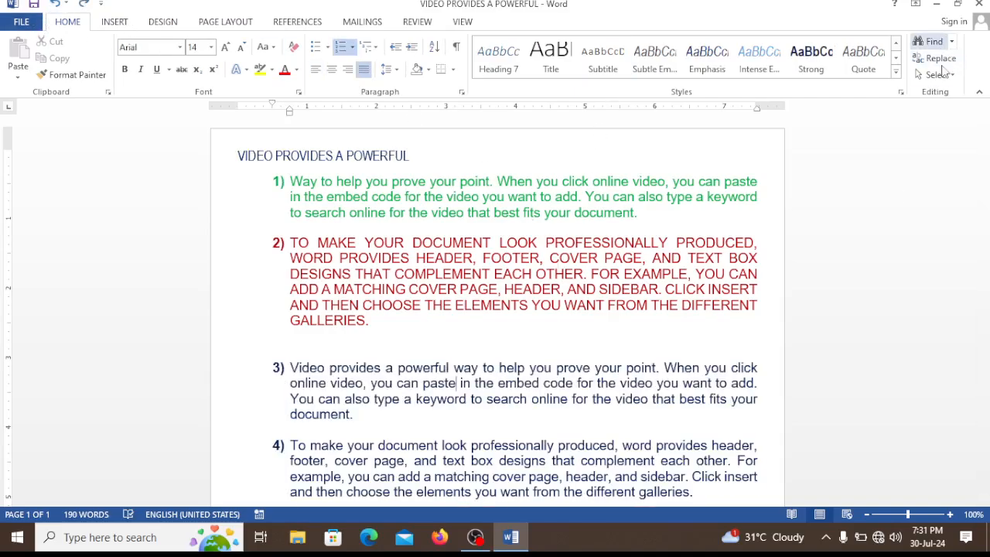
# Select the whole document, check the selection down to the last paragraph, and clear it
pyautogui.click(951, 75)
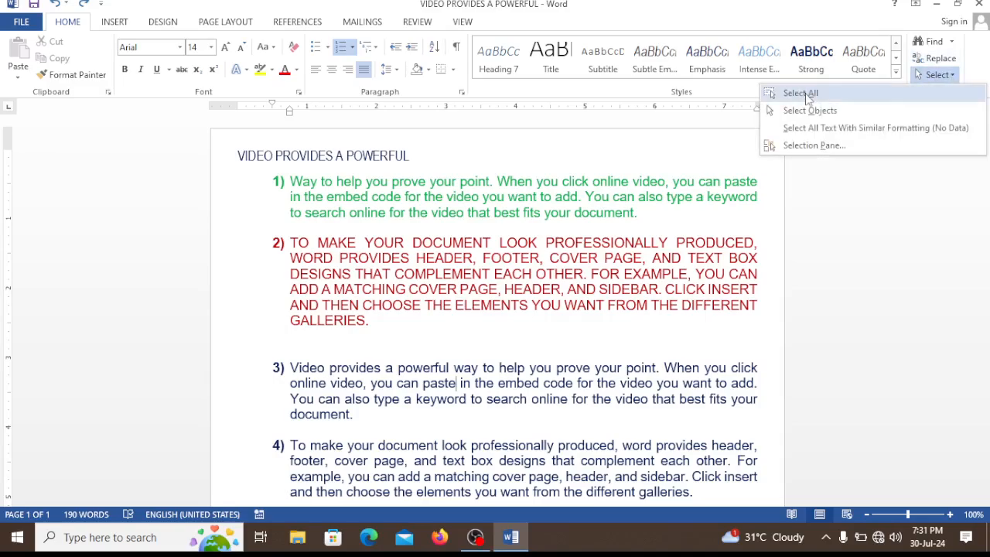
pyautogui.press('Escape')
pyautogui.hotkey('ctrl', 'a')
pyautogui.scroll(-2, 503, 240)
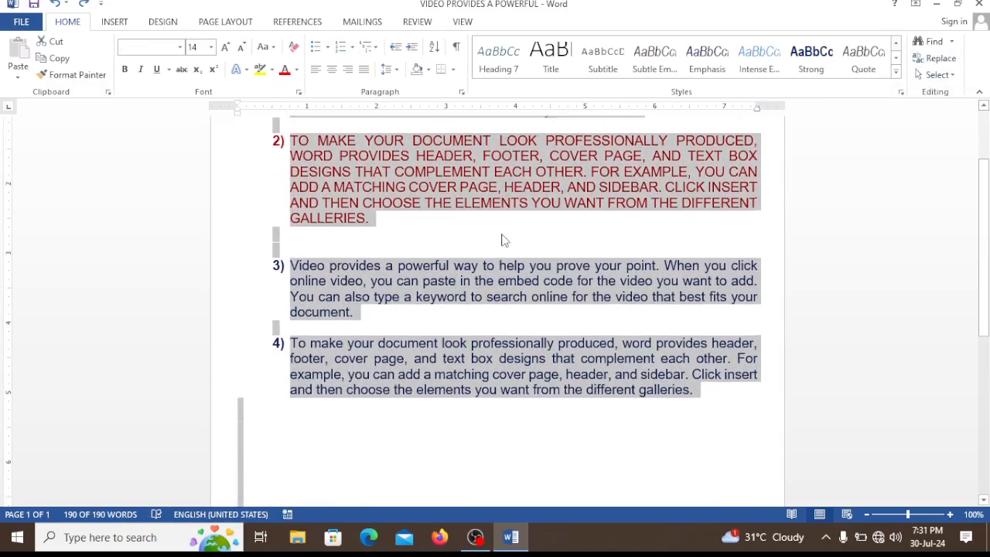
pyautogui.scroll(2, 503, 240)
pyautogui.click(464, 340)
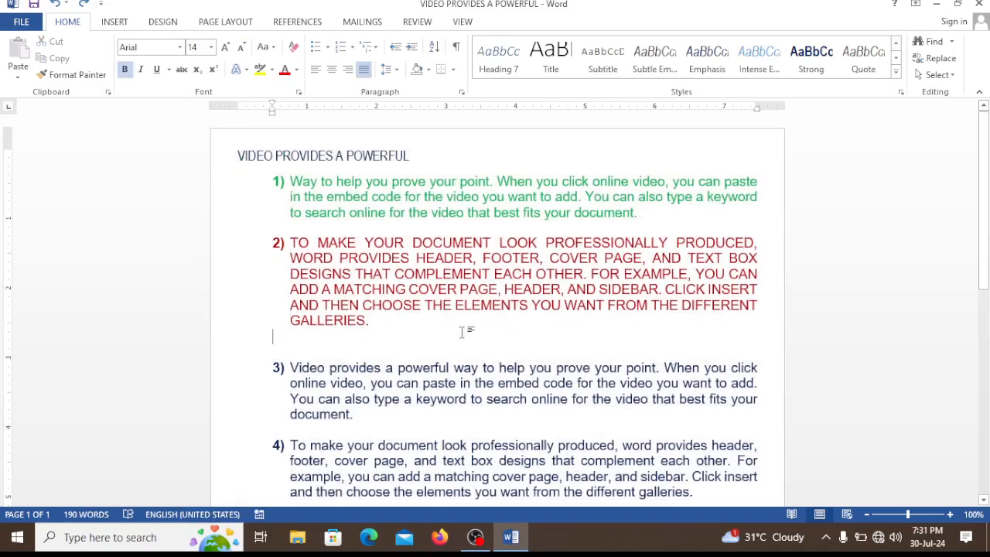
# Demonstrate the Select All command twice, selecting only the second paragraph in between, and clear the selection
pyautogui.click(938, 75)
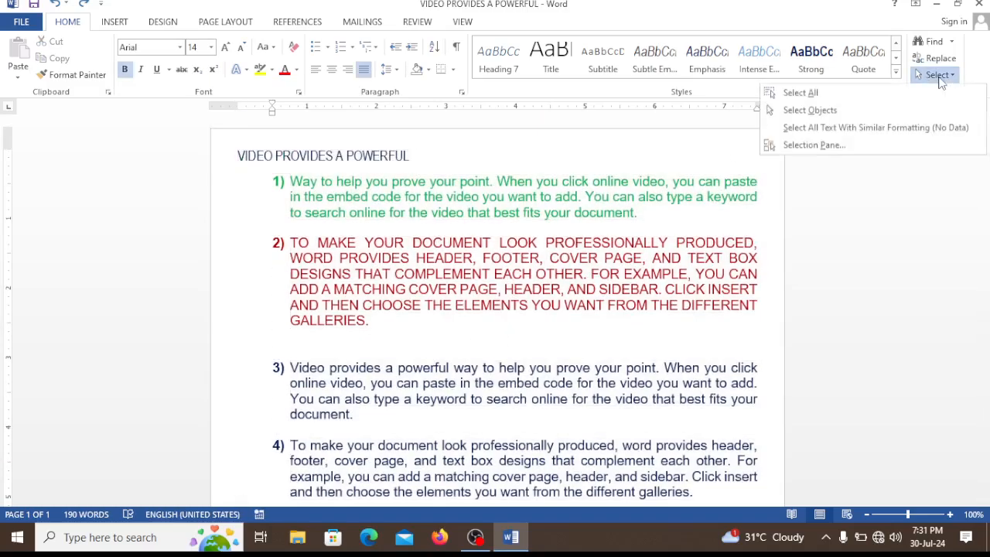
pyautogui.click(804, 93)
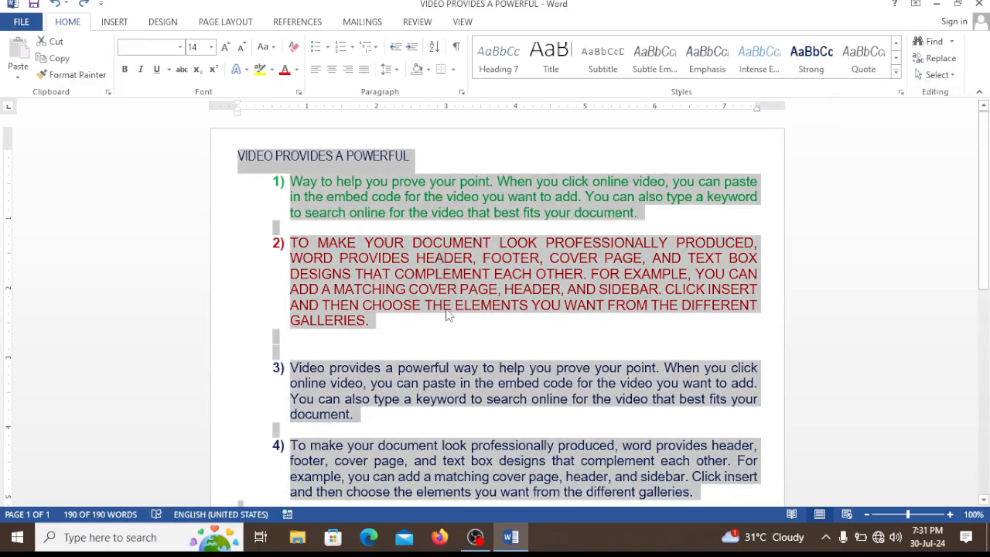
pyautogui.click(447, 314)
pyautogui.moveTo(381, 320); pyautogui.dragTo(322, 246)
pyautogui.click(391, 340)
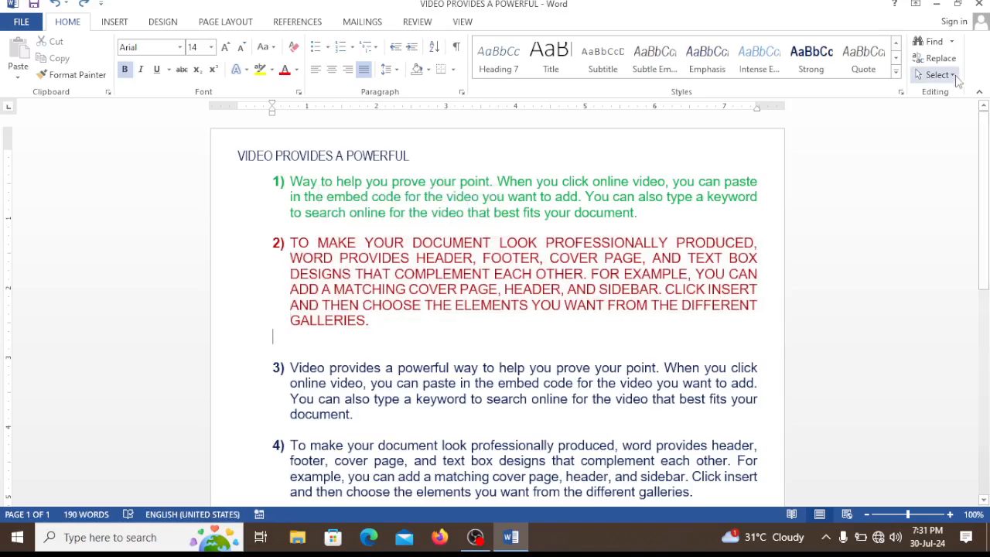
pyautogui.click(936, 75)
pyautogui.click(801, 93)
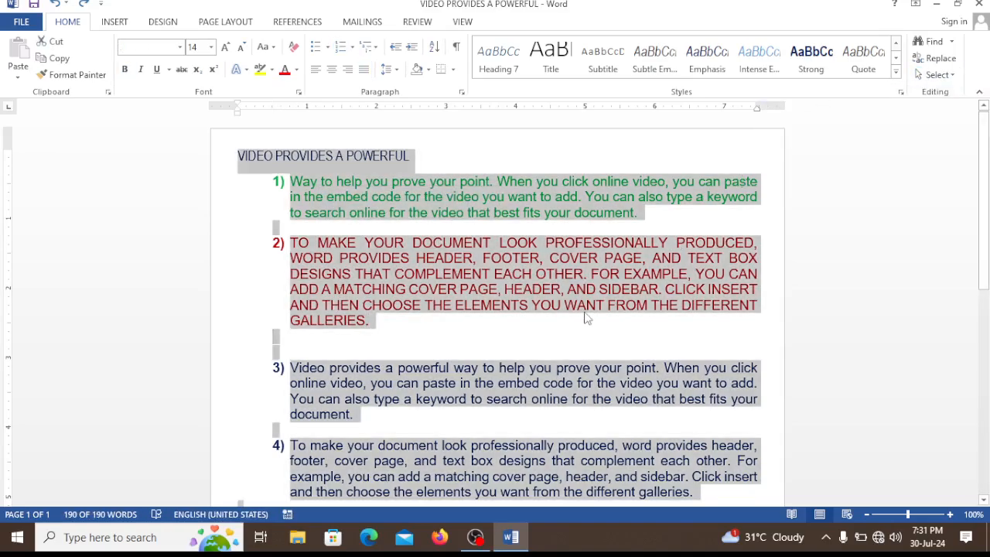
pyautogui.click(586, 311)
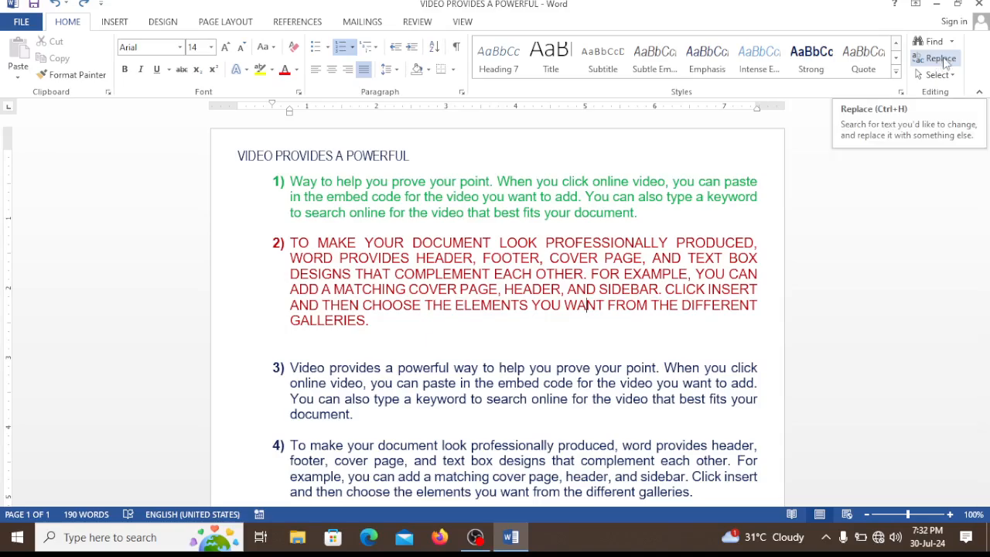
# Replace every "o" in the document with "400" and review the changed paragraphs
pyautogui.click(940, 59)
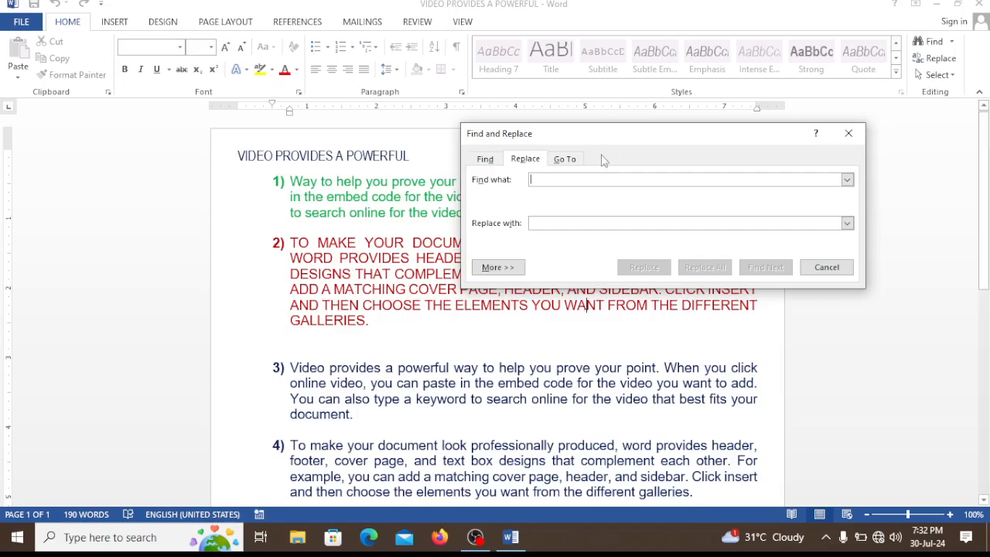
pyautogui.moveTo(608, 140); pyautogui.dragTo(459, 319)
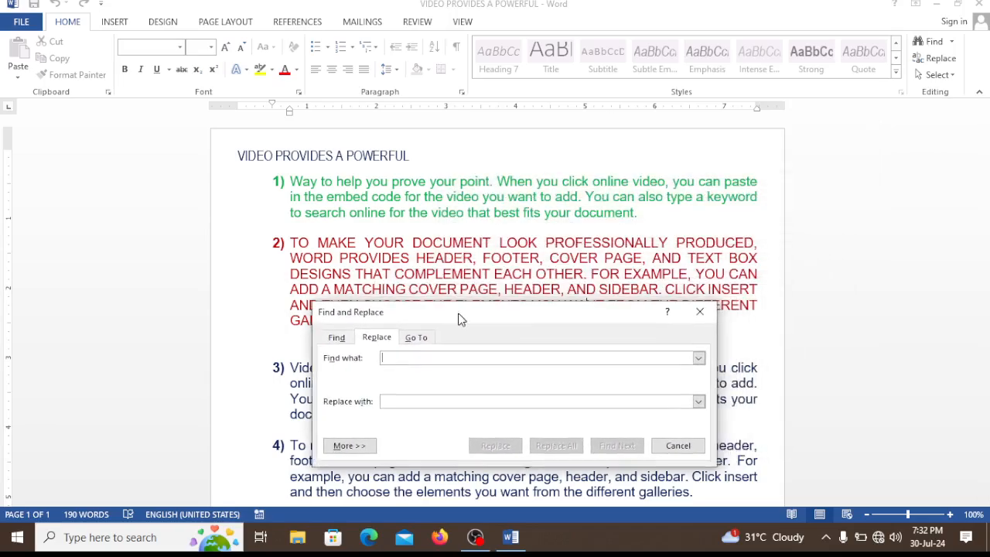
pyautogui.write('o')
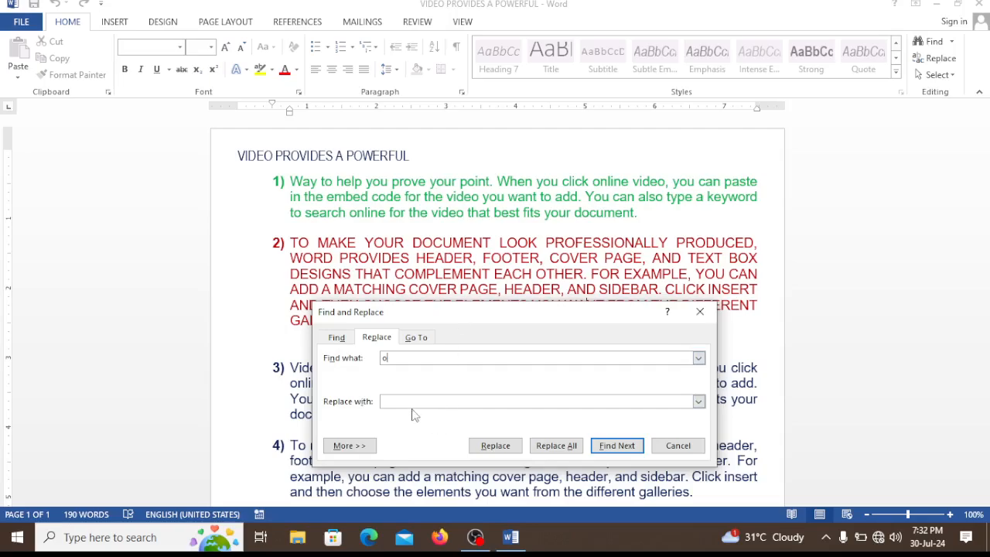
pyautogui.write('400')
pyautogui.click(561, 447)
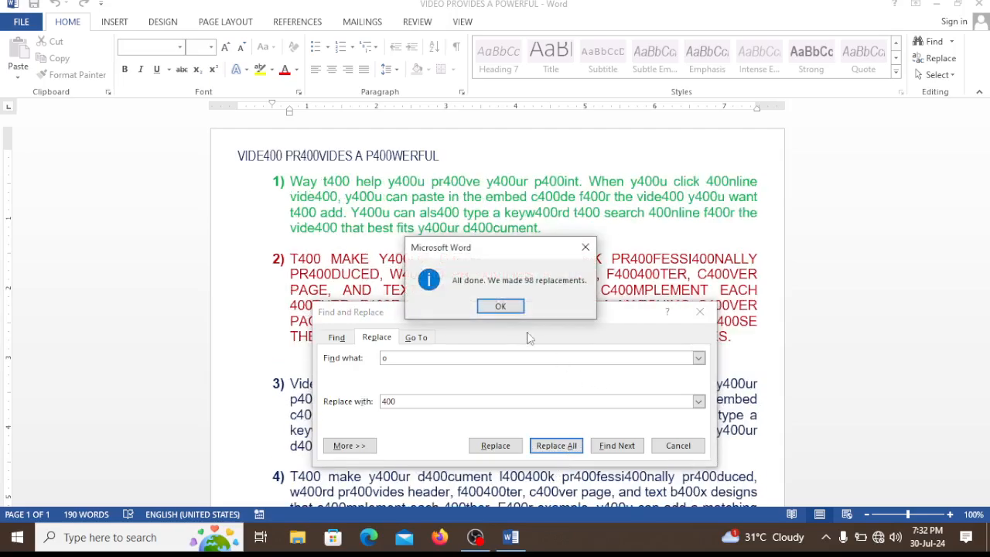
pyautogui.click(500, 307)
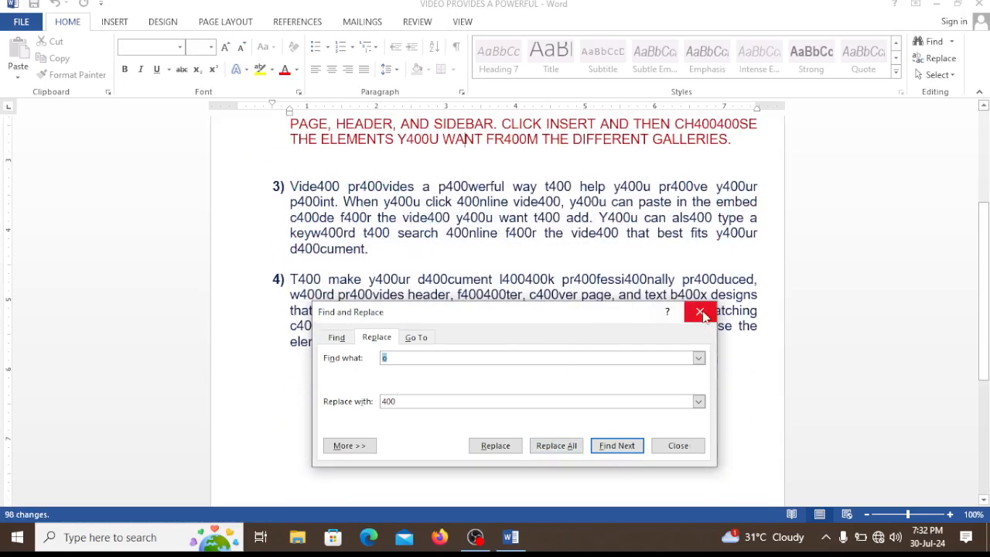
pyautogui.click(700, 313)
pyautogui.scroll(5, 449, 340)
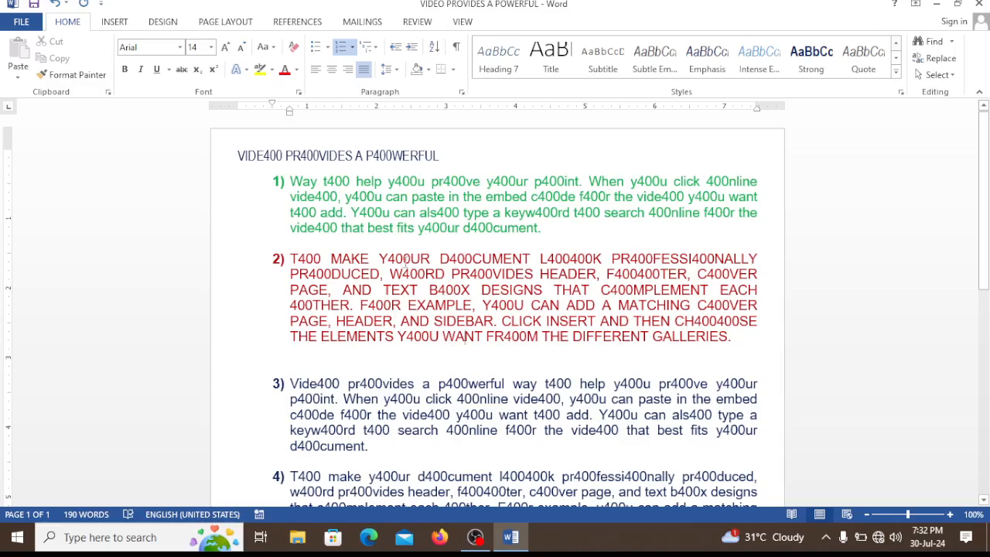
pyautogui.scroll(-3, 579, 353)
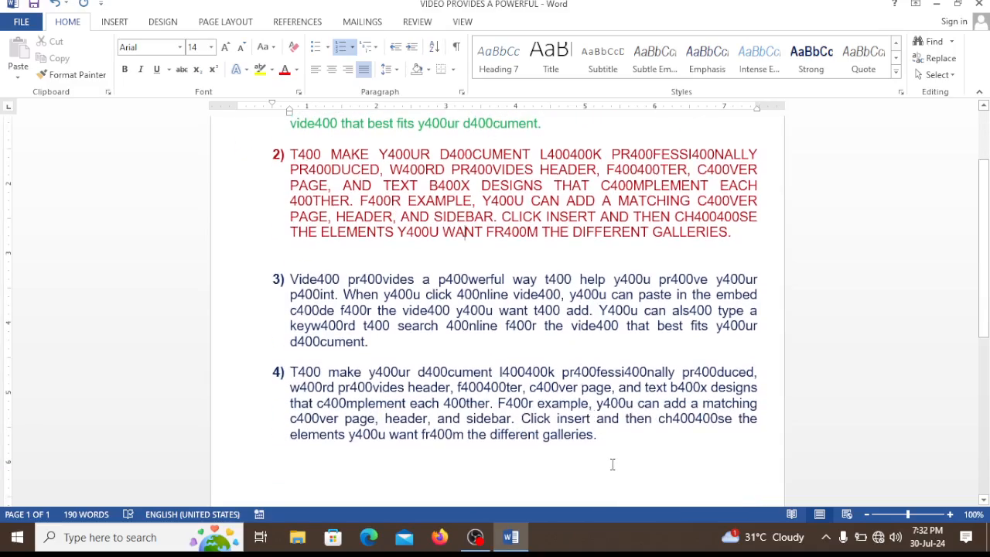
pyautogui.scroll(3, 601, 413)
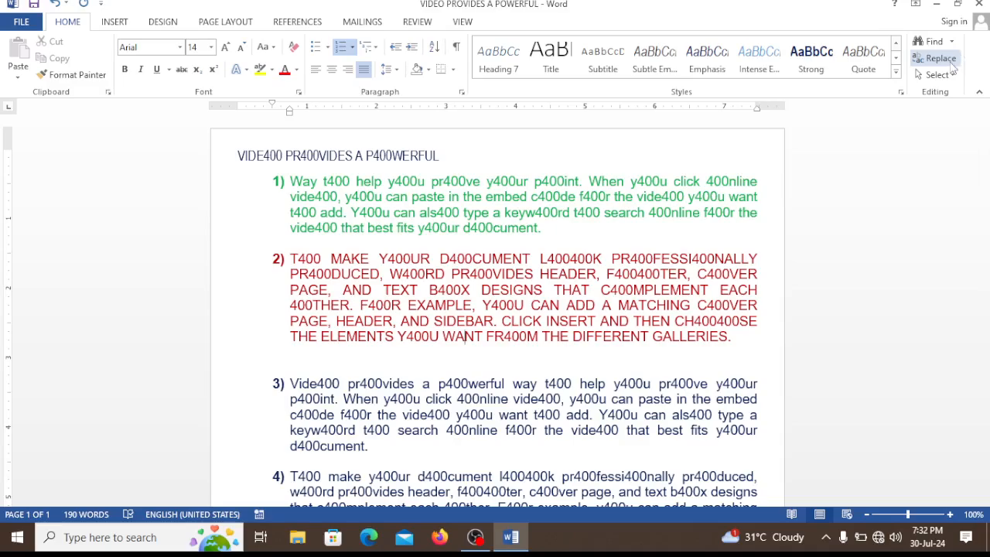
# Replace every "400" in the document with "o" and close the Find and Replace dialog
pyautogui.click(940, 58)
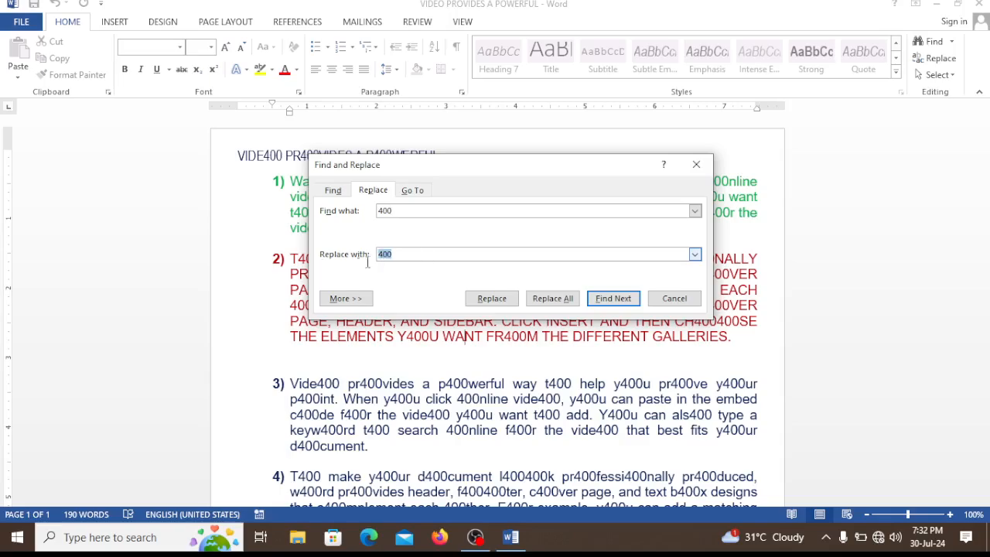
pyautogui.write('o')
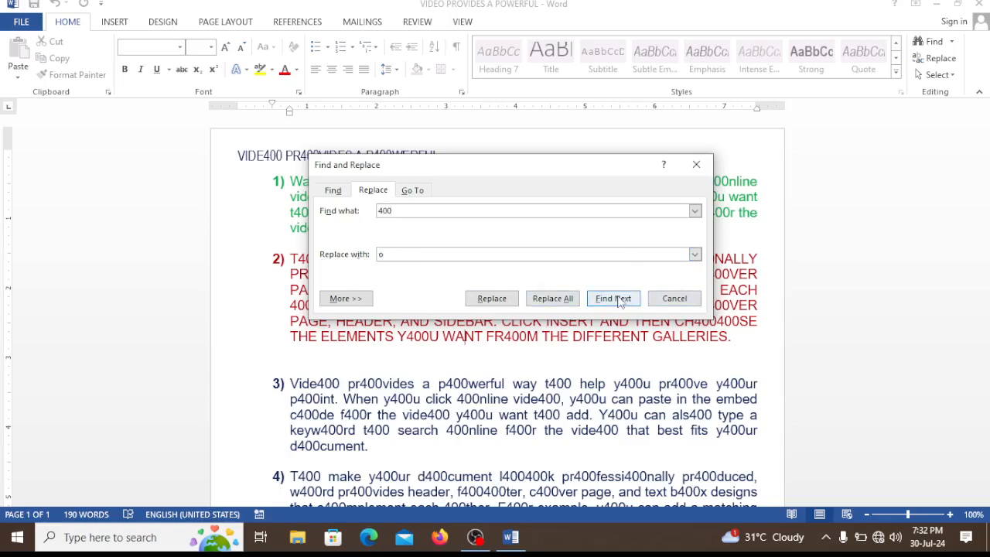
pyautogui.click(553, 299)
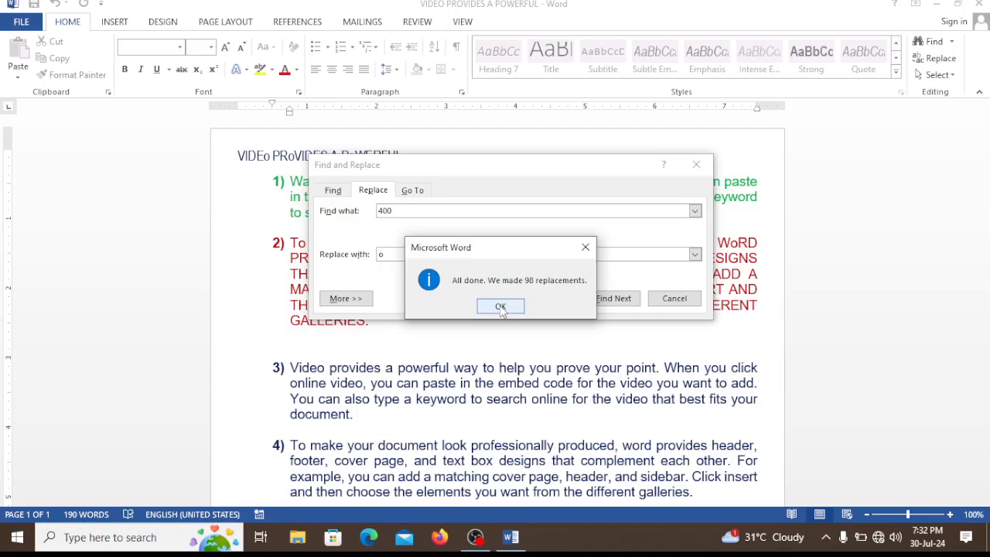
pyautogui.press('Return')
pyautogui.click(695, 164)
pyautogui.scroll(3, 702, 256)
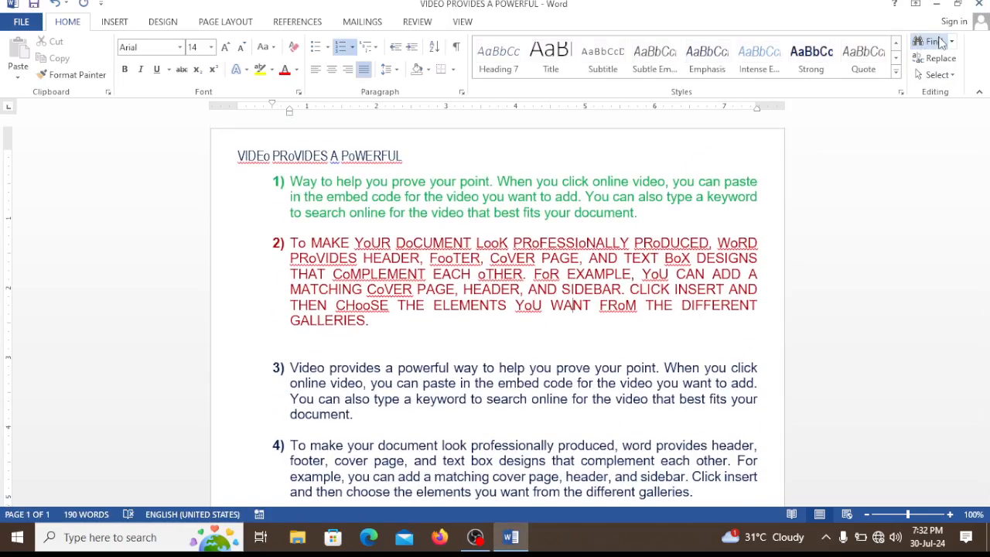
# Search the document for "a" and for "the", look over the highlighted matches, and close the search
pyautogui.click(928, 41)
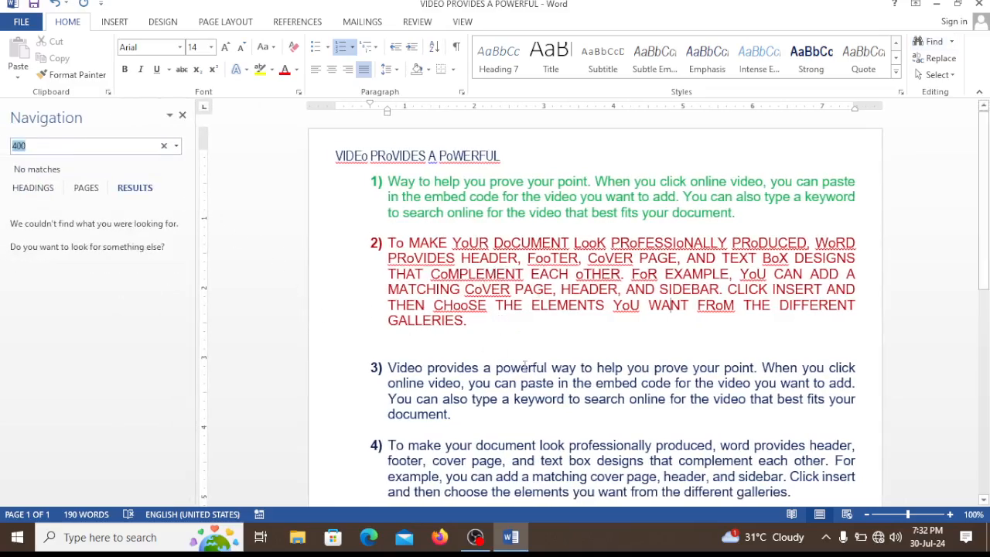
pyautogui.write('a')
pyautogui.scroll(-3, 542, 324)
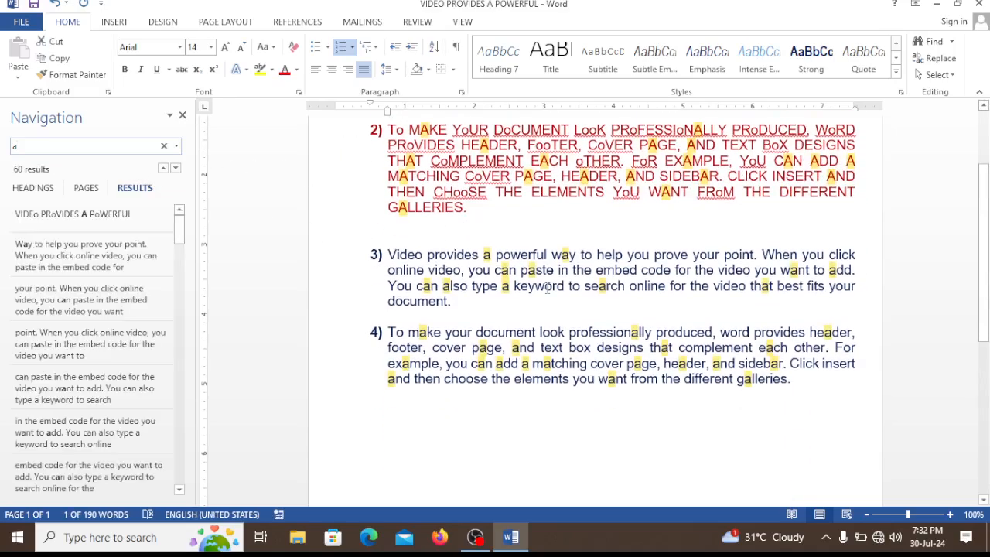
pyautogui.scroll(3, 547, 287)
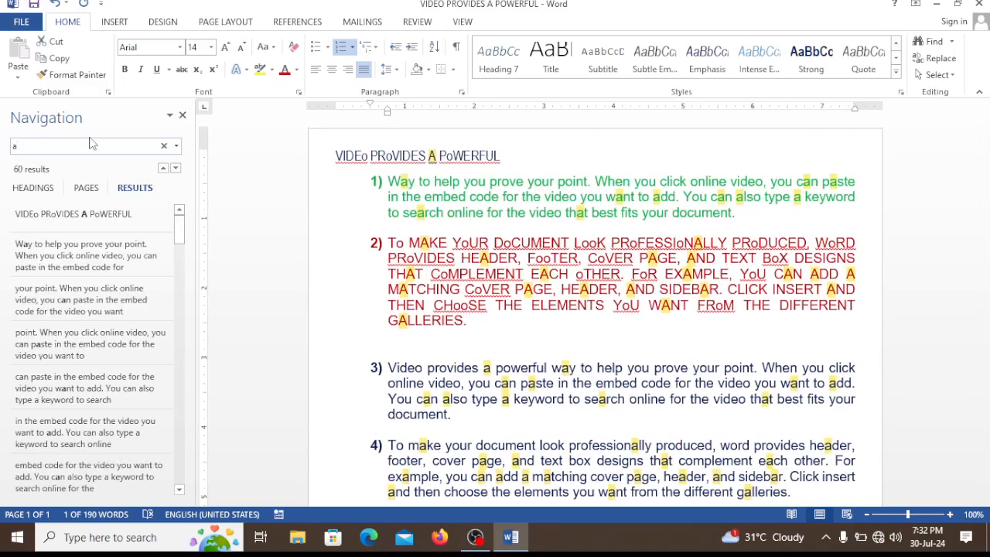
pyautogui.write('the')
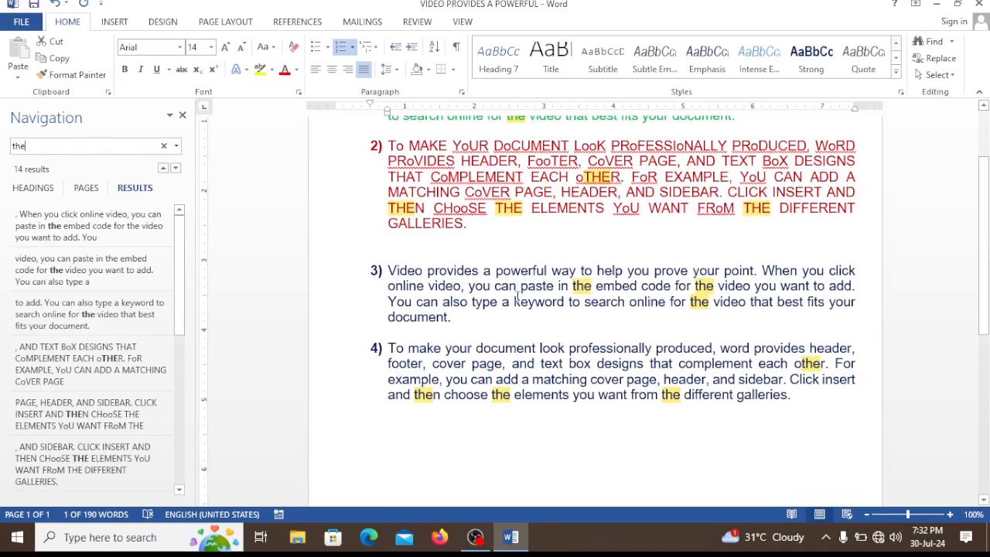
pyautogui.scroll(3, 507, 347)
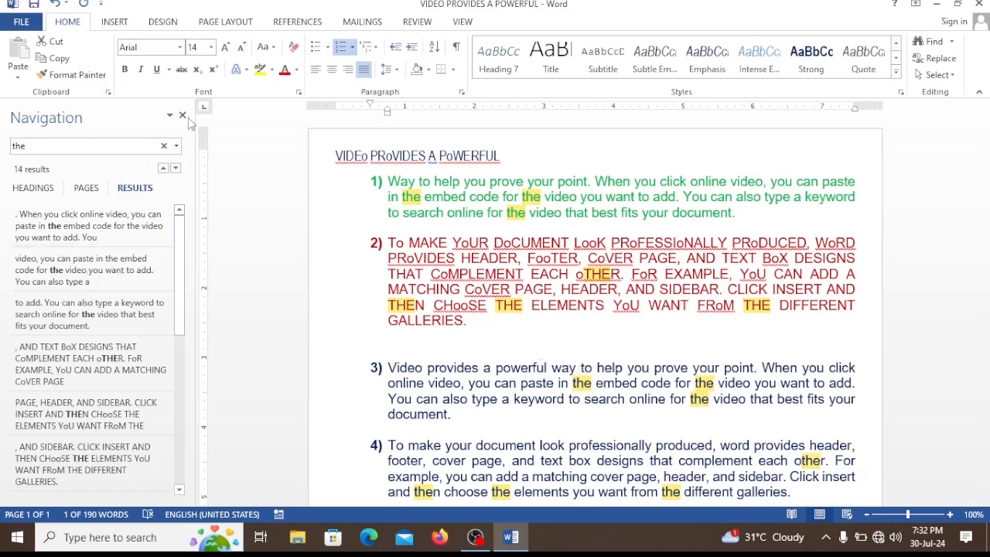
pyautogui.click(182, 117)
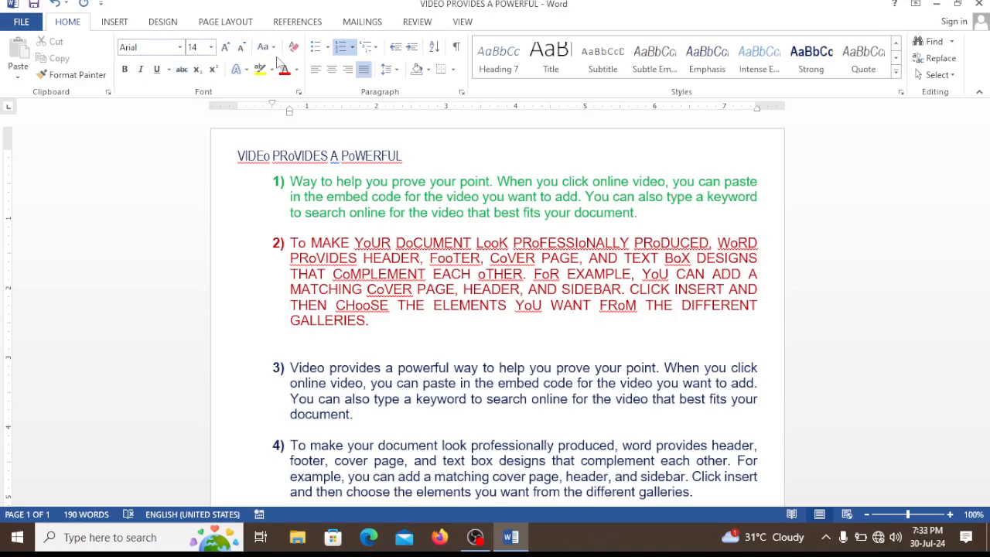
# Look through the Change Case, underline style and Text Effects options without applying any of them
pyautogui.click(269, 51)
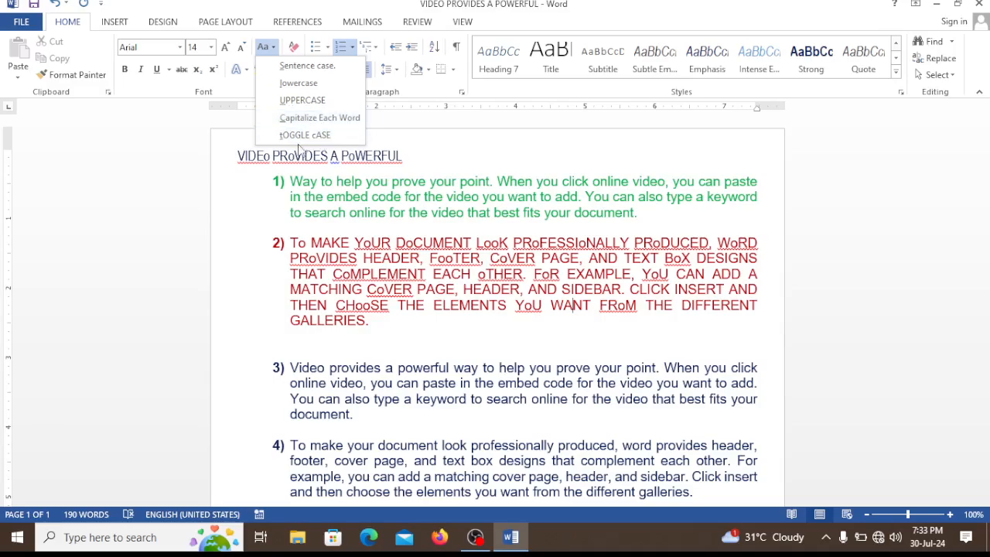
pyautogui.click(154, 89)
pyautogui.click(168, 70)
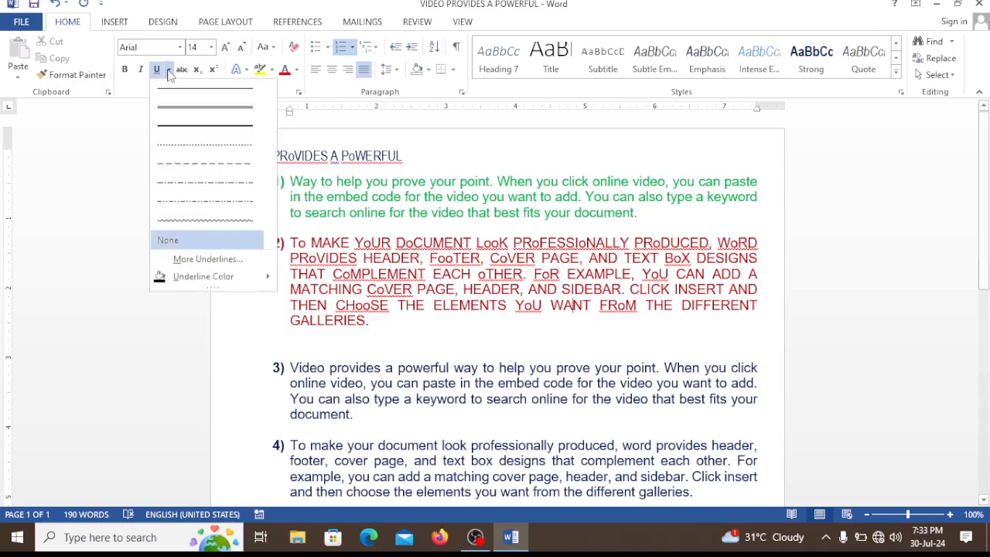
pyautogui.click(357, 135)
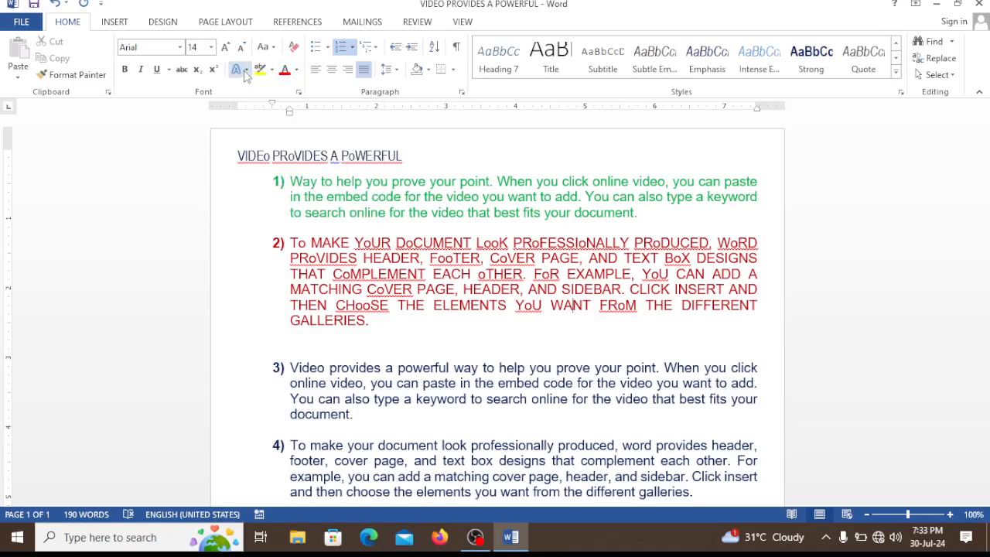
pyautogui.click(245, 71)
pyautogui.click(490, 159)
# Insert the built-in Annual cover page in front of the document's text
pyautogui.click(114, 21)
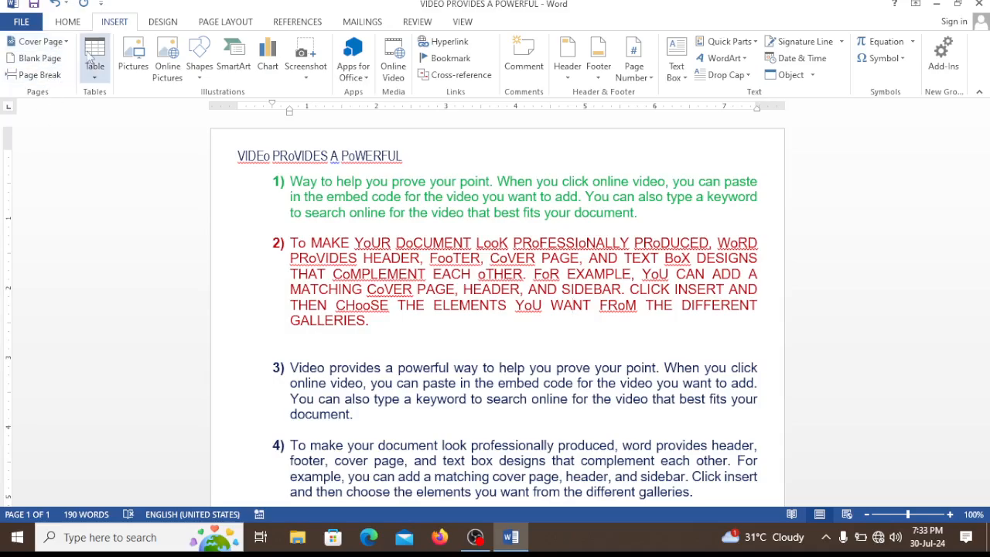
pyautogui.click(96, 81)
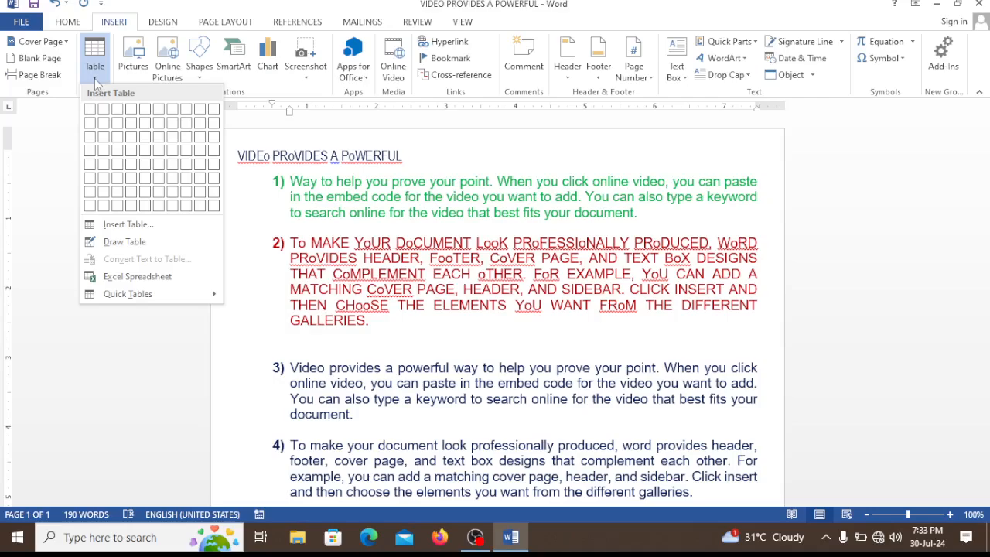
pyautogui.click(57, 41)
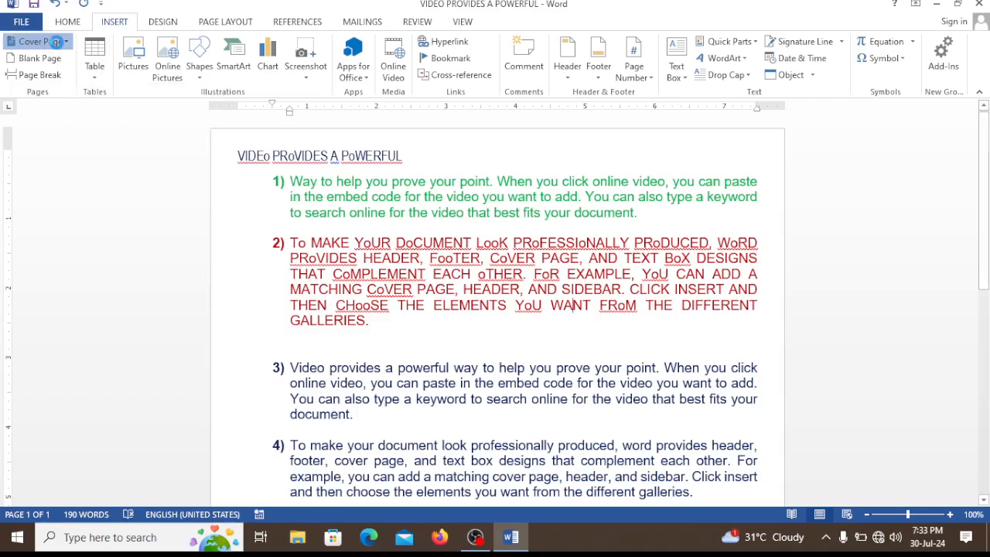
pyautogui.scroll(-5, 230, 180)
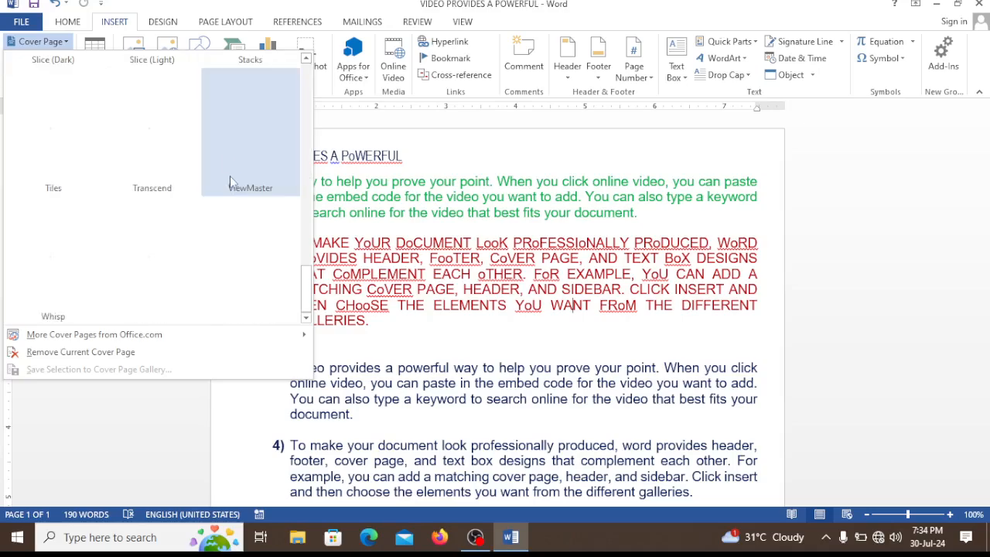
pyautogui.scroll(5, 230, 212)
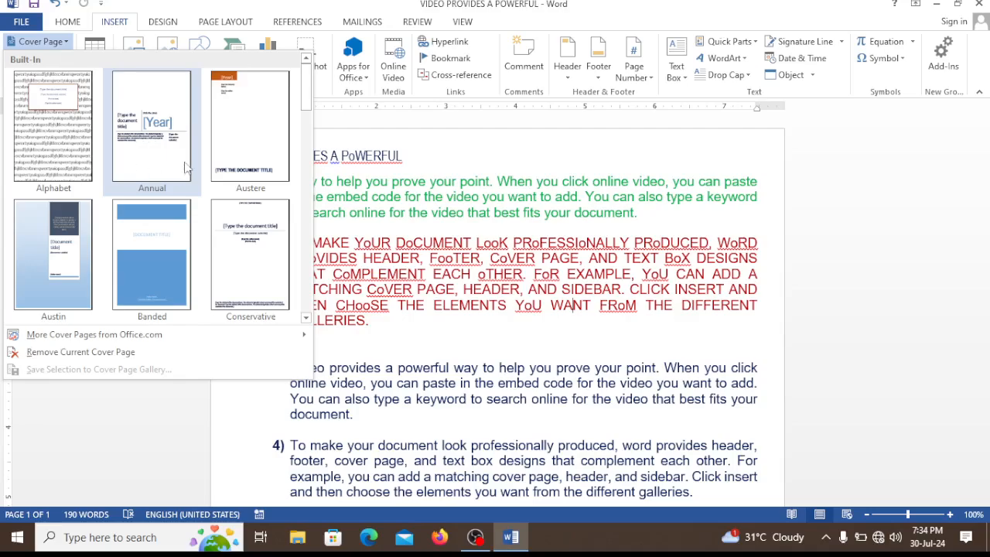
pyautogui.click(162, 136)
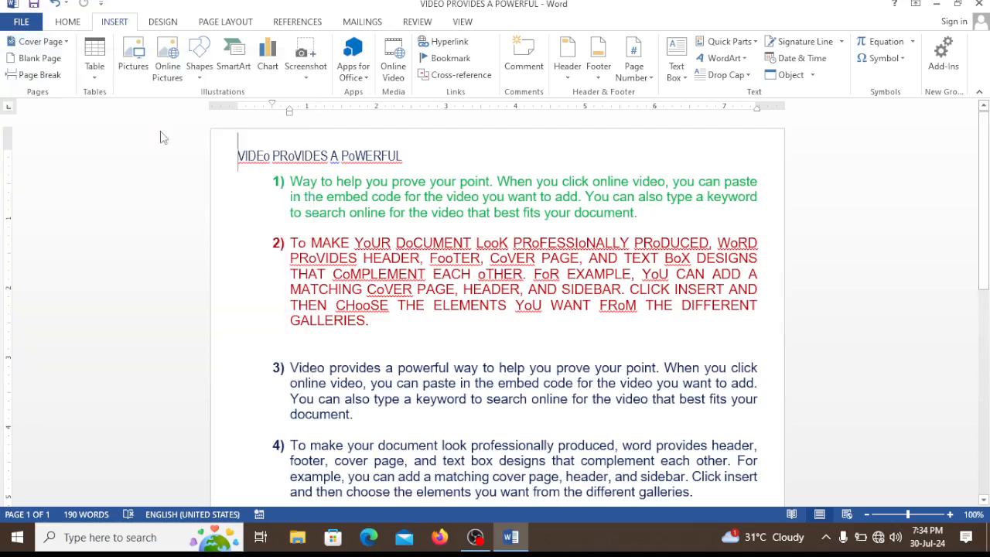
pyautogui.scroll(-15, 501, 286)
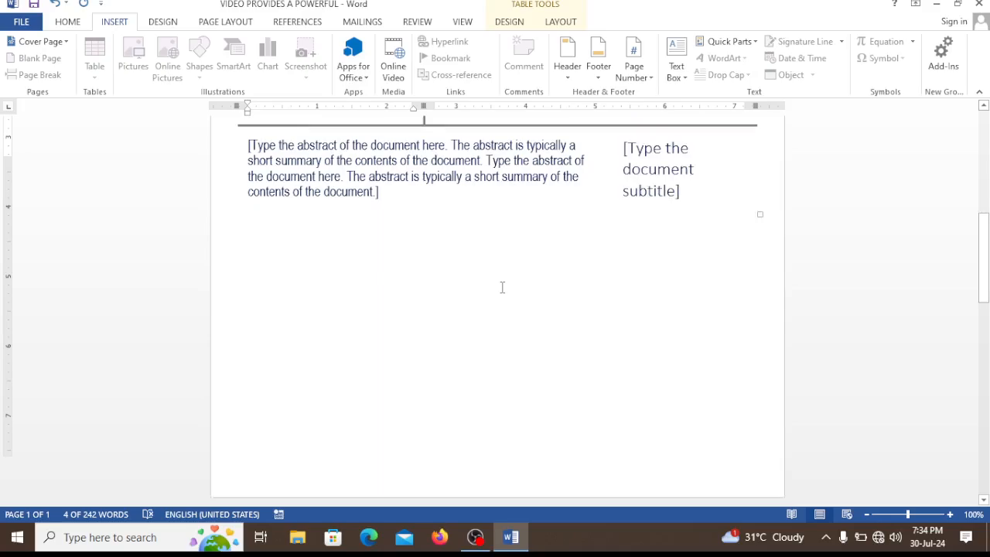
pyautogui.scroll(3, 502, 289)
pyautogui.scroll(-8, 502, 288)
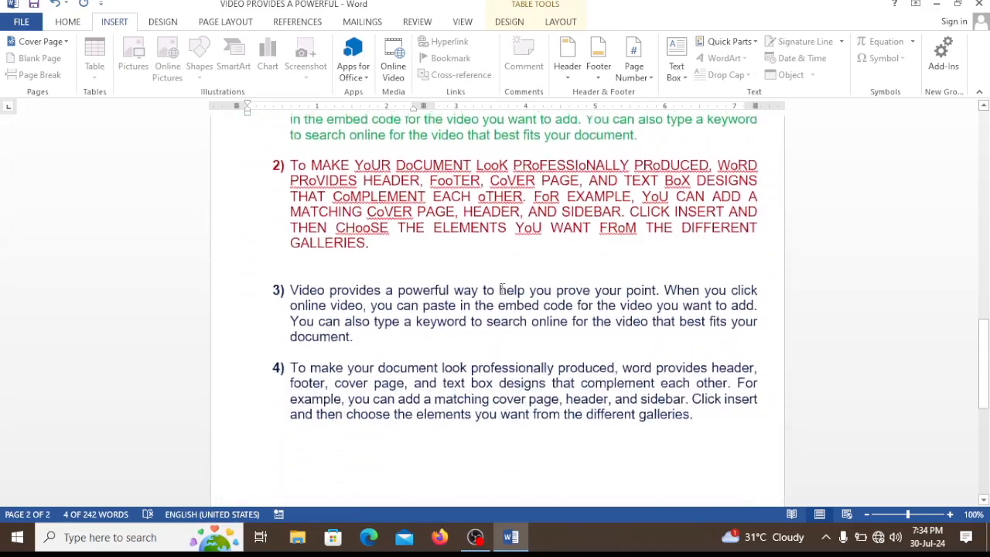
pyautogui.scroll(14, 502, 289)
pyautogui.scroll(8, 502, 288)
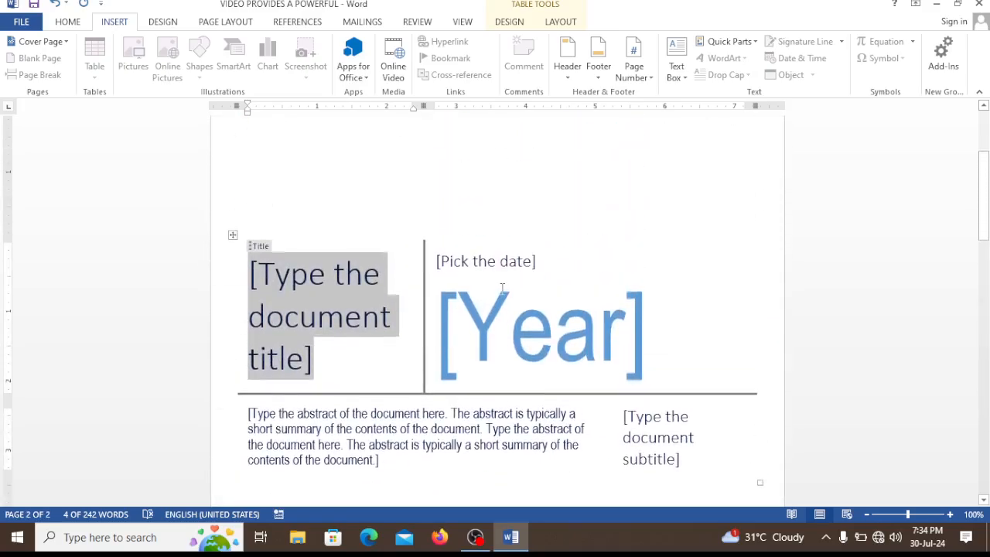
# Set the cover page's year to 2024 and its document title to "Computer"
pyautogui.scroll(-3, 502, 288)
pyautogui.click(530, 386)
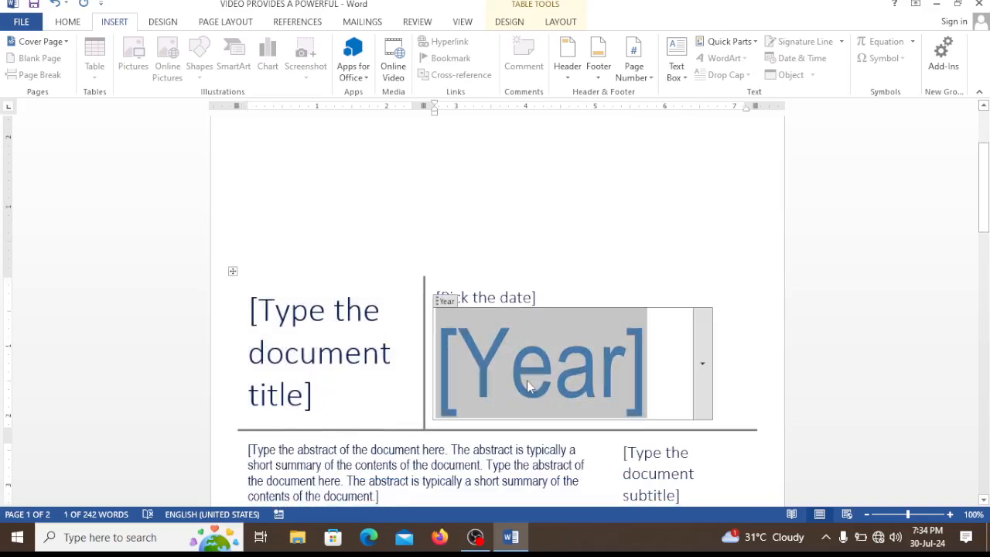
pyautogui.write('2024')
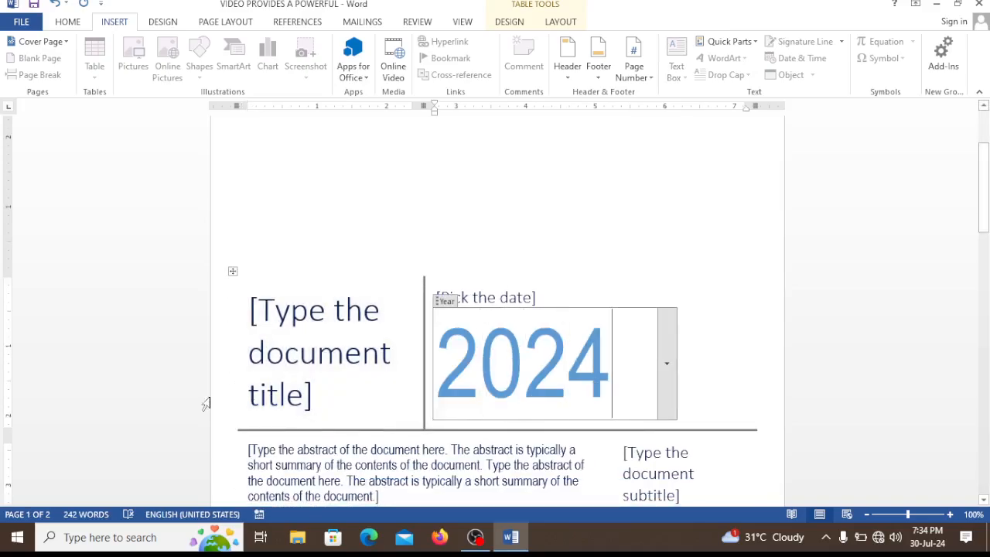
pyautogui.click(298, 356)
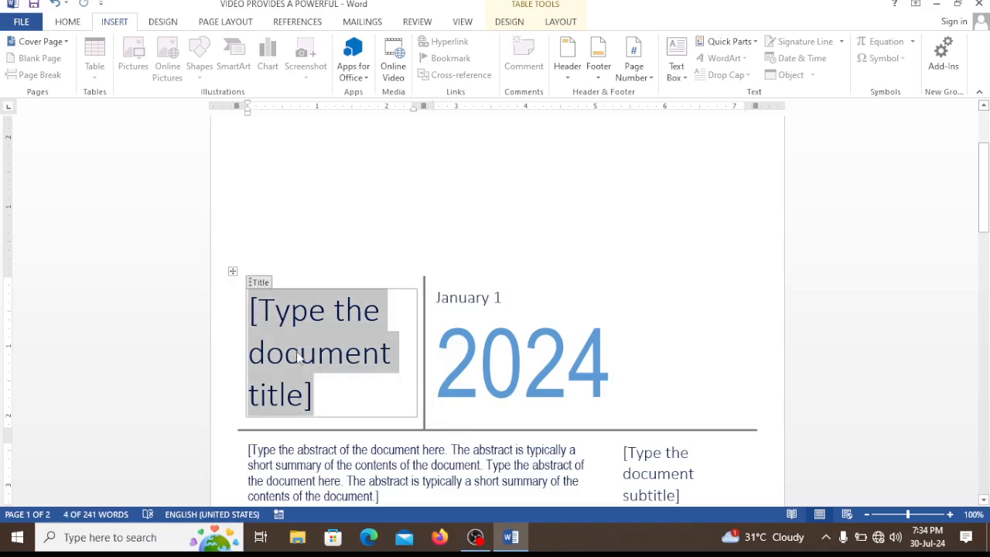
pyautogui.write('Comp-')
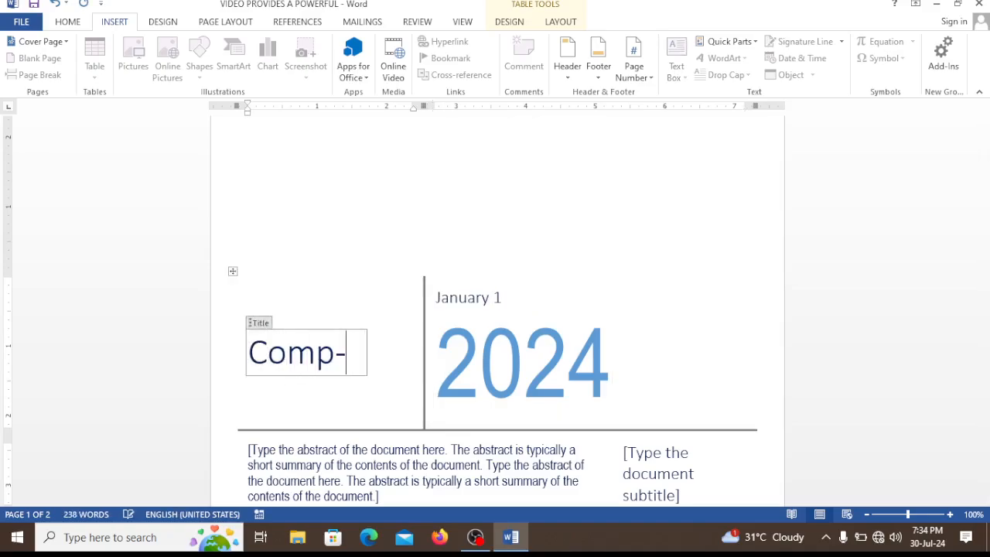
pyautogui.press('BackSpace')
pyautogui.write('uter')
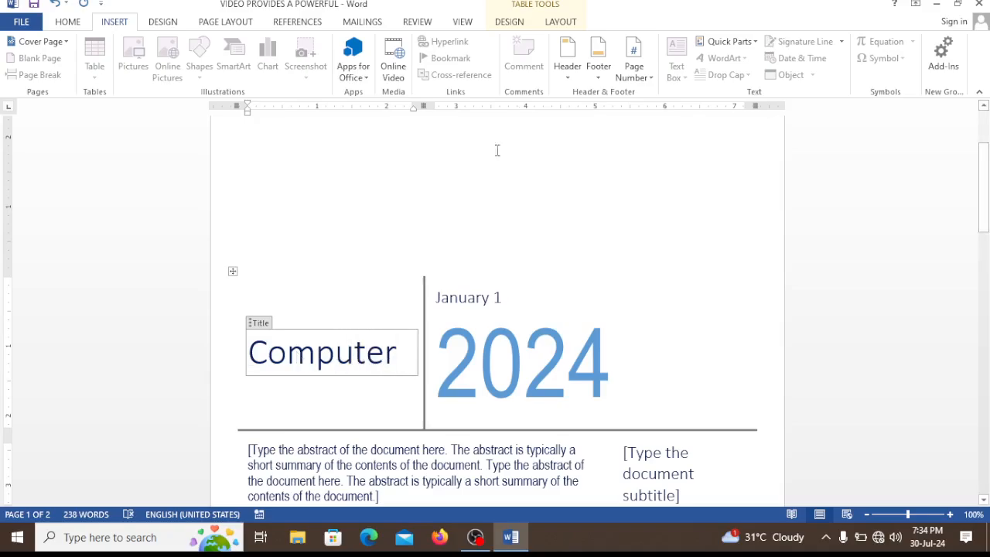
pyautogui.scroll(-3, 547, 314)
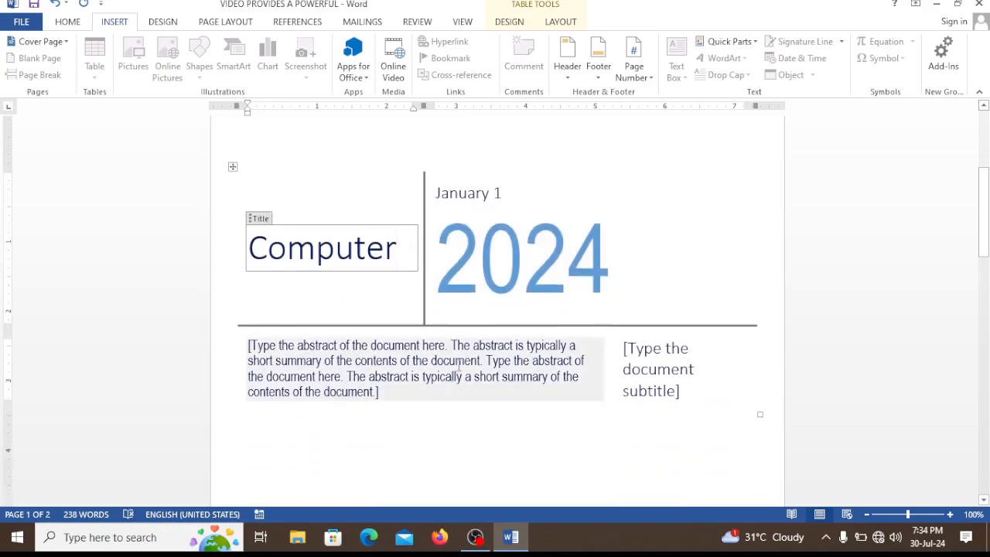
pyautogui.click(576, 377)
pyautogui.click(657, 371)
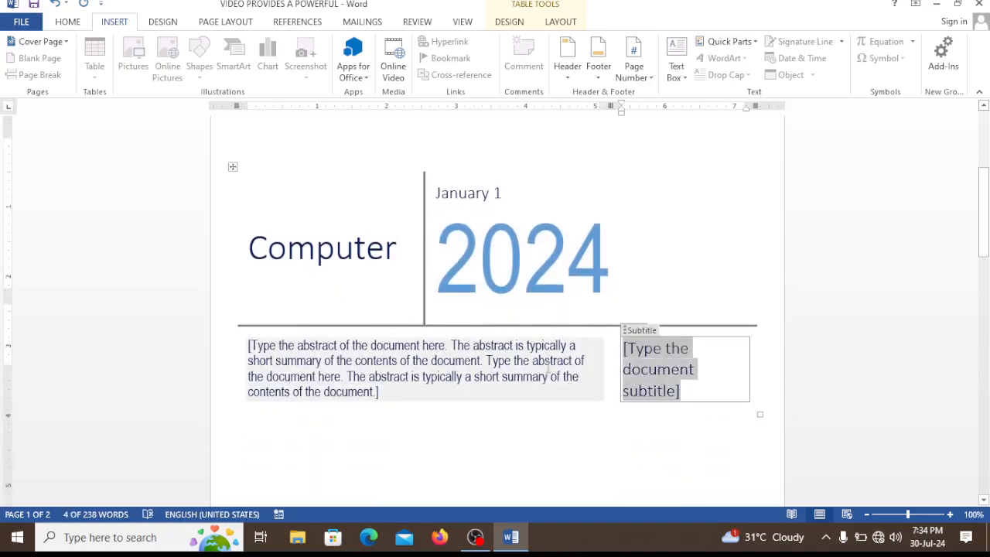
# Undo the cover page's title and year entries and the insertion of the cover page itself
pyautogui.scroll(-4, 546, 365)
pyautogui.scroll(10, 547, 366)
pyautogui.scroll(1, 547, 366)
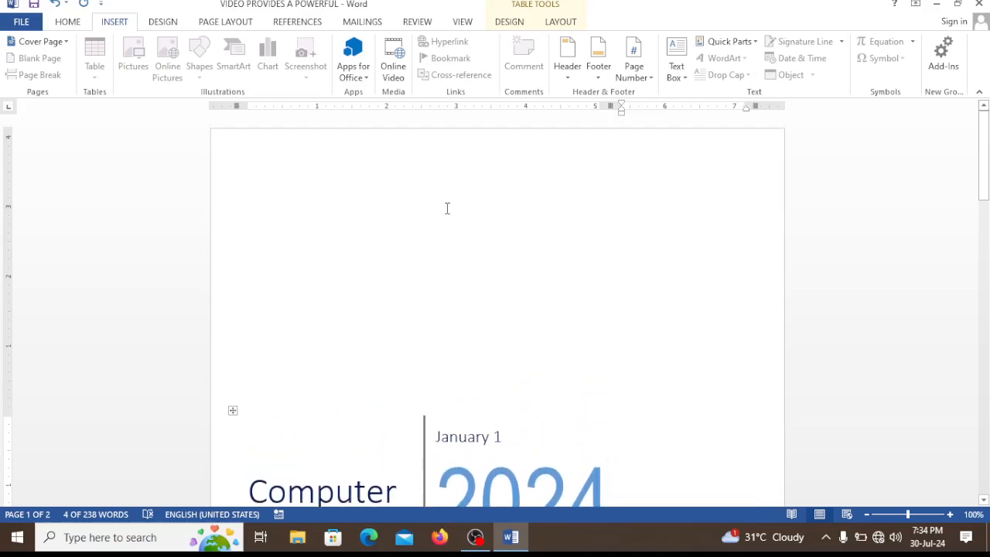
pyautogui.click(54, 3)
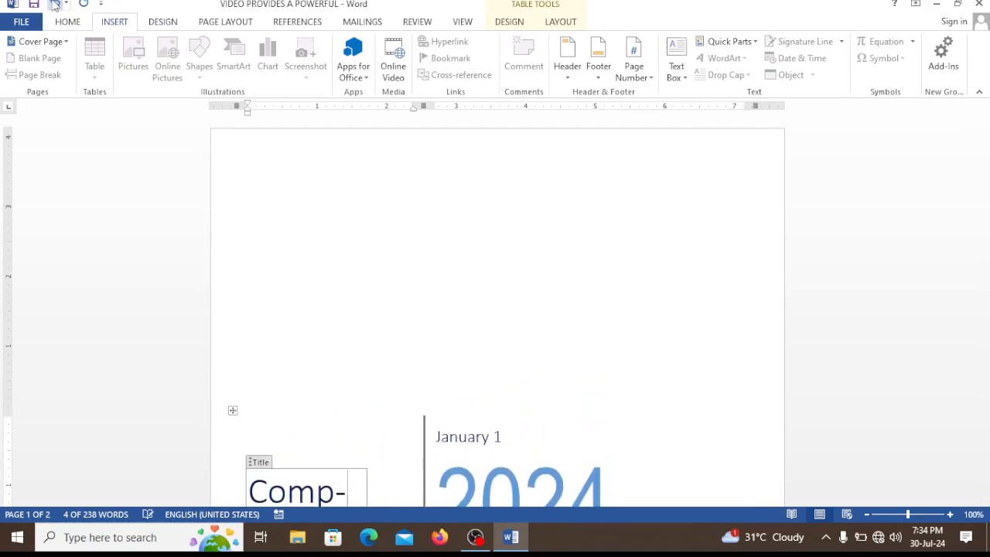
pyautogui.click(54, 3)
pyautogui.click(54, 3)
pyautogui.click(54, 3)
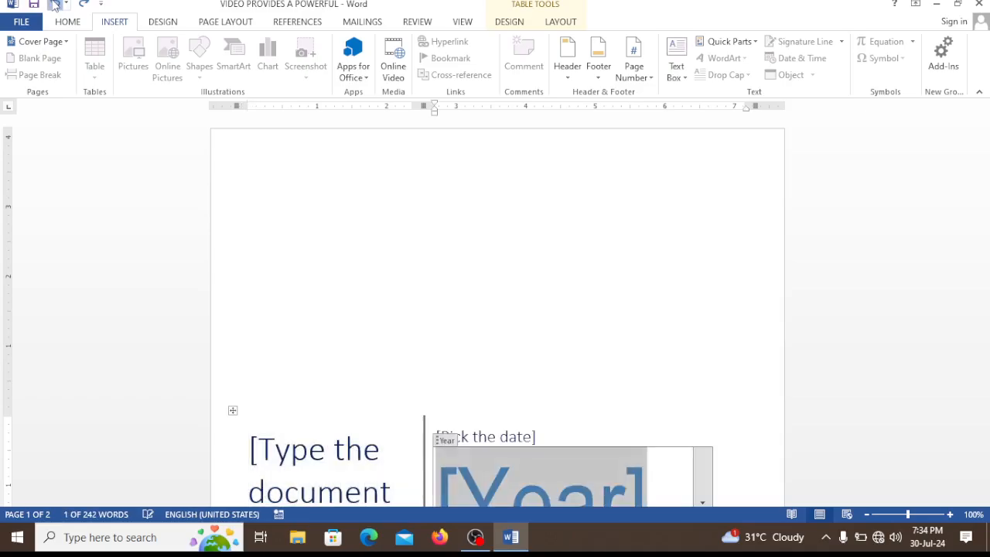
pyautogui.click(54, 3)
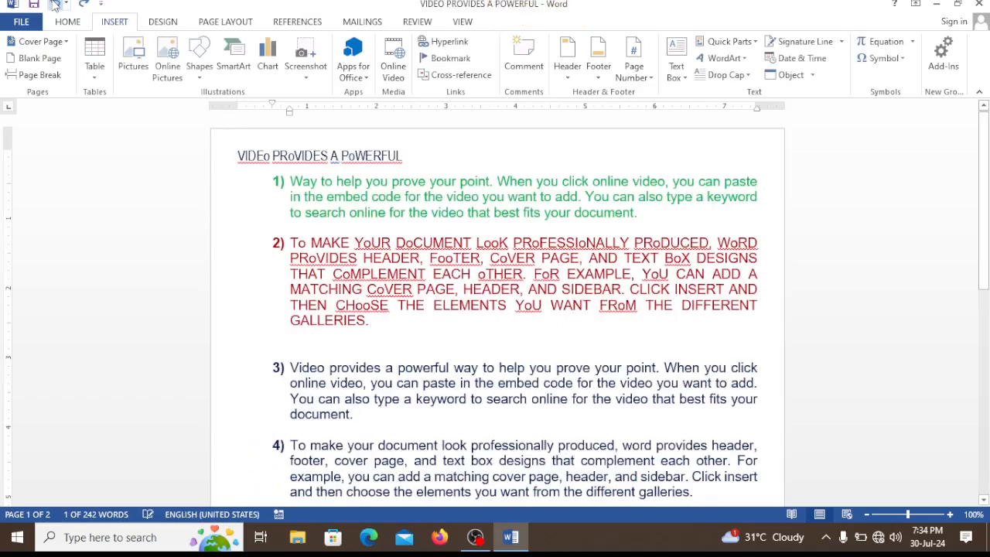
# Insert a blank page inside the word "WANT" in paragraph 2, look over the pages, and undo the insertion
pyautogui.click(54, 62)
pyautogui.scroll(-5, 612, 316)
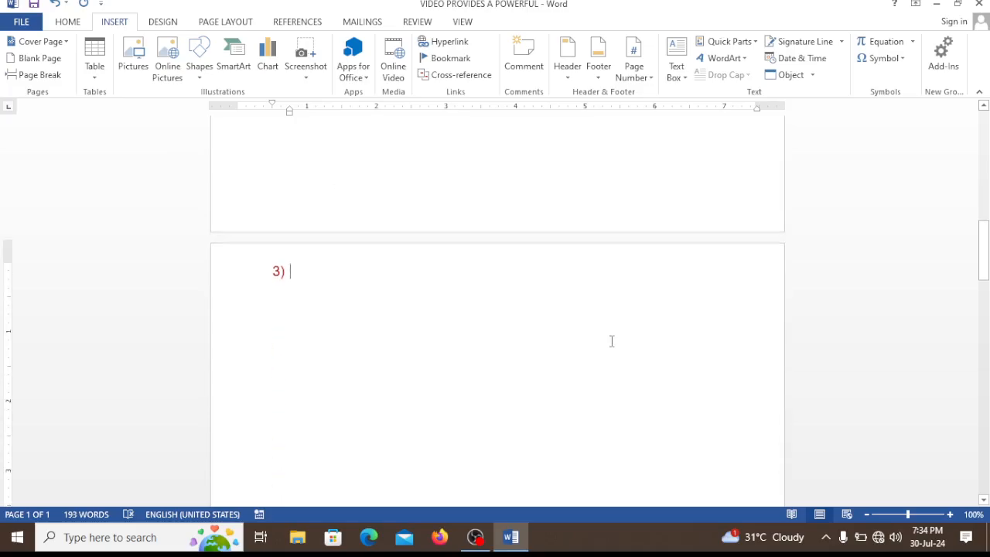
pyautogui.scroll(-5, 612, 343)
pyautogui.scroll(5, 611, 344)
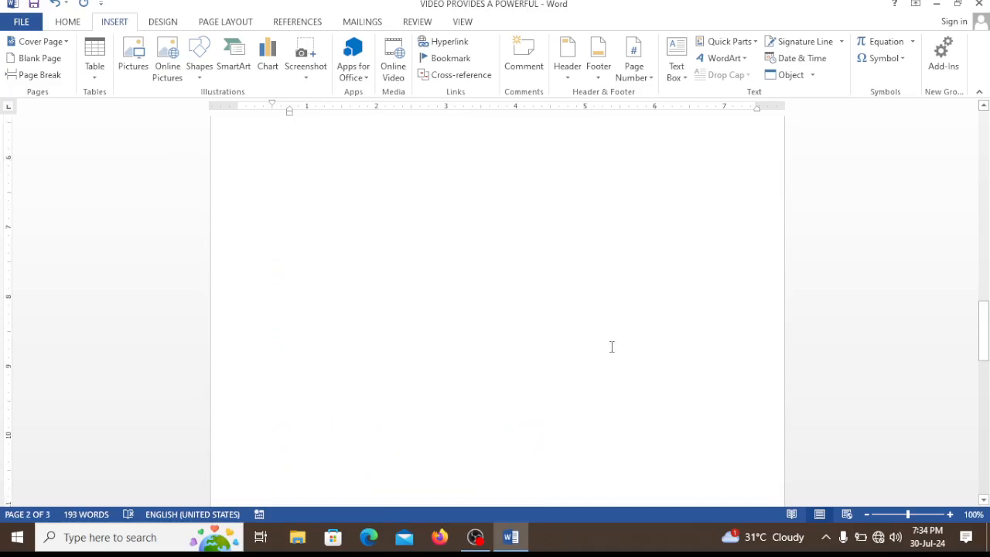
pyautogui.scroll(-8, 612, 343)
pyautogui.scroll(5, 612, 352)
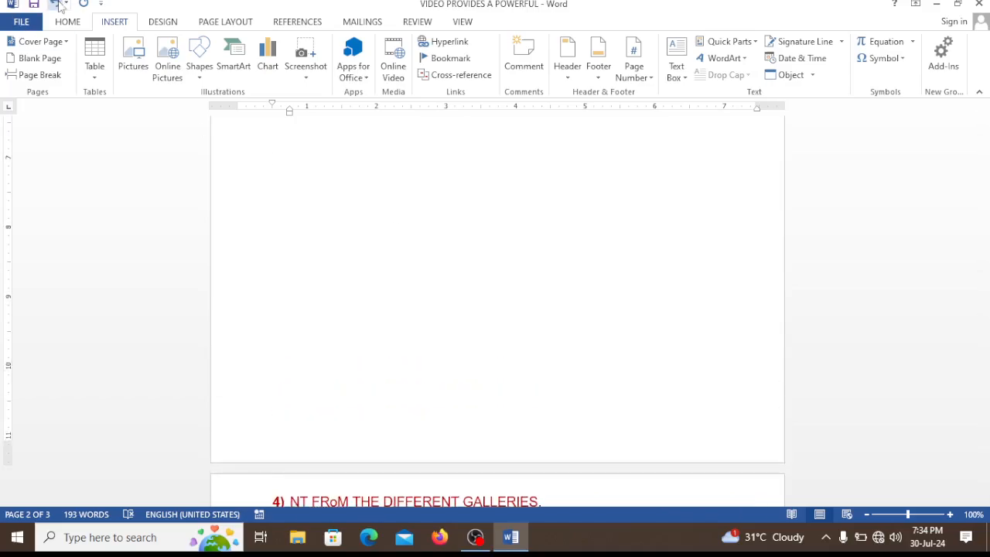
pyautogui.hotkey('ctrl', 'z')
pyautogui.scroll(4, 176, 241)
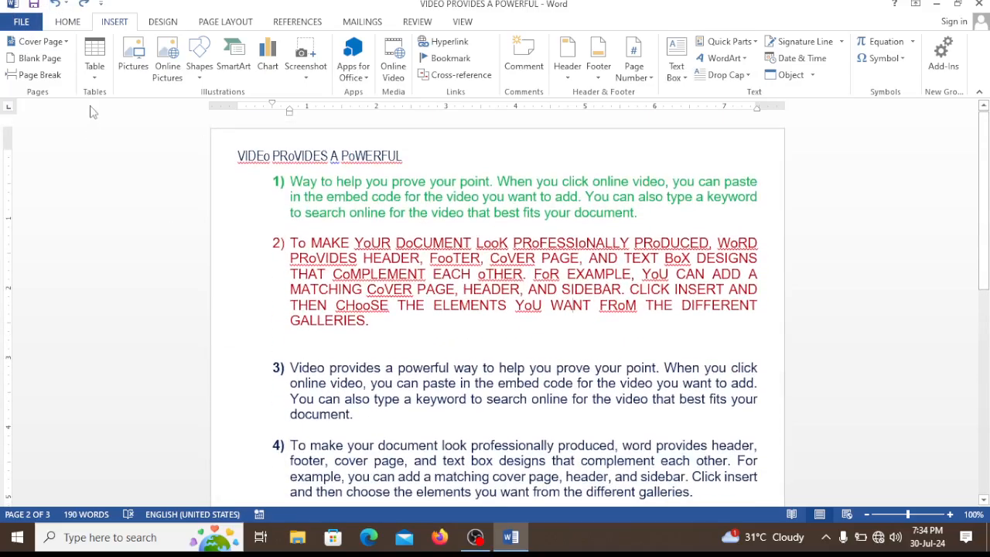
# Insert a page break within the last sentence of paragraph 2 and undo it
pyautogui.click(34, 75)
pyautogui.scroll(10, 413, 321)
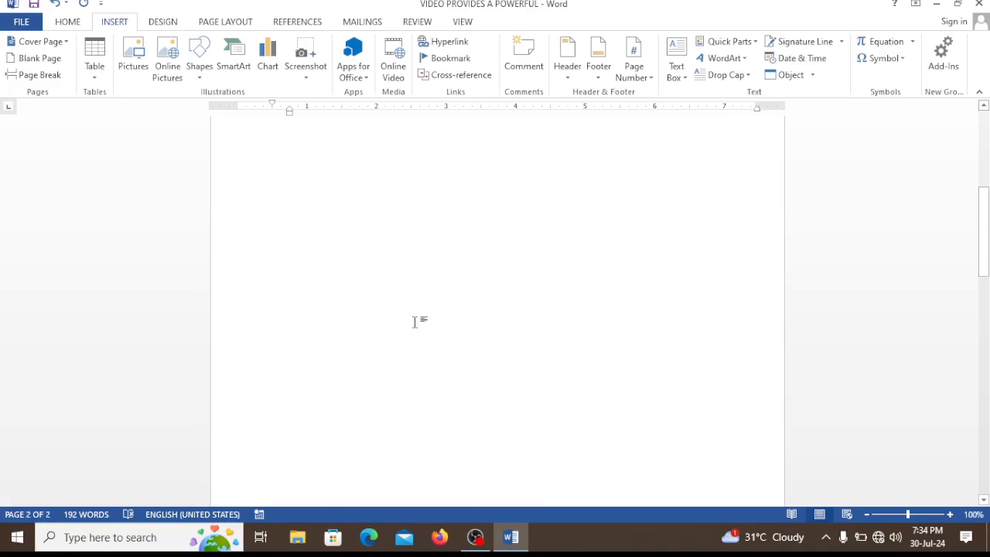
pyautogui.scroll(-12, 424, 293)
pyautogui.click(56, 6)
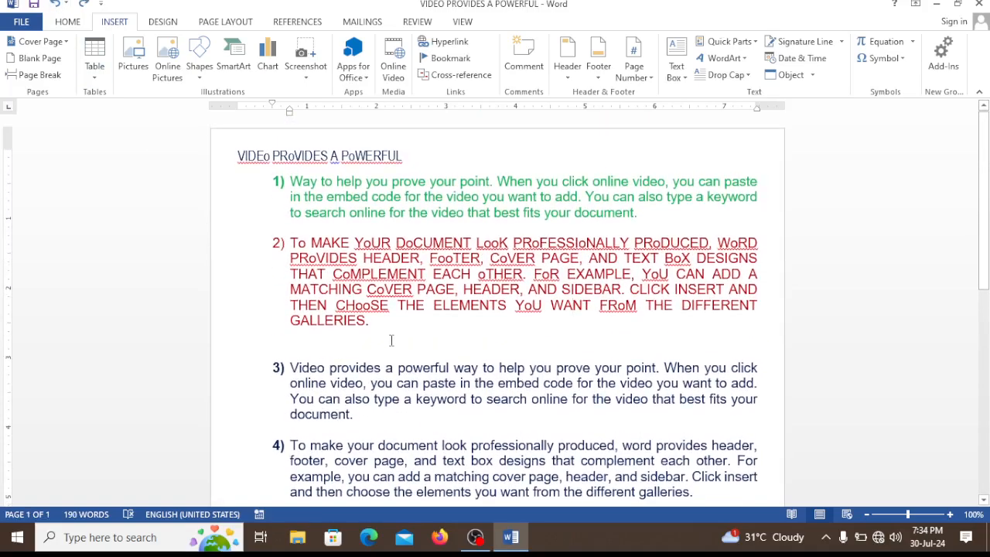
# Insert a page break after "GALLERIES." at the end of paragraph 2 and undo it
pyautogui.click(35, 75)
pyautogui.scroll(10, 431, 356)
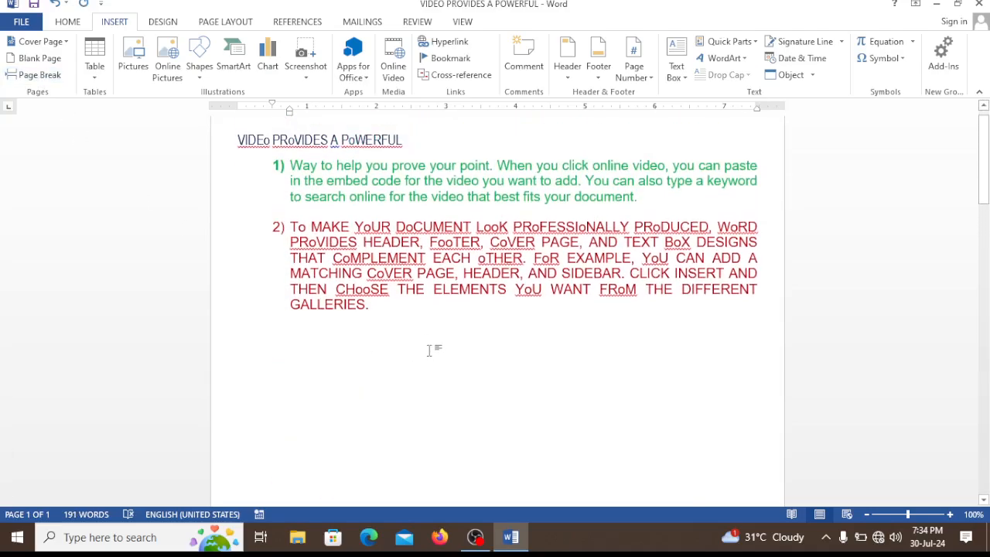
pyautogui.scroll(-4, 429, 361)
pyautogui.scroll(-3, 429, 360)
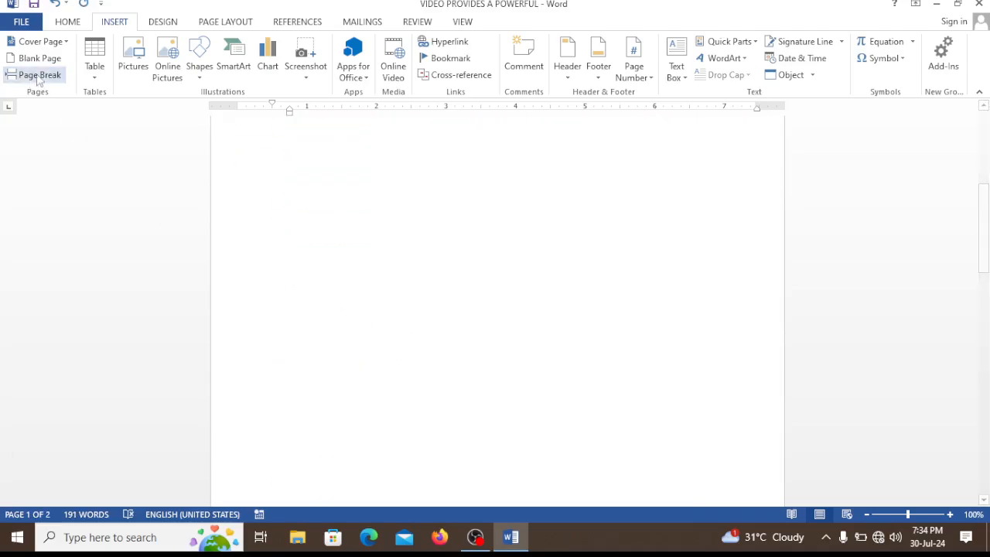
pyautogui.click(55, 4)
pyautogui.scroll(3, 154, 160)
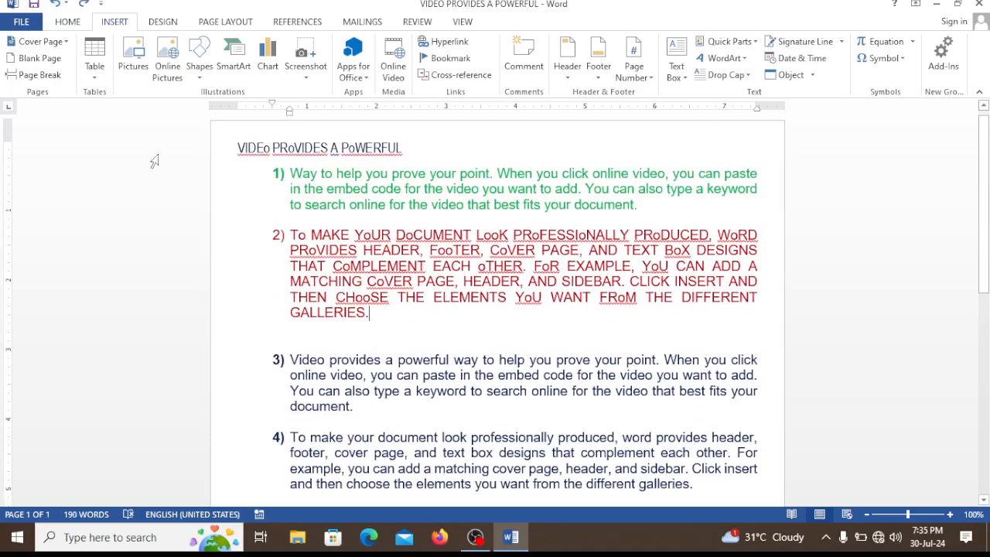
# Start a new unnumbered line below paragraph 4 at the end of the document
pyautogui.scroll(-5, 592, 360)
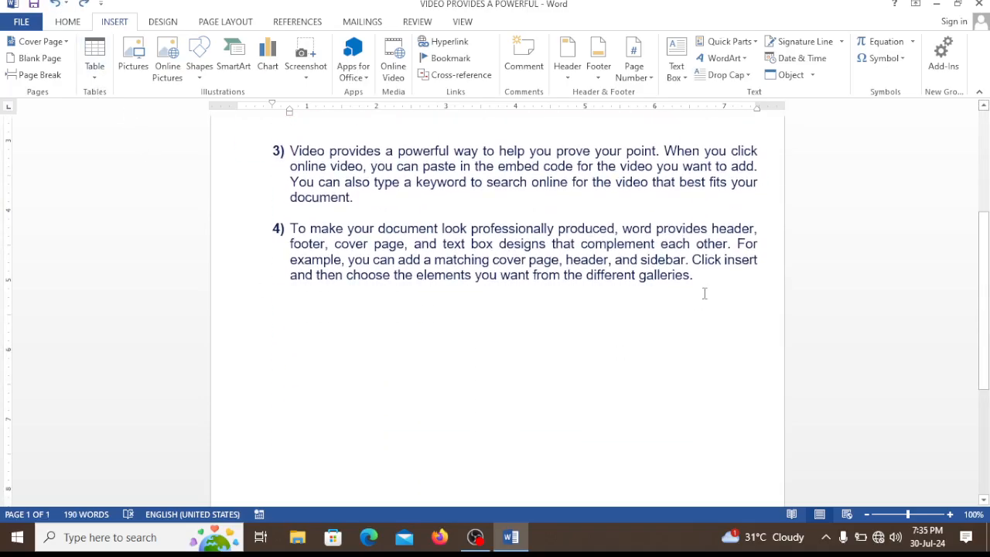
pyautogui.press('Return')
pyautogui.press('Return')
# Insert a table of 10 columns and 3 rows below paragraph 4 and undo it
pyautogui.click(94, 74)
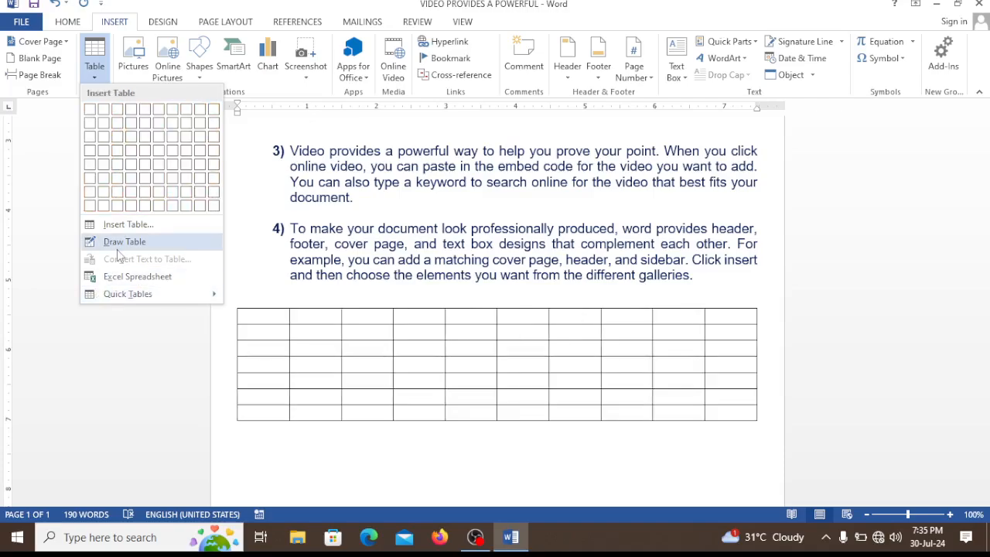
pyautogui.click(212, 143)
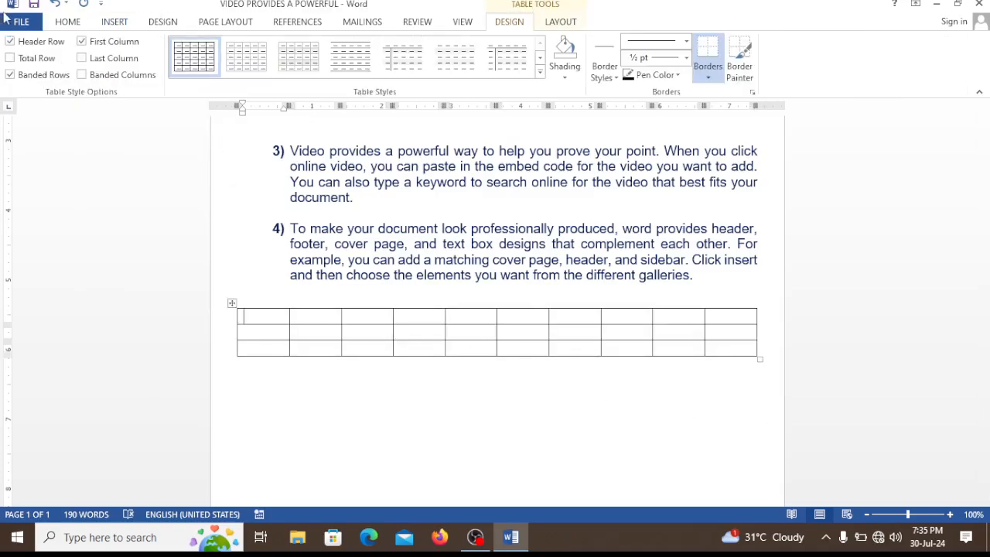
pyautogui.click(56, 6)
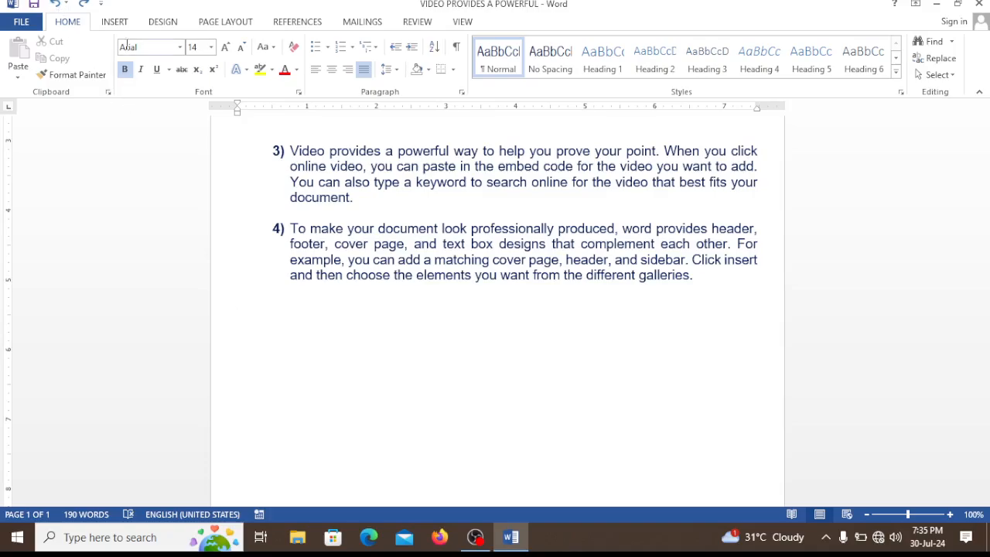
# Draw a freehand table frame about 6.31 inches wide and 1.32 inches high below paragraph 4
pyautogui.click(118, 24)
pyautogui.click(95, 68)
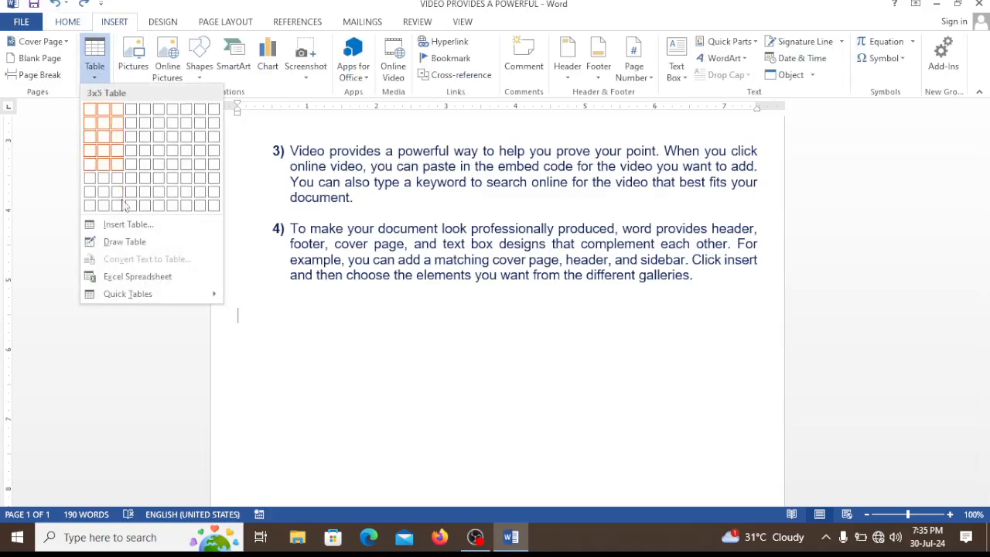
pyautogui.click(129, 242)
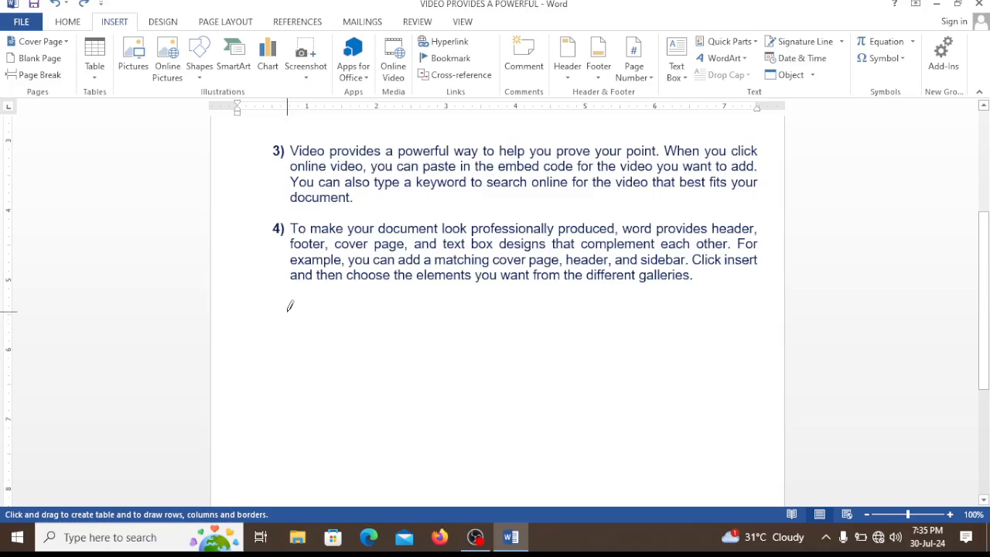
pyautogui.moveTo(287, 313)
pyautogui.mouseDown()
pyautogui.moveTo(621, 404)
pyautogui.moveTo(735, 406)
pyautogui.mouseUp()
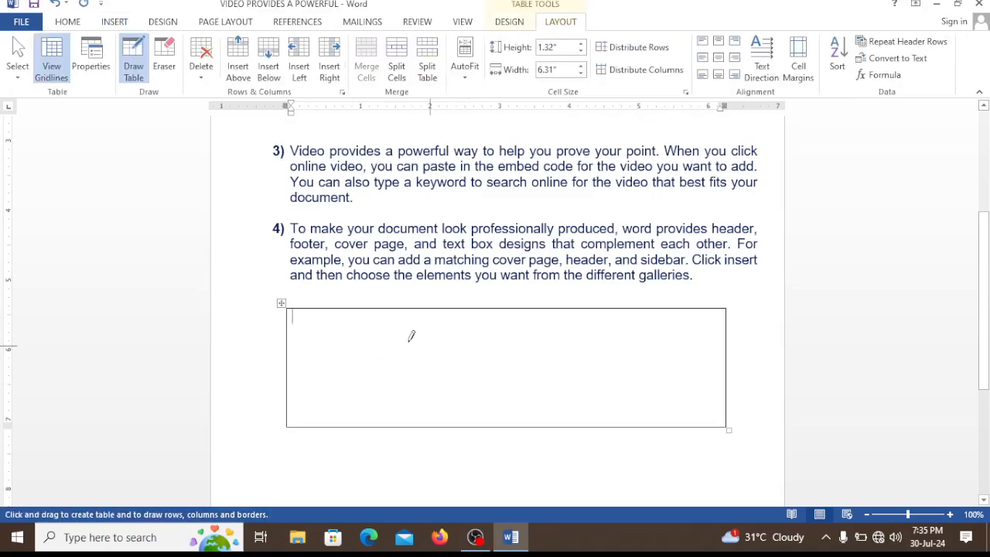
# Draw three vertical lines and one horizontal line inside the frame, dividing it into four columns and two rows
pyautogui.moveTo(367, 312); pyautogui.dragTo(365, 423)
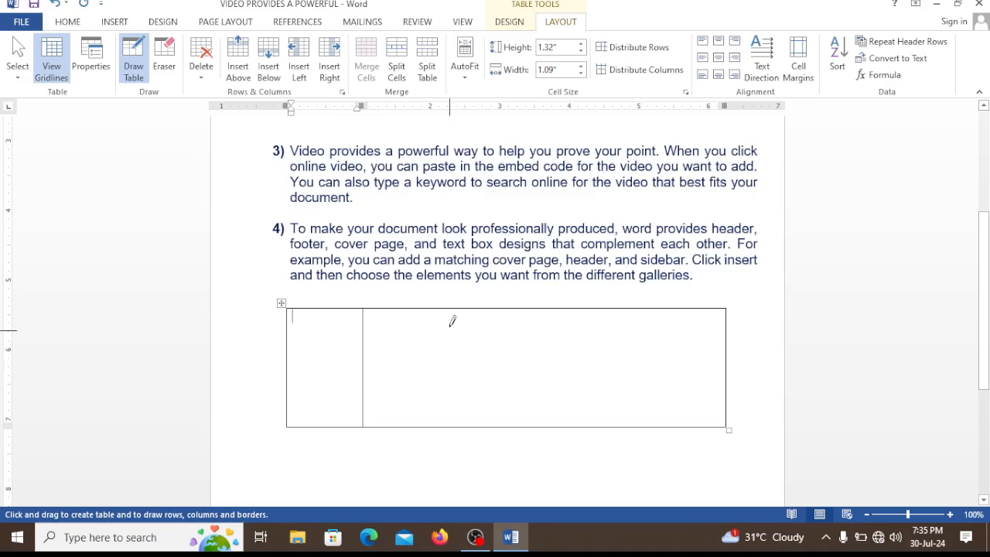
pyautogui.moveTo(452, 310); pyautogui.dragTo(455, 426)
pyautogui.moveTo(592, 313); pyautogui.dragTo(590, 425)
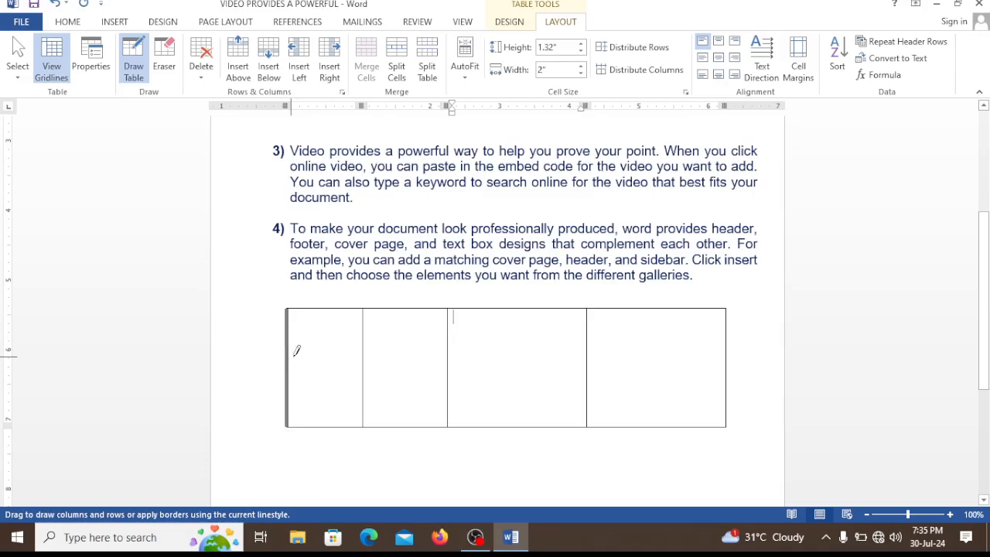
pyautogui.moveTo(294, 356); pyautogui.dragTo(692, 356)
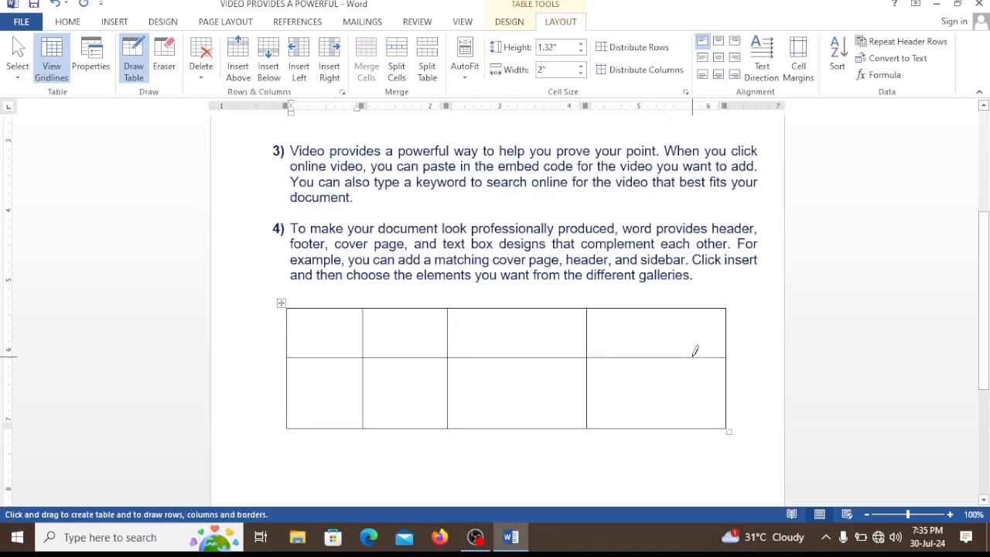
# Undo the drawn dividing lines and the table frame below paragraph 4
pyautogui.click(54, 6)
pyautogui.click(54, 6)
pyautogui.click(54, 6)
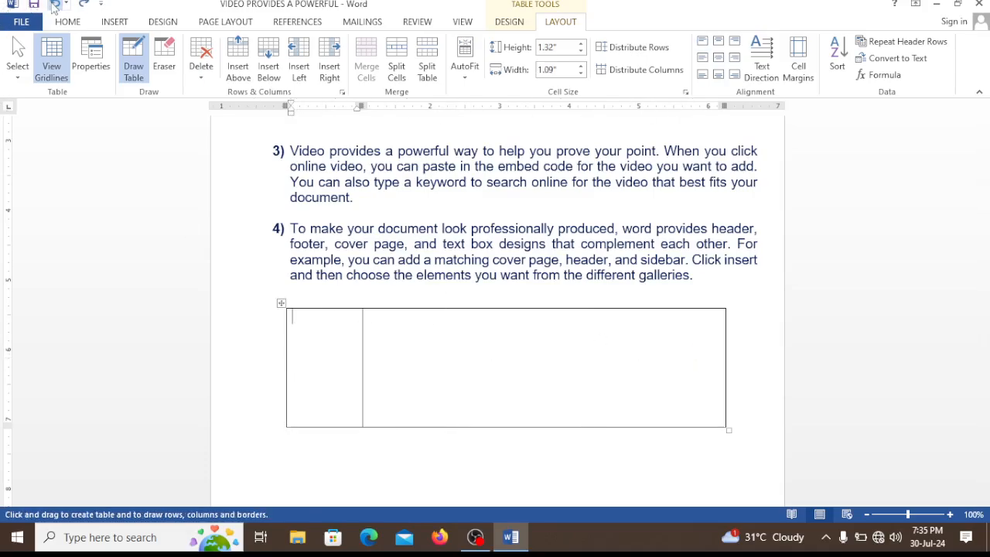
pyautogui.click(54, 6)
pyautogui.click(54, 6)
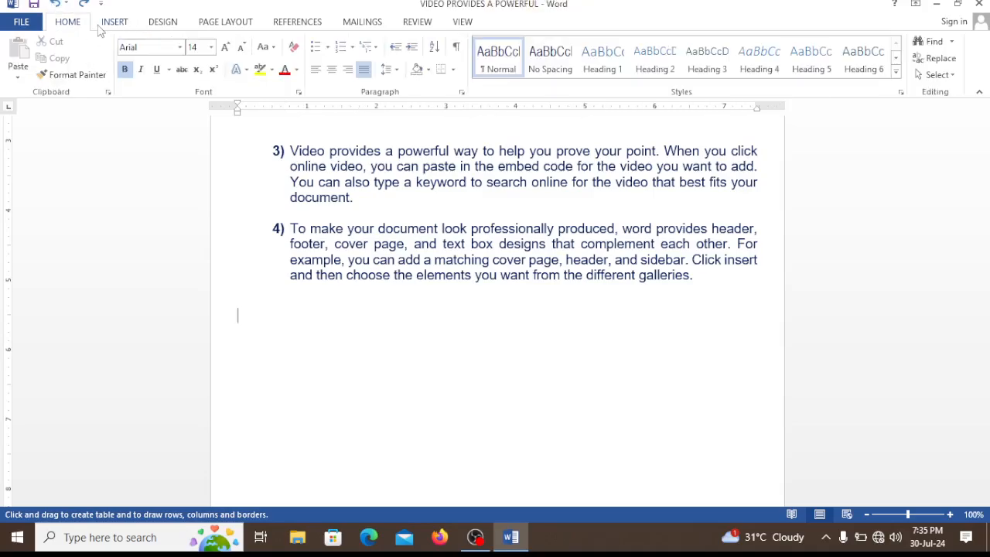
# Insert a table of 6 columns and 20 rows with fixed column width below paragraph 4 and undo it
pyautogui.click(113, 23)
pyautogui.click(95, 71)
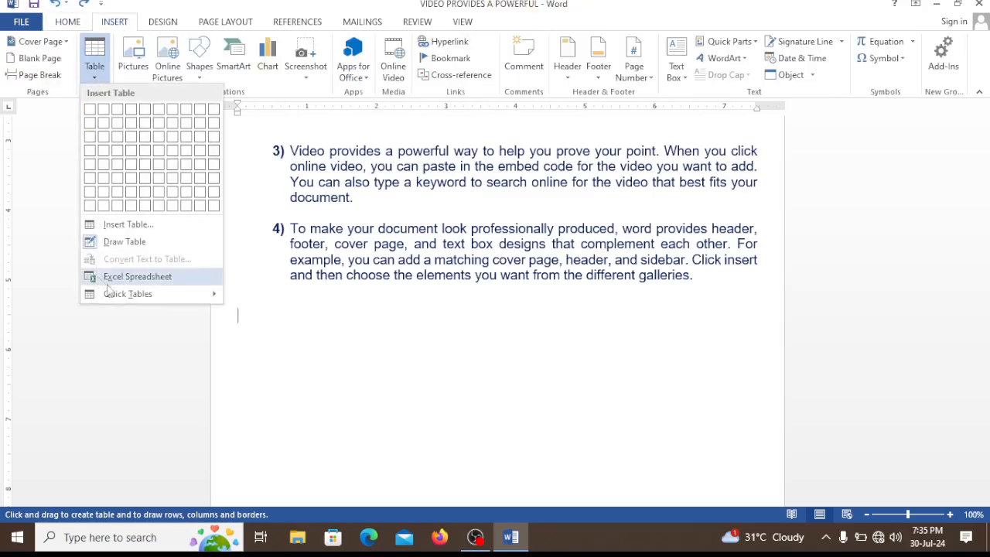
pyautogui.click(128, 230)
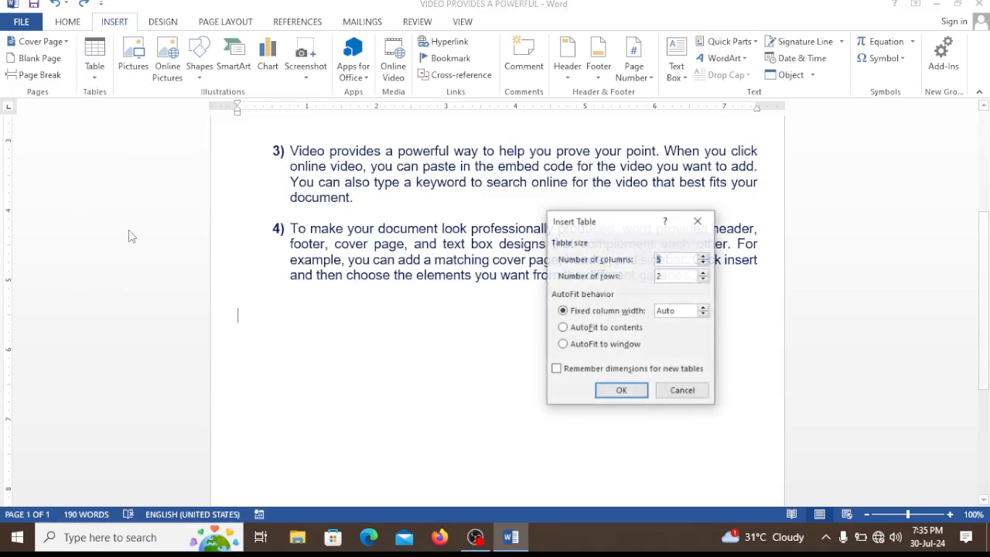
pyautogui.moveTo(632, 232); pyautogui.dragTo(510, 203)
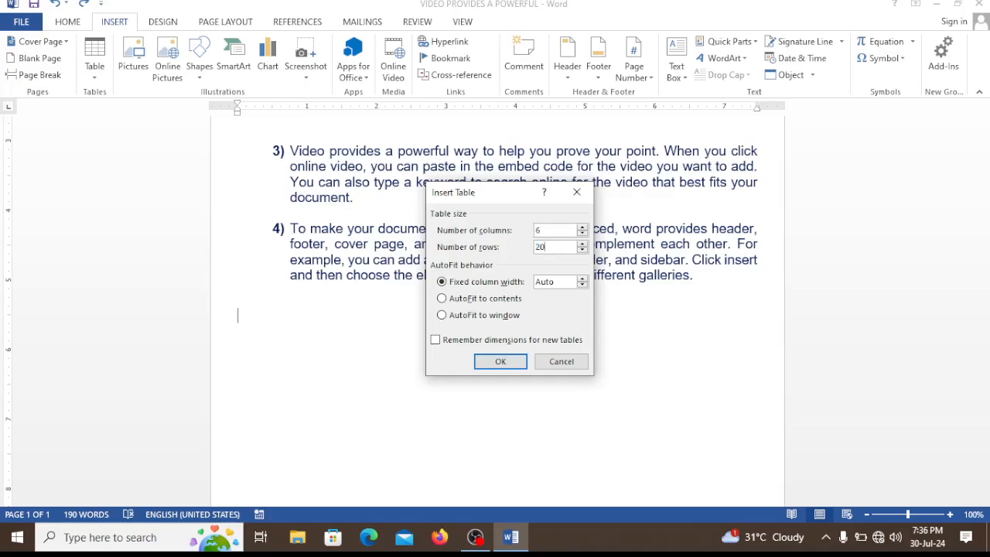
pyautogui.click(519, 364)
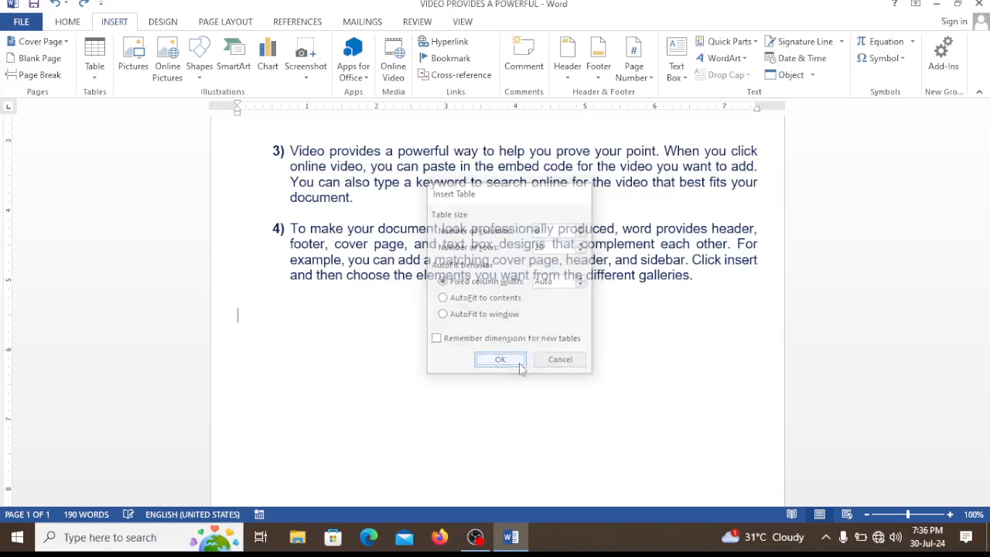
pyautogui.scroll(-3, 520, 354)
pyautogui.scroll(5, 519, 353)
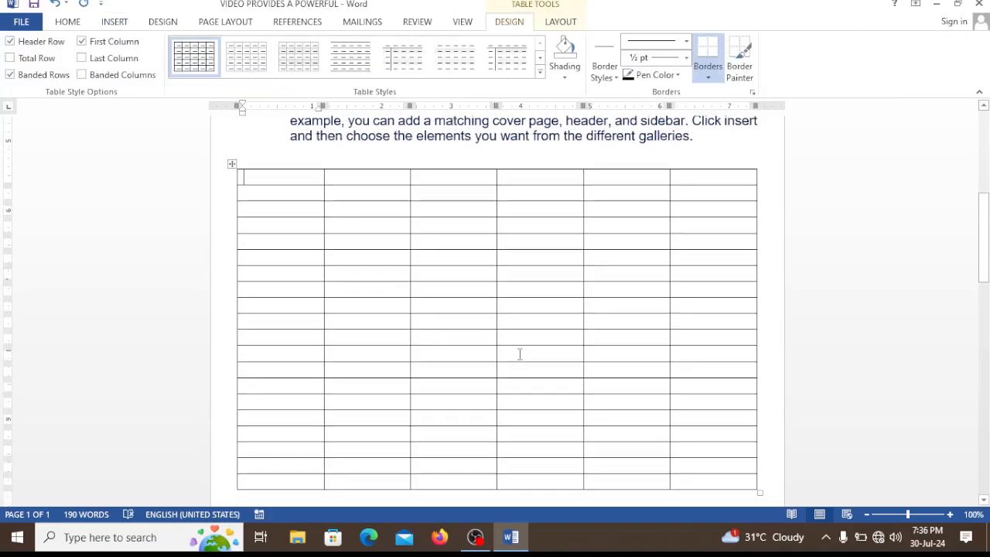
pyautogui.click(55, 5)
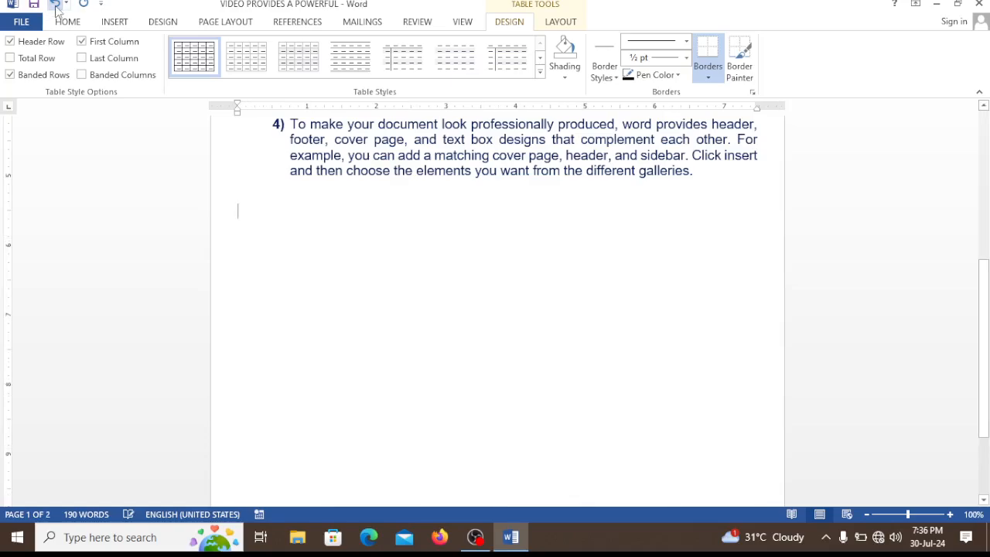
# Insert a table of 4 columns and 30 rows with fixed column width below paragraph 4 and undo it
pyautogui.click(114, 22)
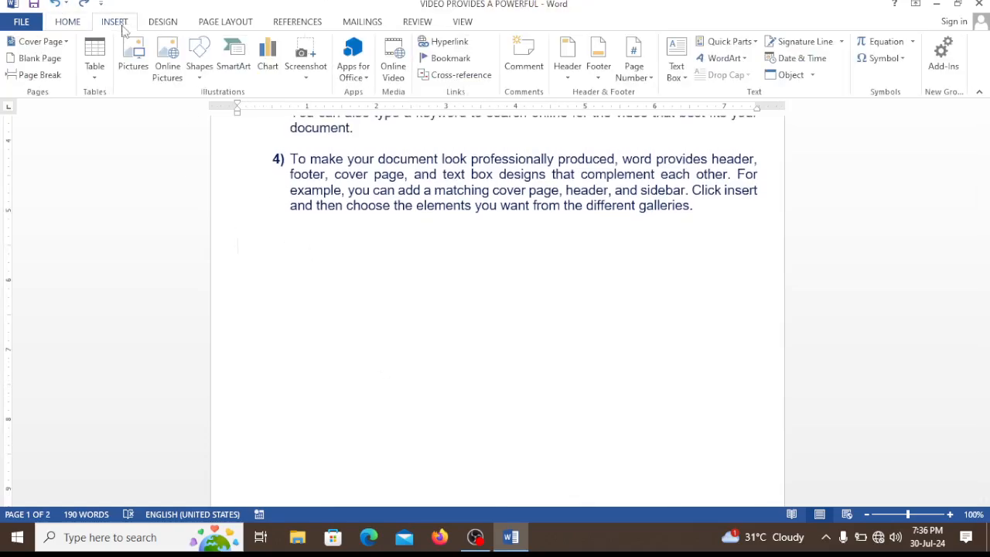
pyautogui.click(96, 75)
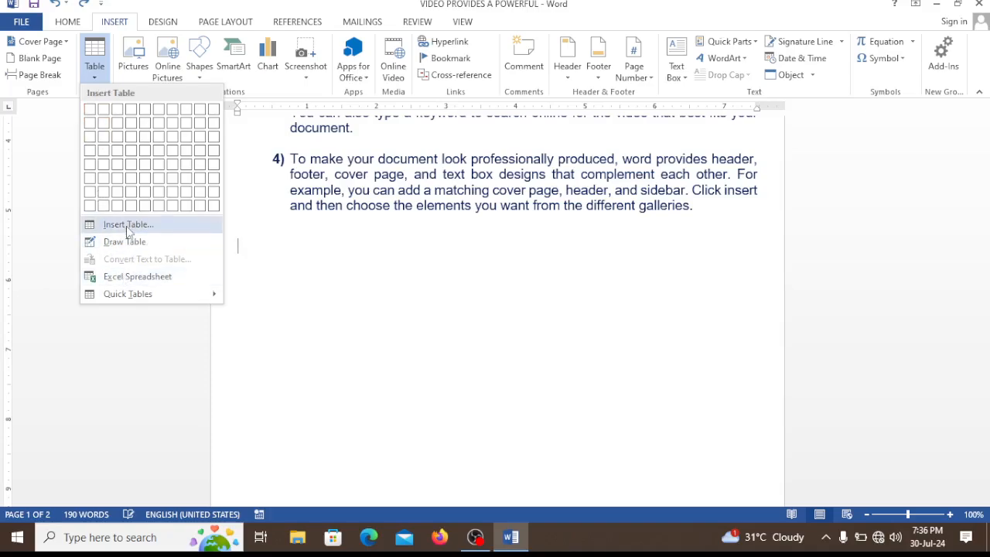
pyautogui.click(129, 224)
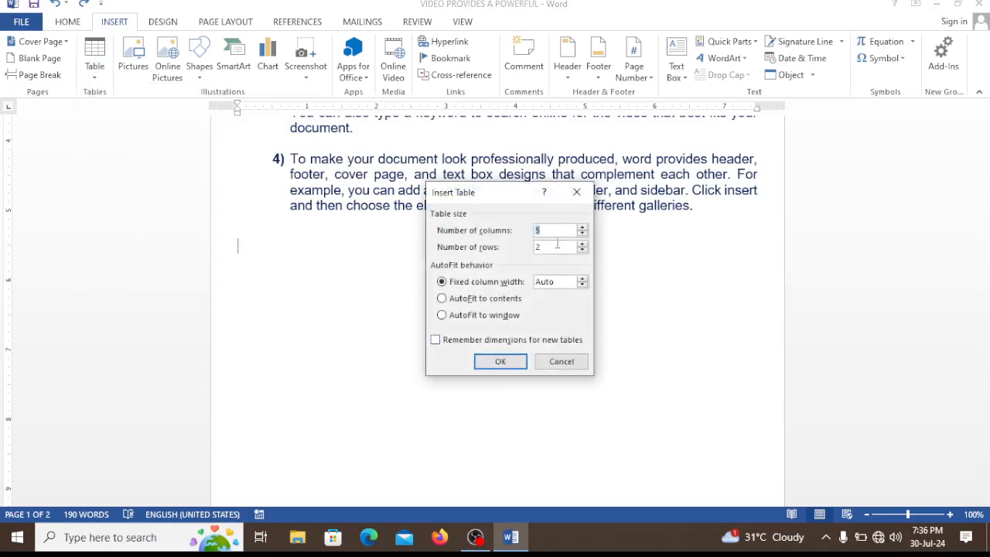
pyautogui.press('BackSpace')
pyautogui.press('BackSpace')
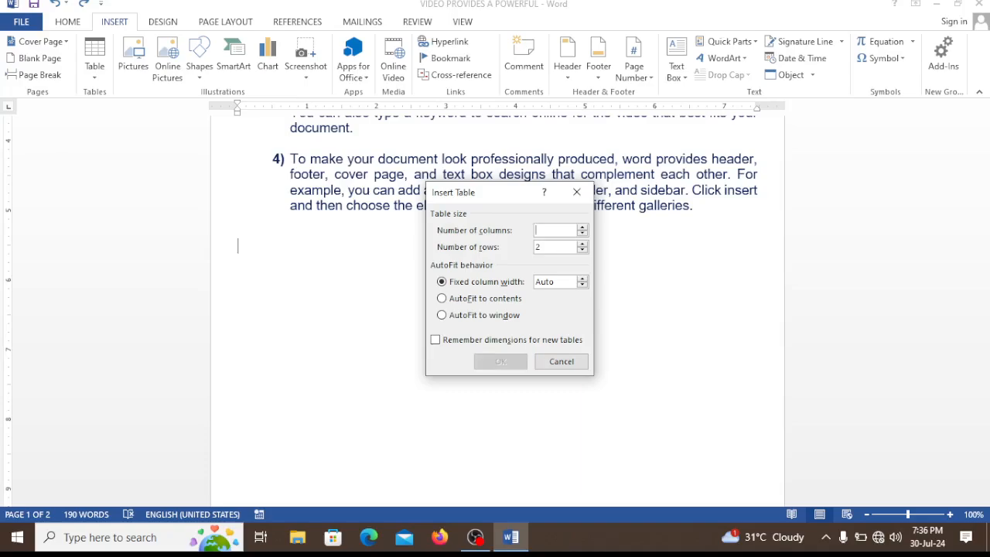
pyautogui.write('4')
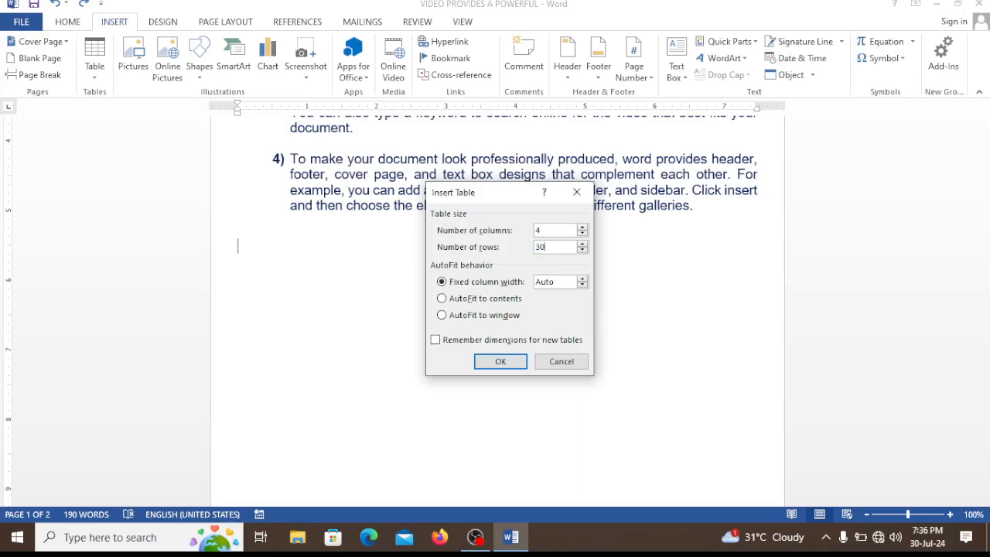
pyautogui.write('30')
pyautogui.click(505, 364)
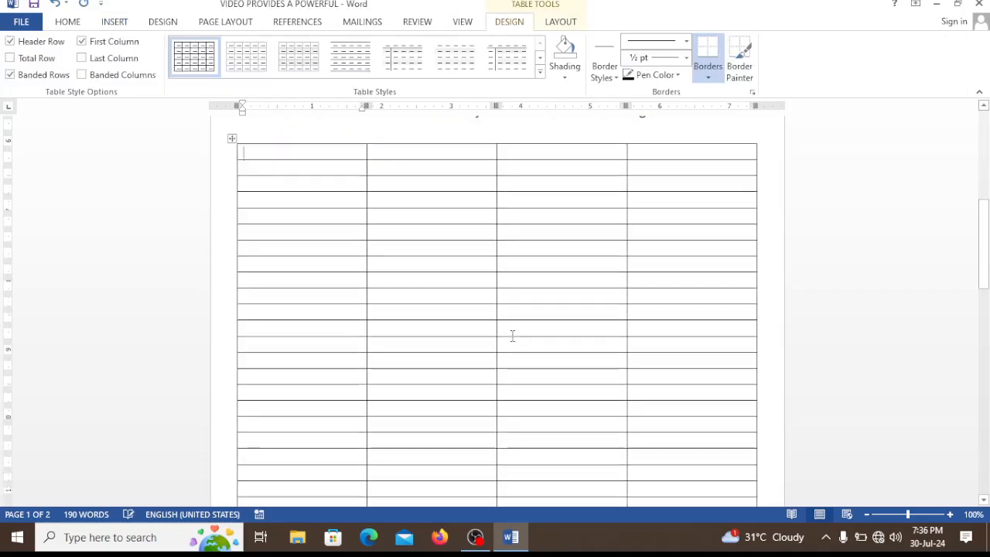
pyautogui.scroll(-2, 511, 336)
pyautogui.scroll(10, 512, 335)
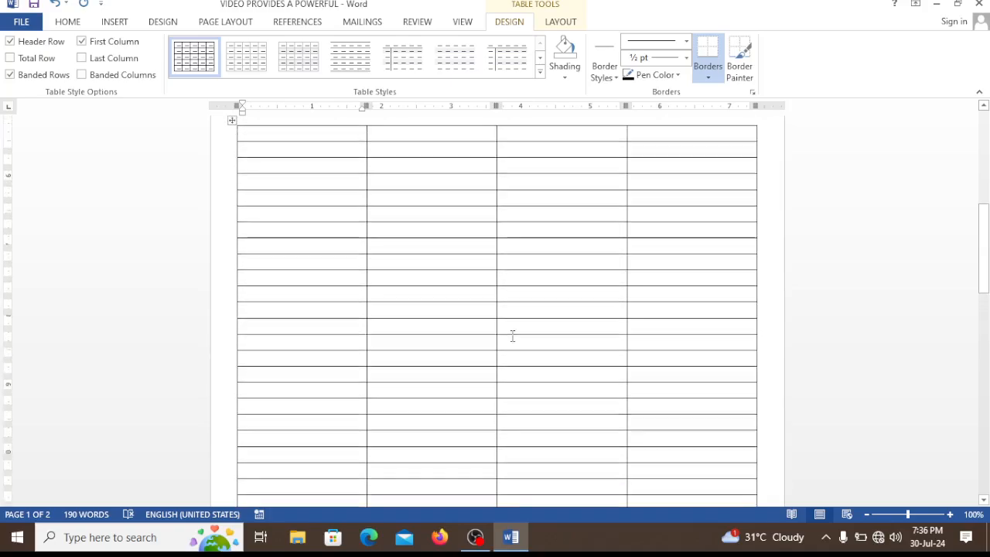
pyautogui.scroll(3, 498, 333)
pyautogui.click(54, 3)
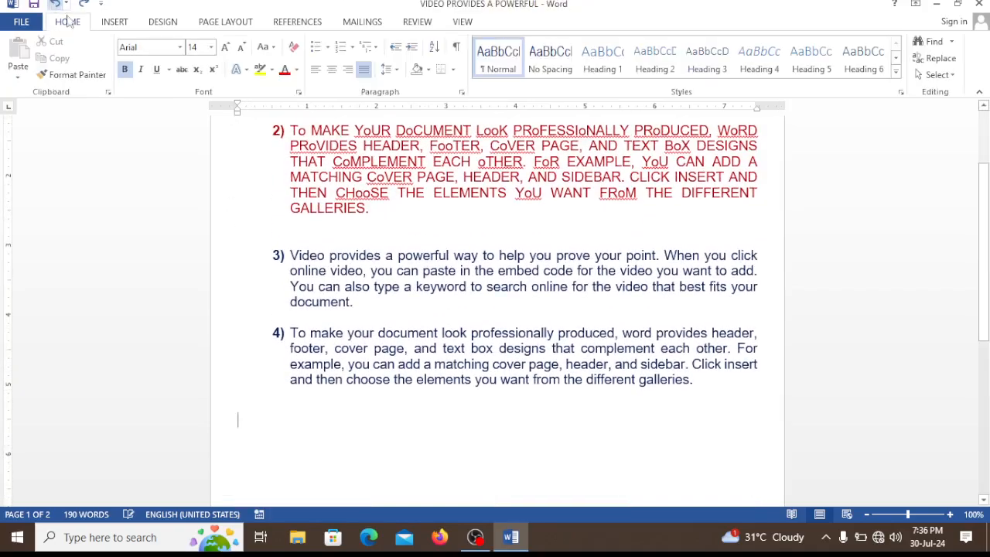
pyautogui.click(114, 21)
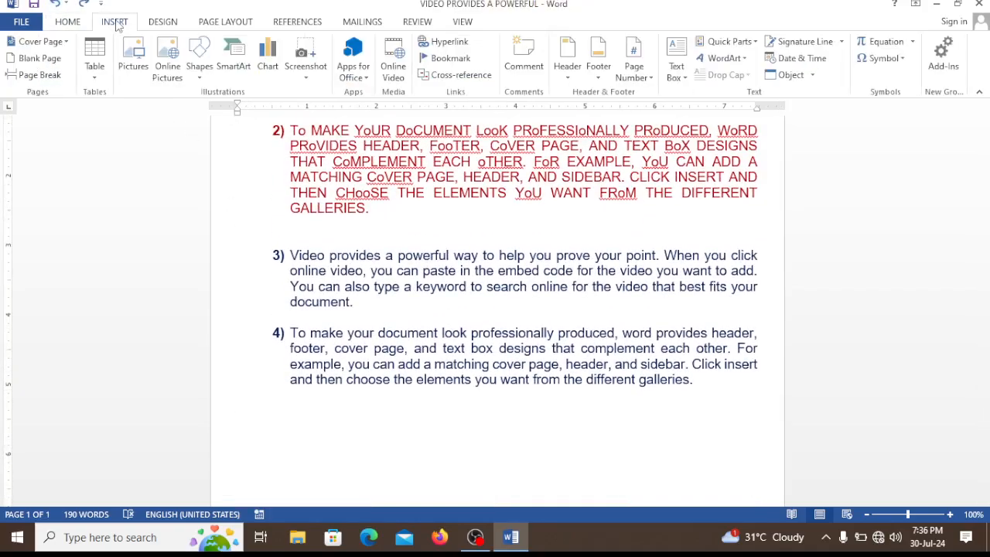
pyautogui.click(94, 61)
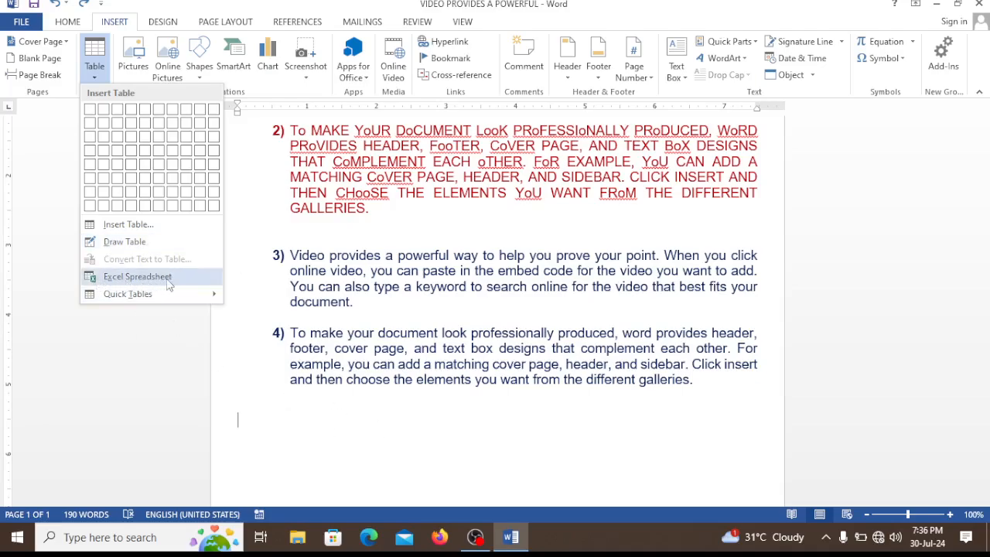
pyautogui.click(371, 395)
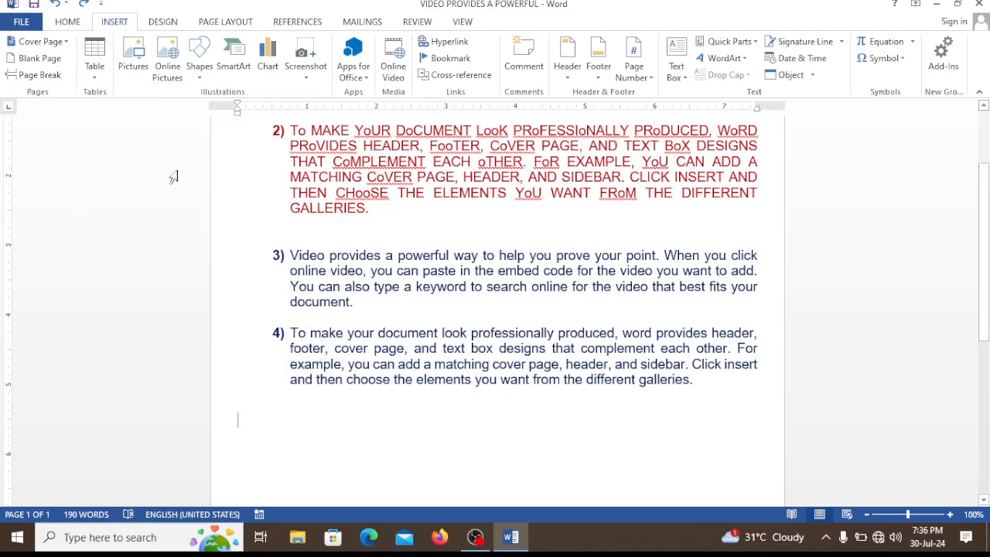
pyautogui.click(94, 73)
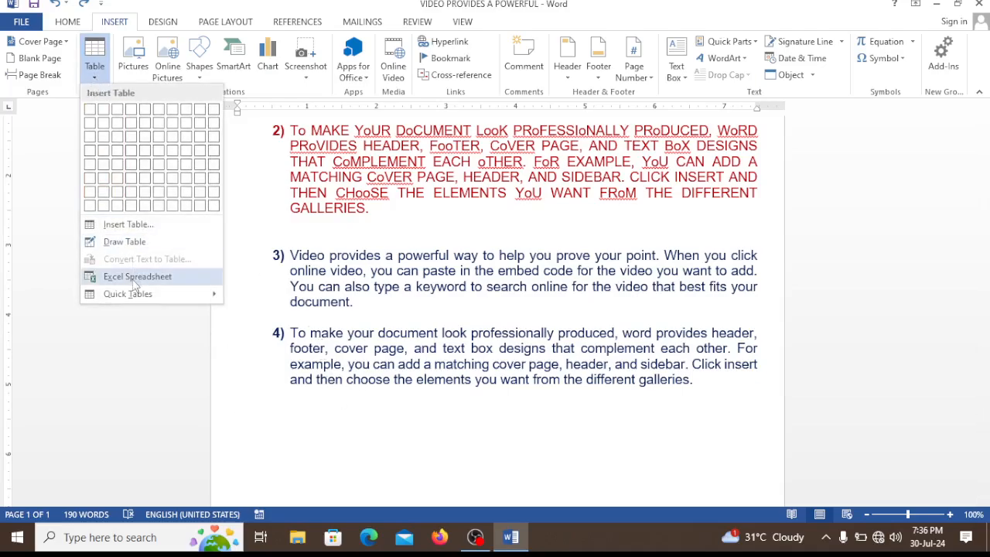
pyautogui.click(398, 415)
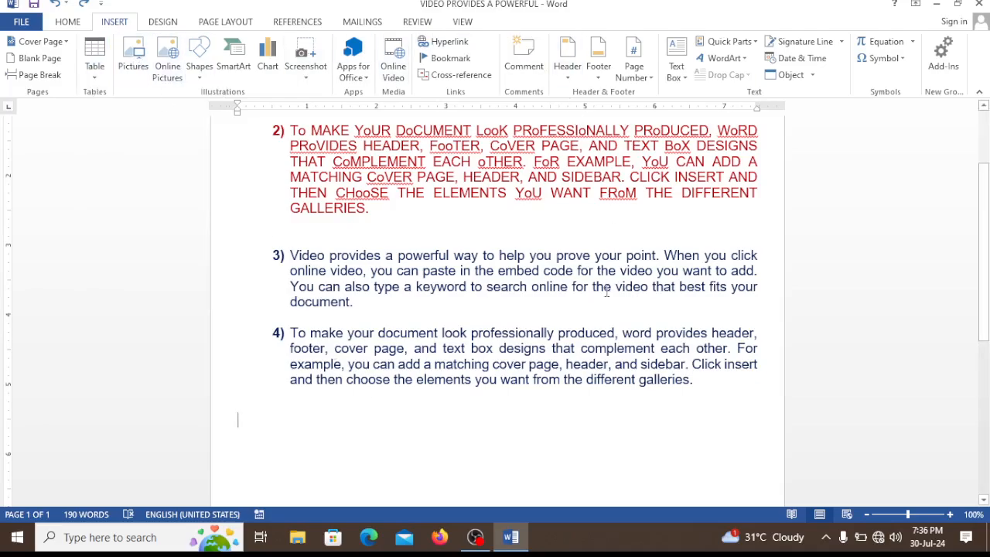
# Insert an embedded Excel spreadsheet below paragraph 4 and return to the document text
pyautogui.click(95, 69)
pyautogui.click(129, 277)
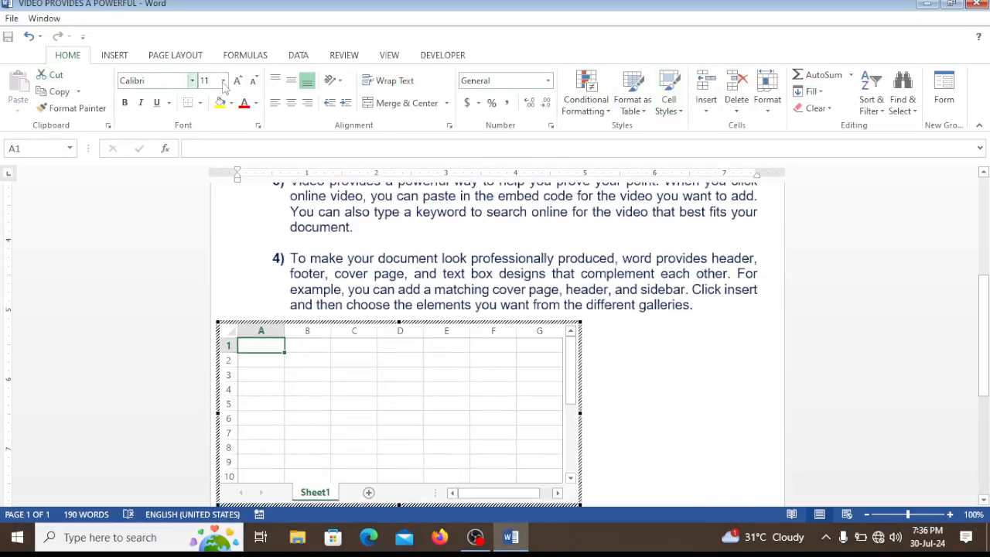
pyautogui.click(611, 381)
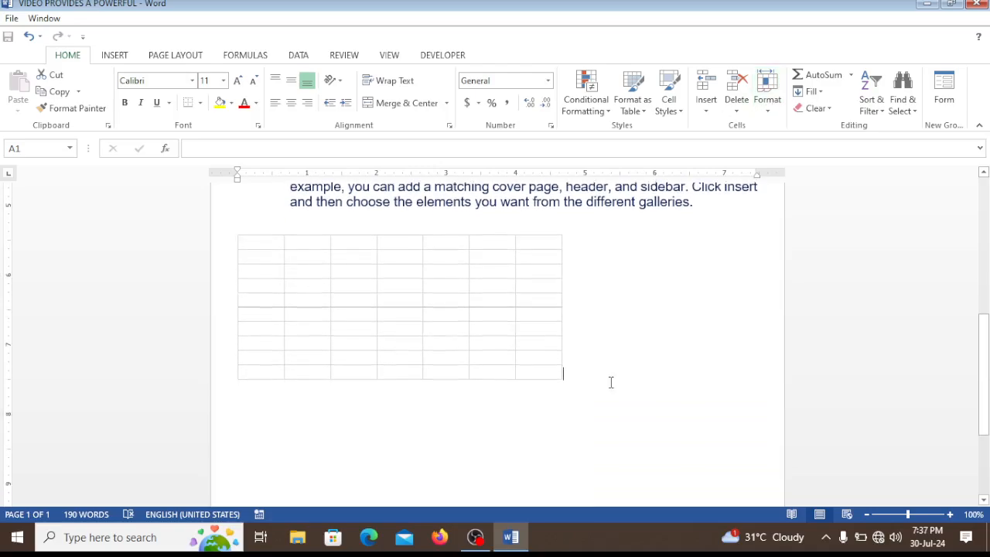
pyautogui.click(645, 340)
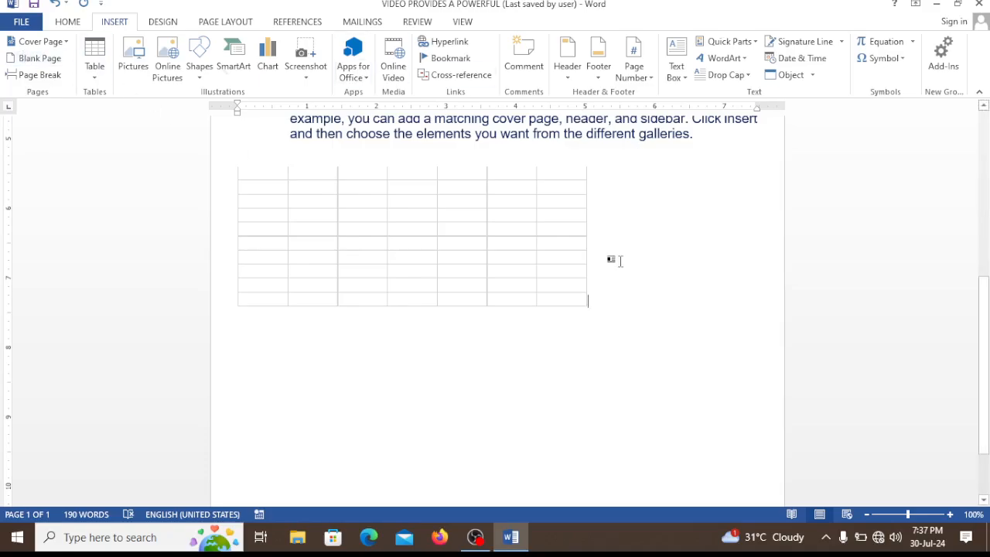
# Reopen the embedded spreadsheet and widen it to nine columns, and undo both the widening and the spreadsheet's insertion
pyautogui.scroll(2, 339, 311)
pyautogui.click(402, 292)
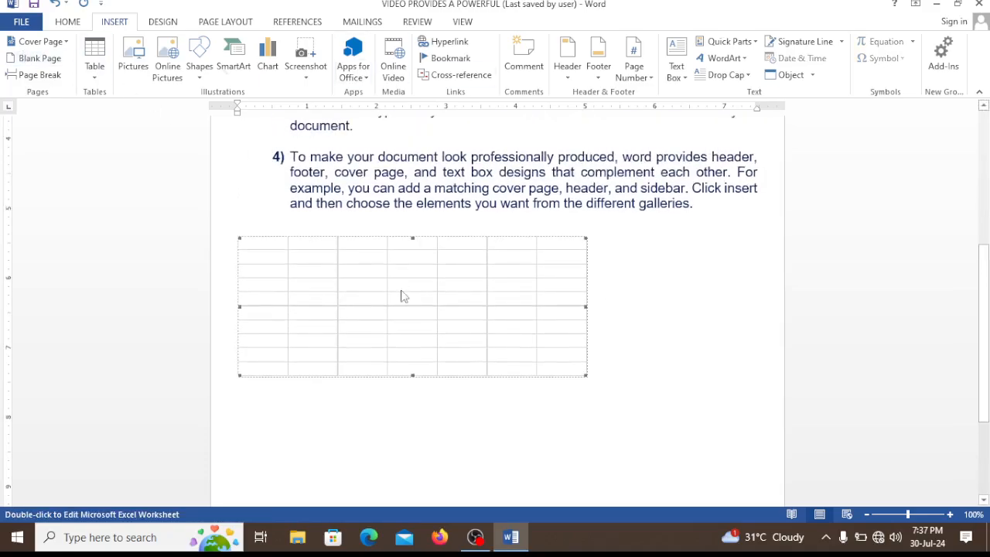
pyautogui.doubleClick(402, 296)
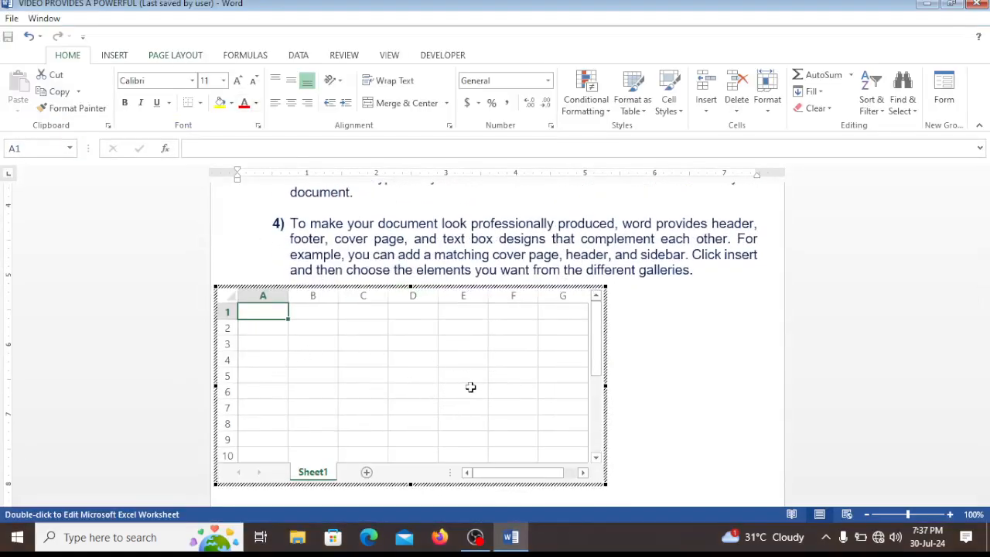
pyautogui.moveTo(579, 378); pyautogui.dragTo(672, 377)
pyautogui.click(702, 375)
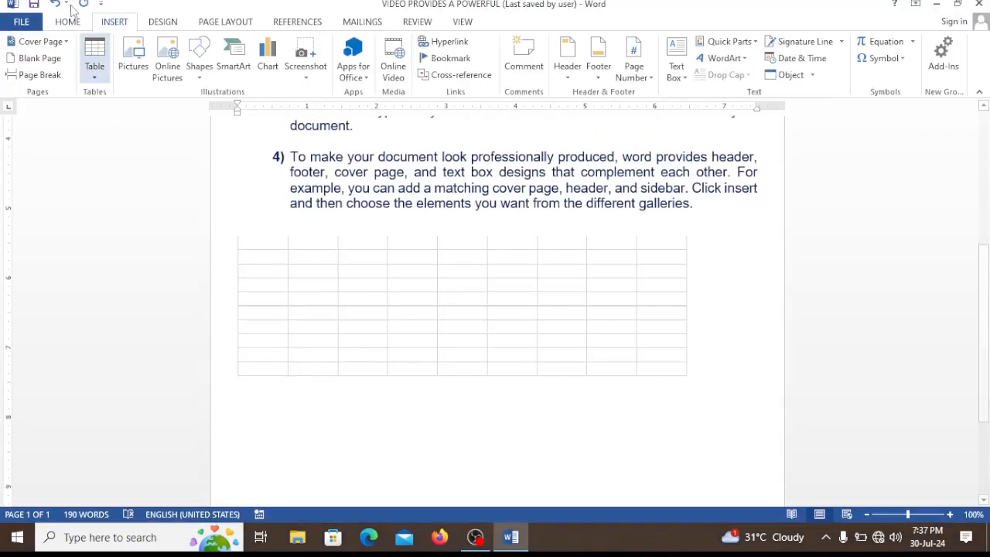
pyautogui.click(54, 5)
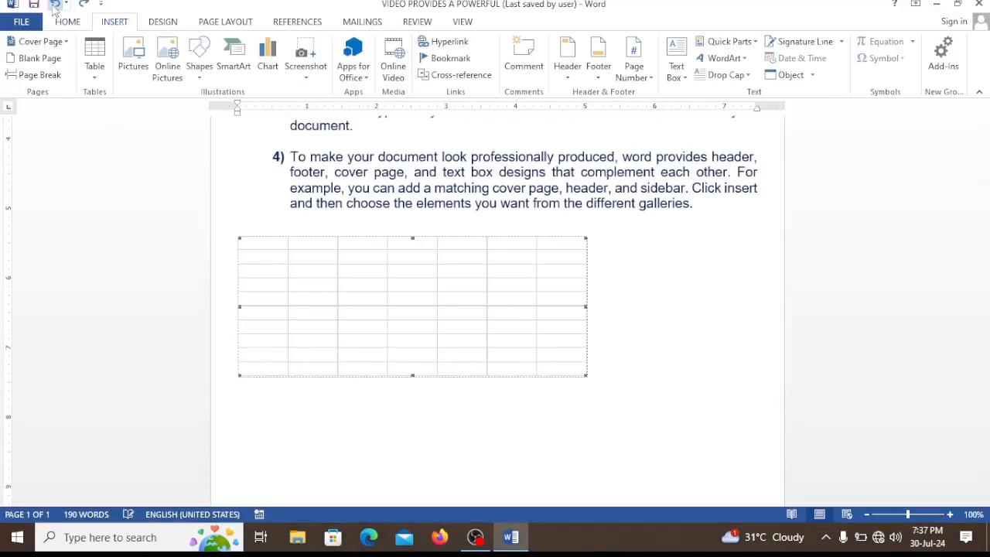
pyautogui.click(54, 4)
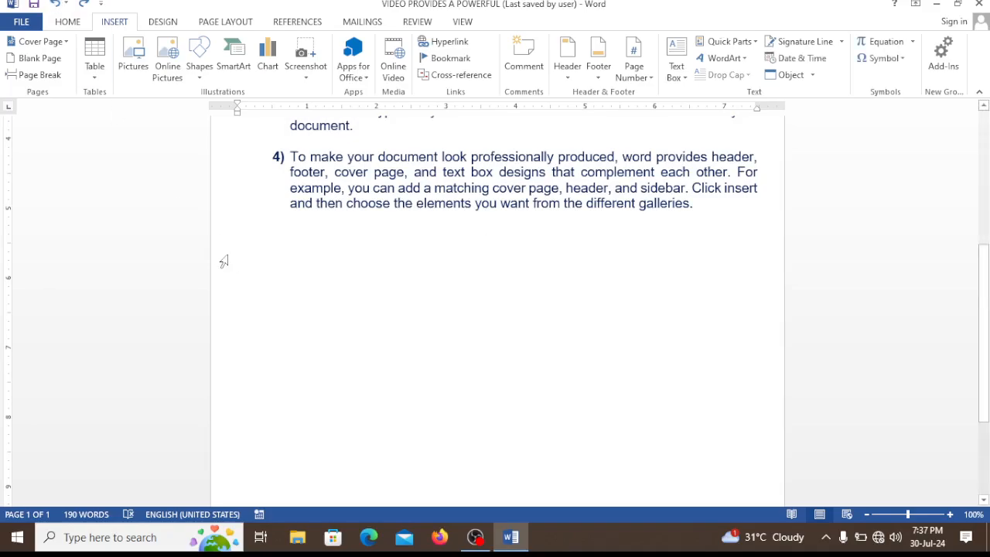
# Insert the Calendar 2 quick table below paragraph 4 and undo it
pyautogui.click(96, 69)
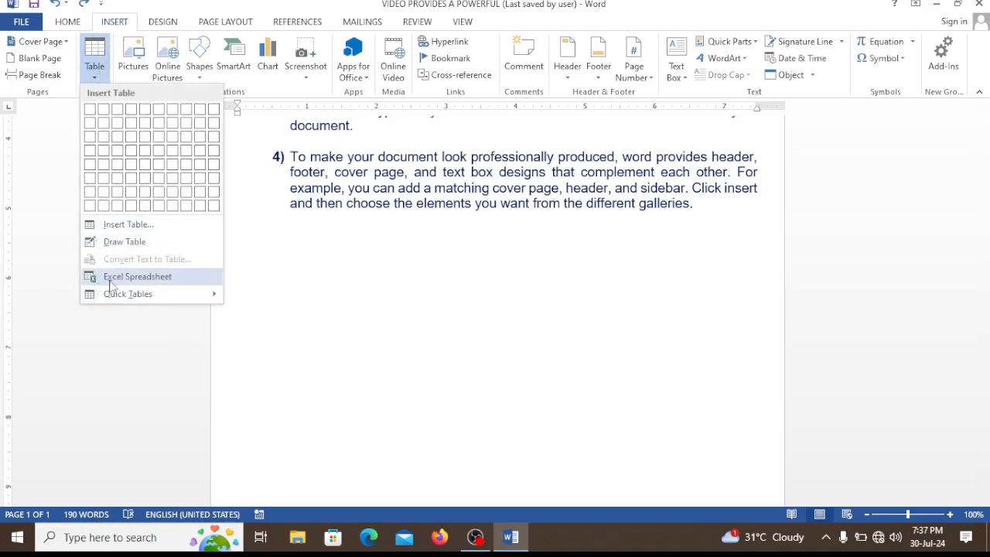
pyautogui.moveTo(213, 303)
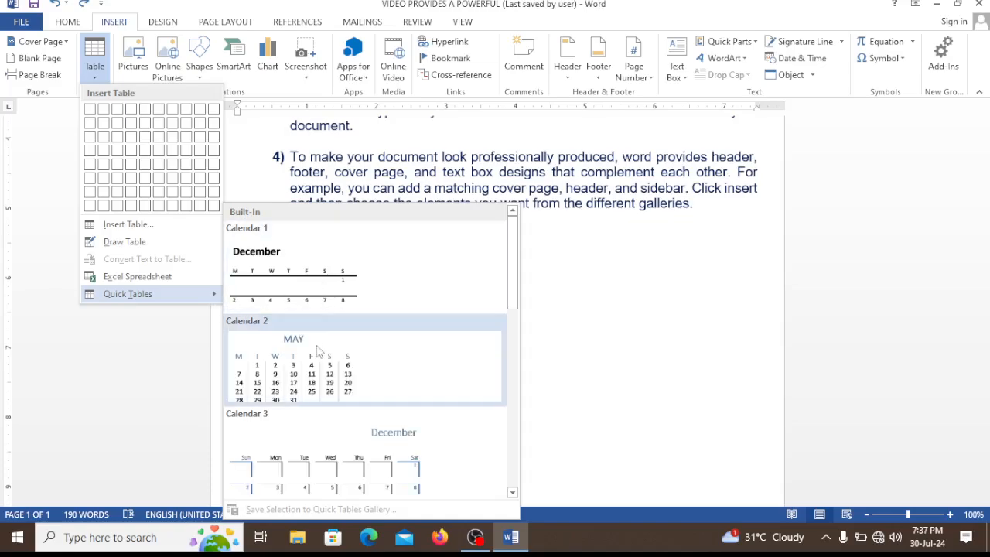
pyautogui.click(316, 380)
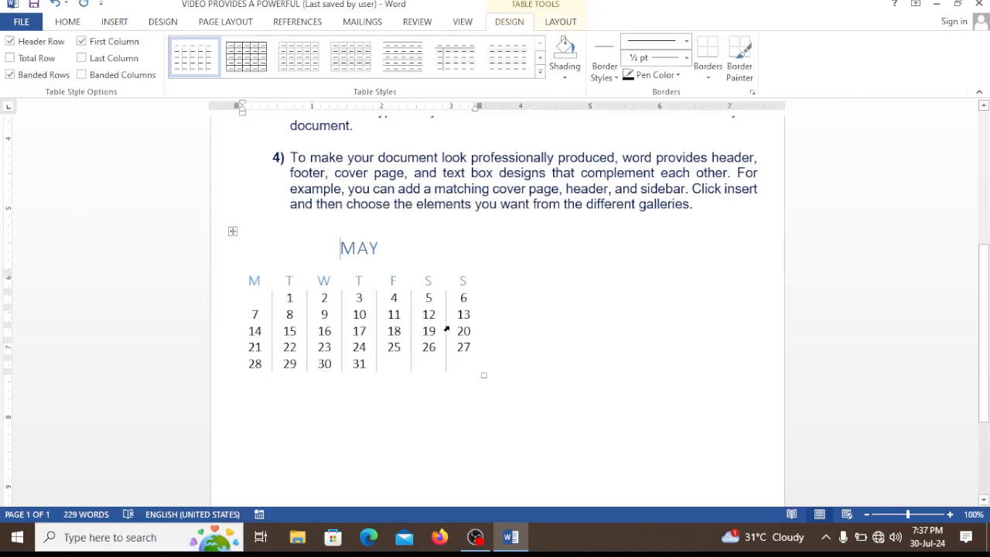
pyautogui.click(55, 6)
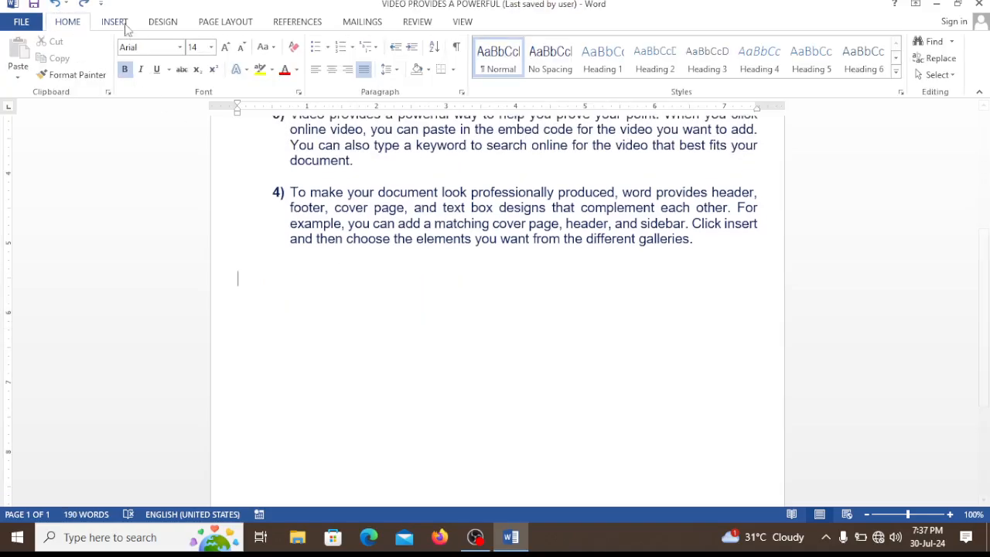
# Insert a table of 7 columns and 10 rows with fixed column width below paragraph 4
pyautogui.click(114, 22)
pyautogui.click(94, 58)
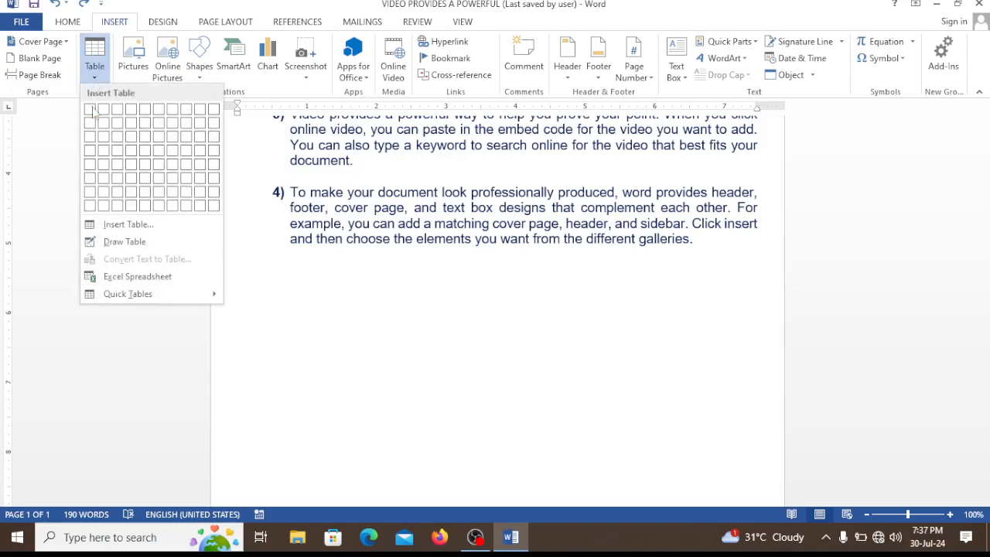
pyautogui.click(126, 226)
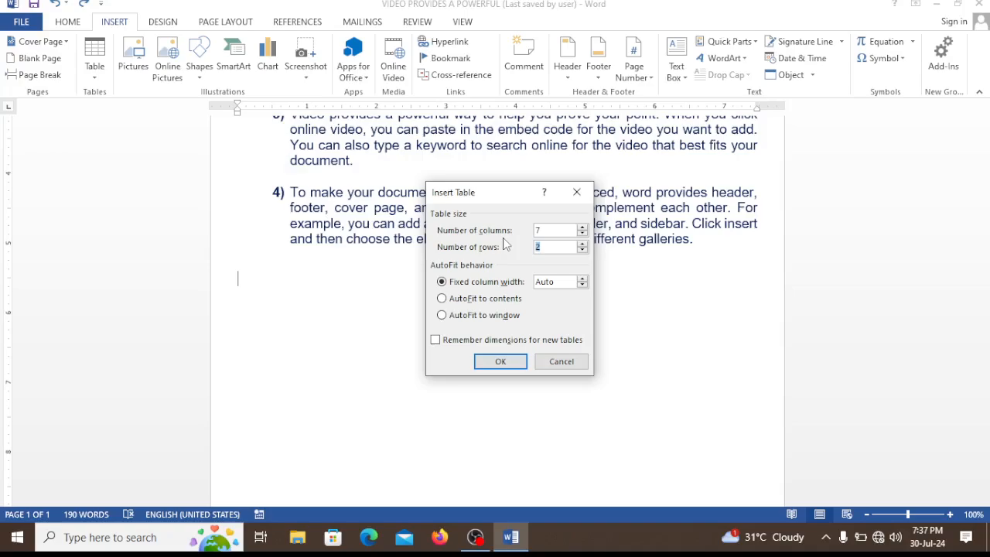
pyautogui.press('BackSpace')
pyautogui.press('BackSpace')
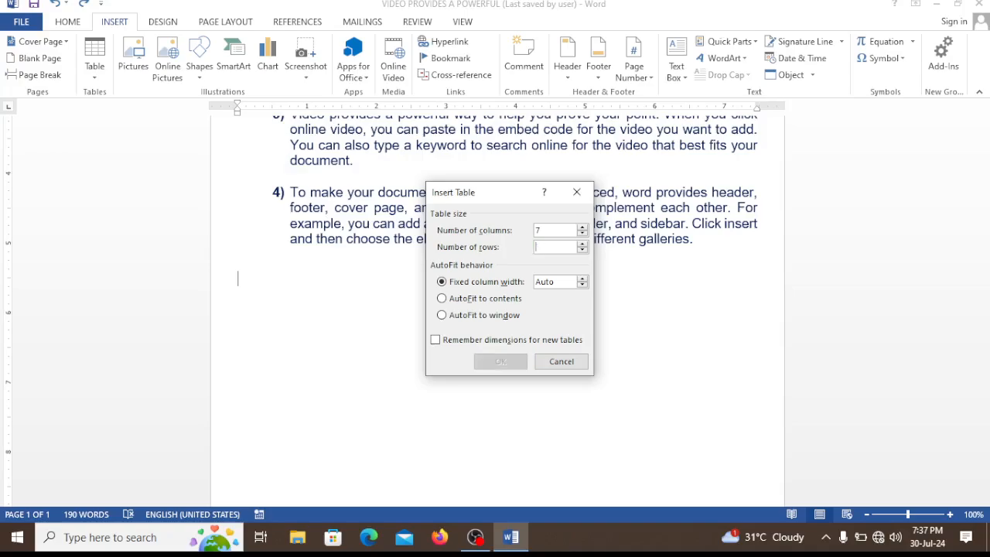
pyautogui.write('10')
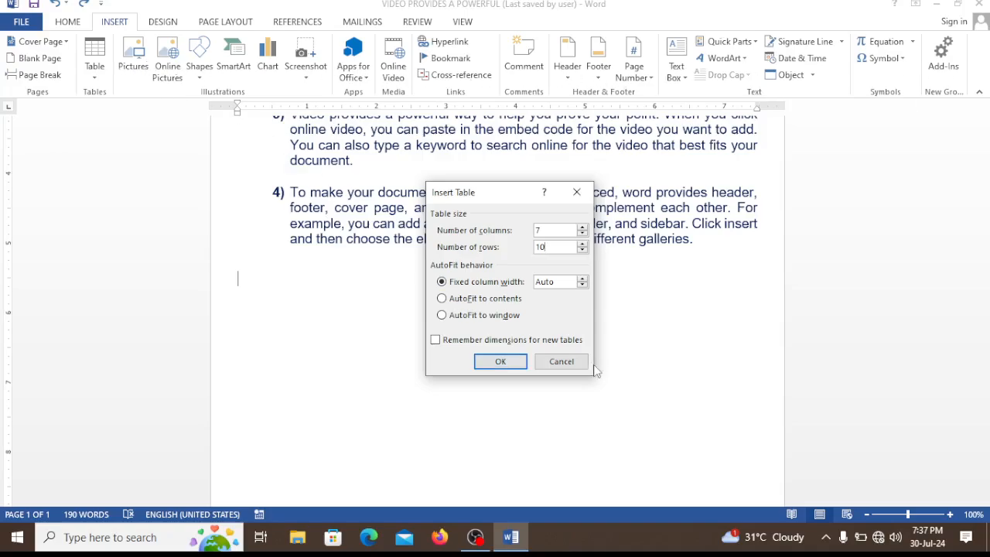
pyautogui.click(500, 361)
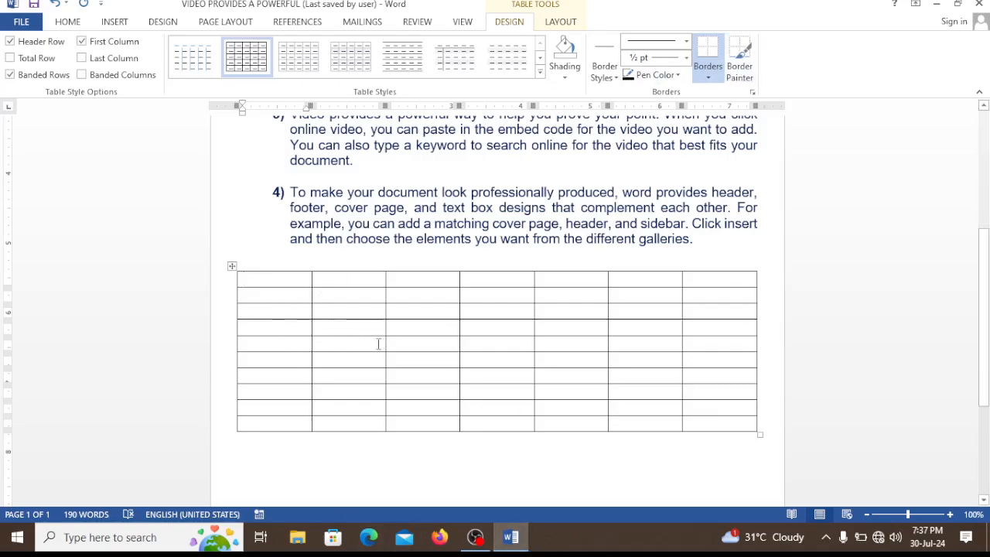
# Apply the black-header grid table style with gray banded rows to the new table
pyautogui.click(402, 345)
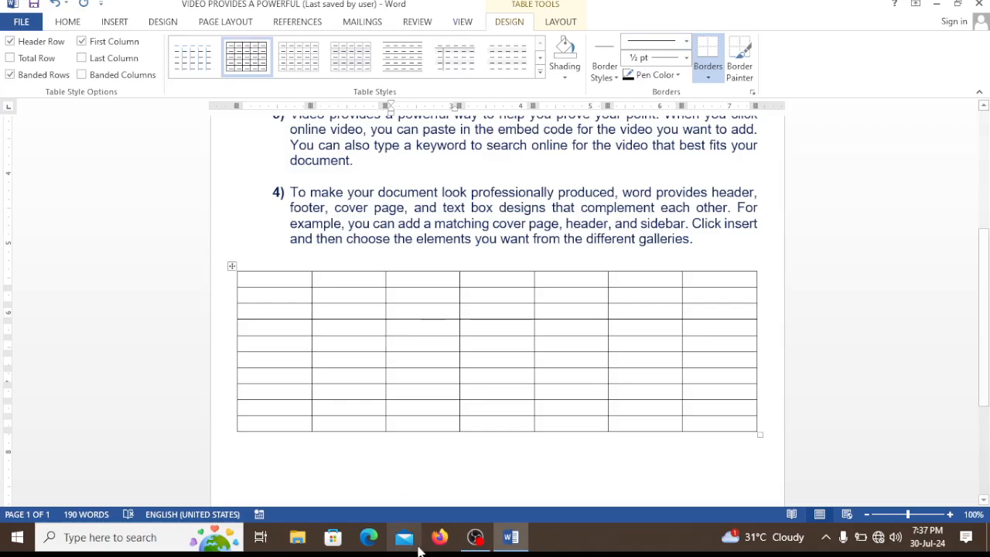
pyautogui.click(424, 463)
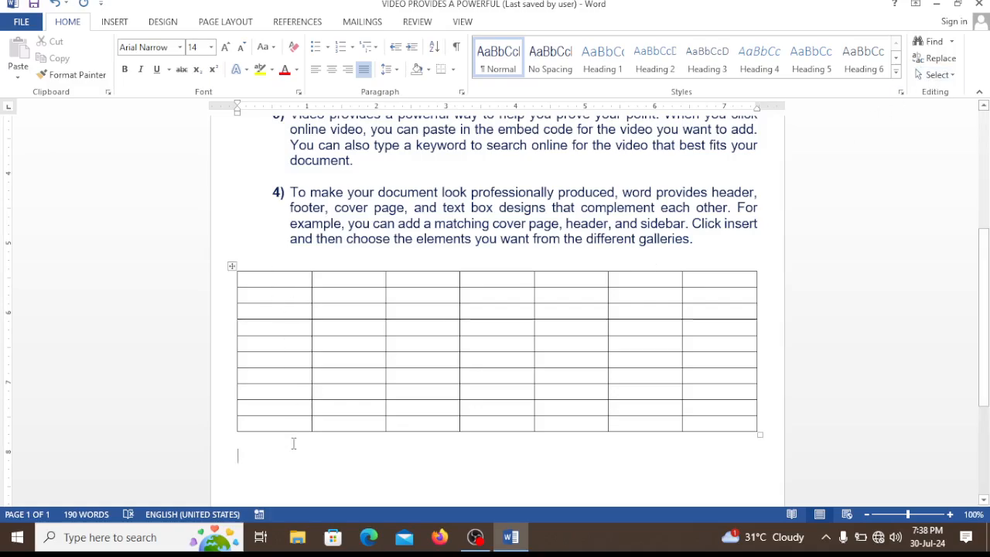
pyautogui.click(415, 359)
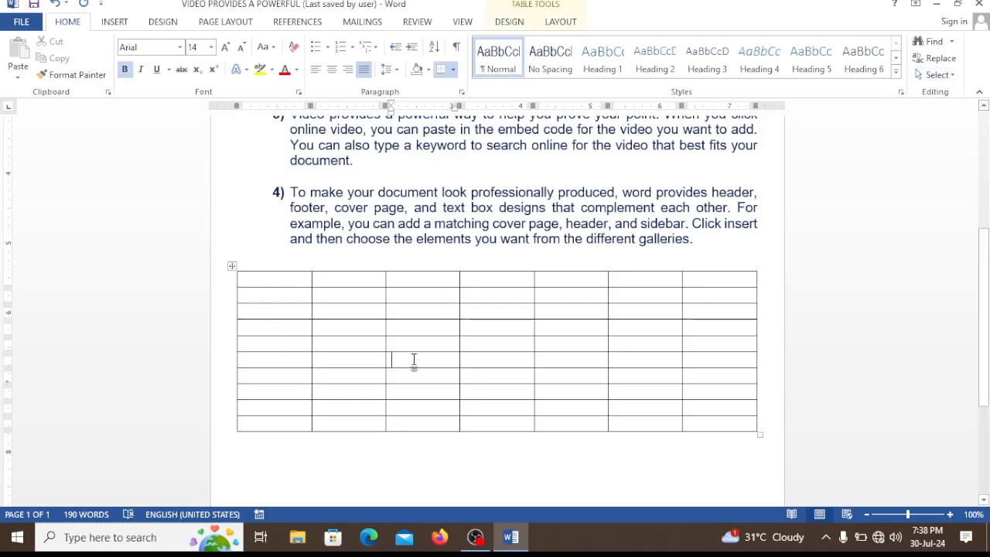
pyautogui.click(508, 21)
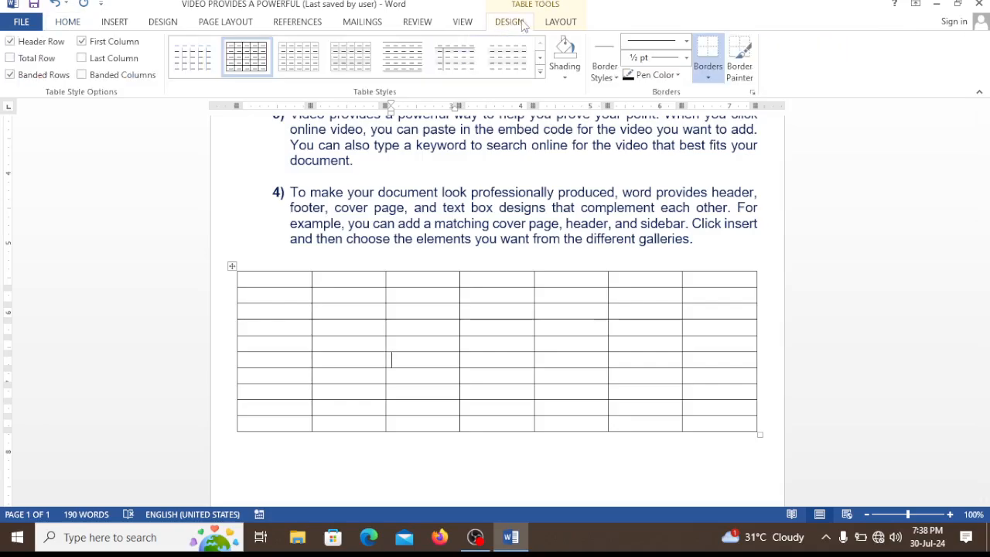
pyautogui.click(558, 22)
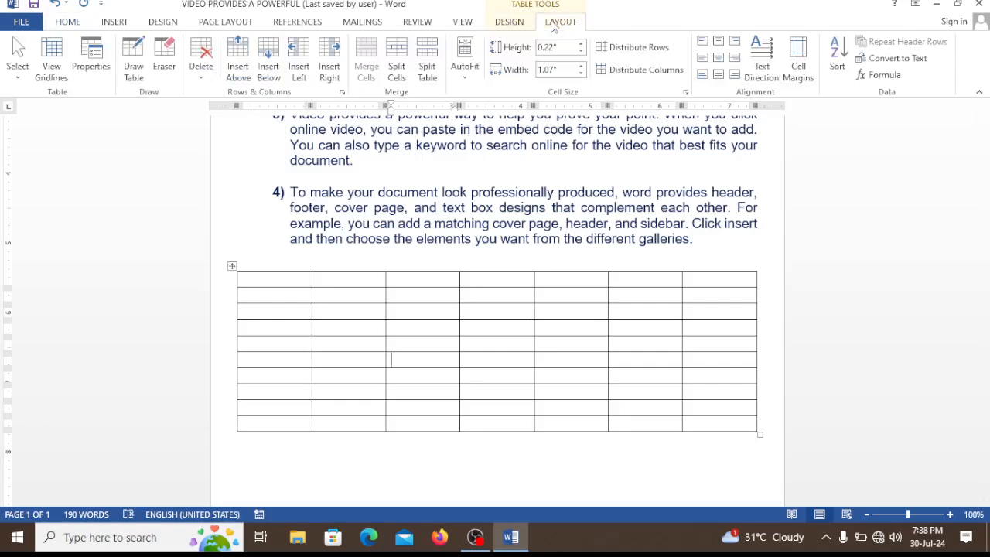
pyautogui.click(510, 23)
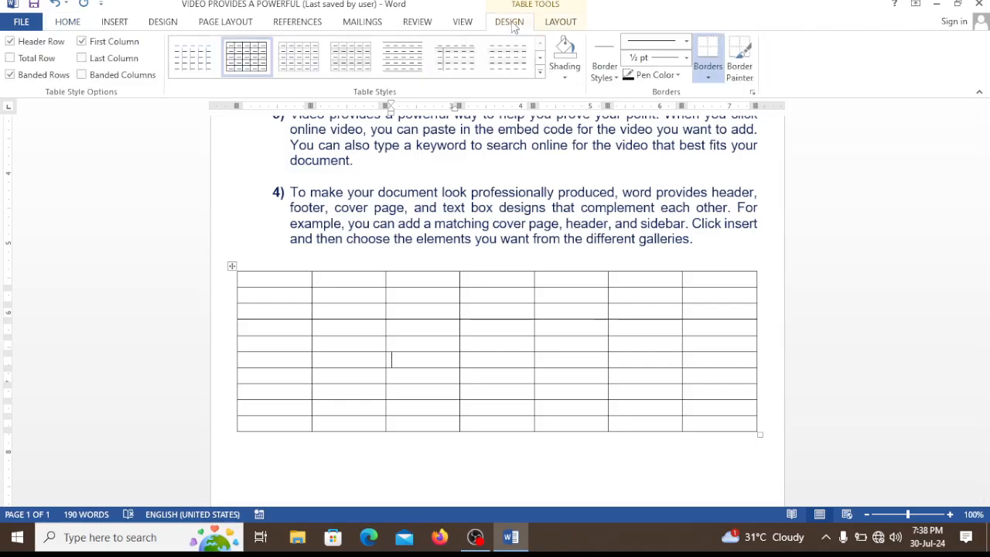
pyautogui.click(540, 74)
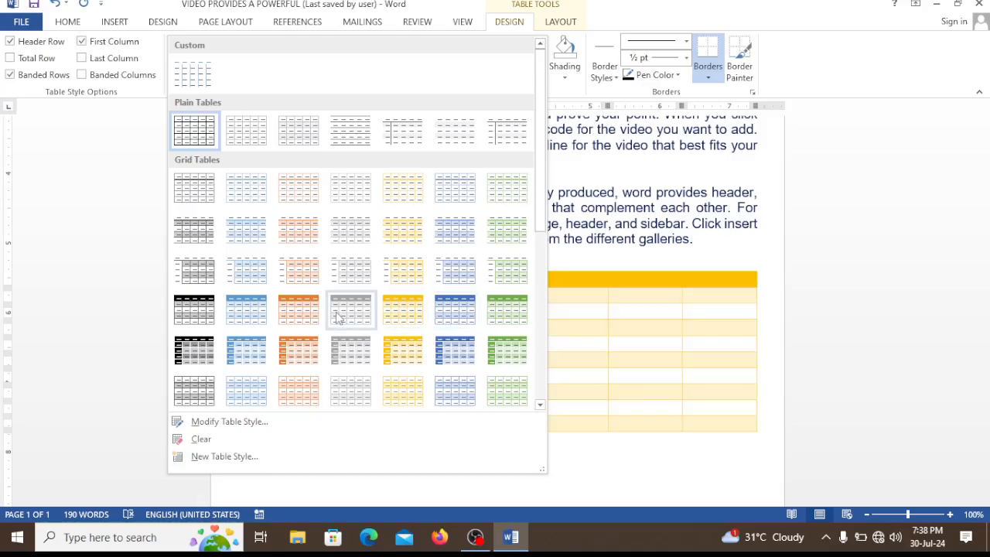
pyautogui.click(194, 319)
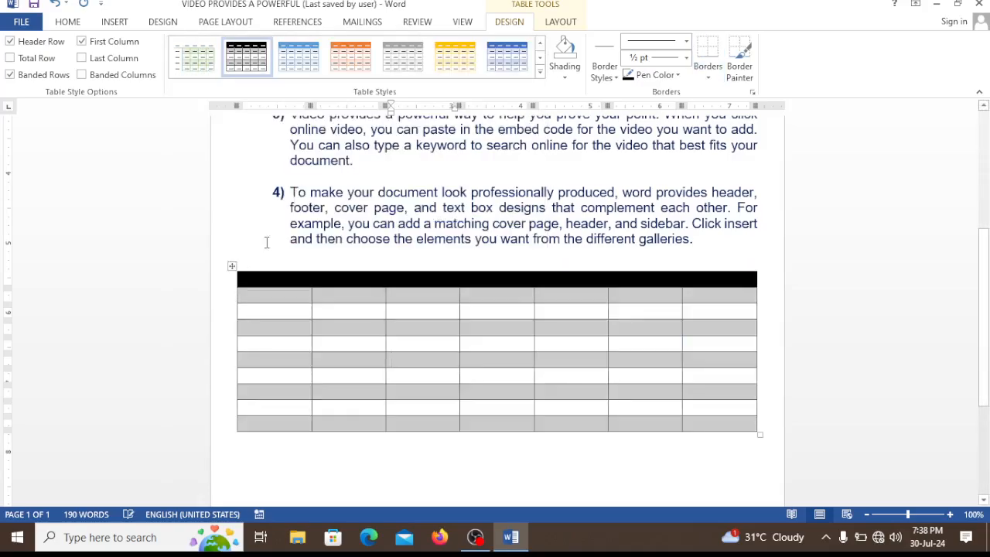
# Shade the cell in row 6, column 3 red and the cell in row 6, column 5 yellow
pyautogui.click(563, 77)
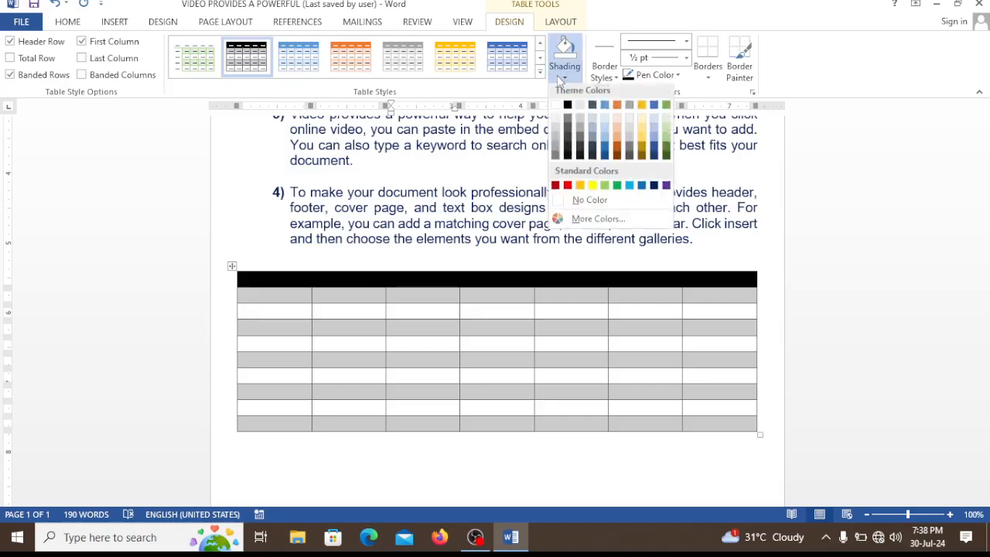
pyautogui.click(567, 187)
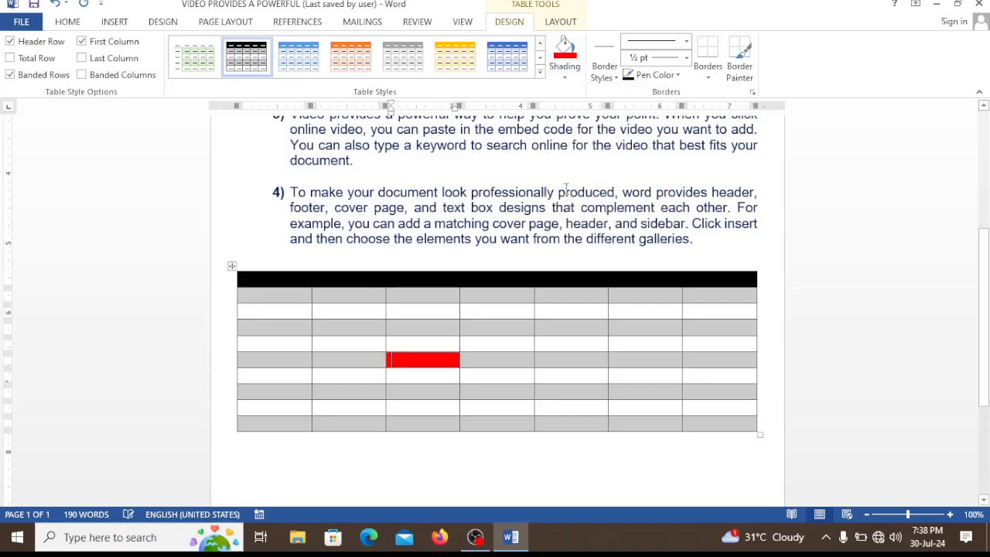
pyautogui.click(565, 77)
pyautogui.click(592, 188)
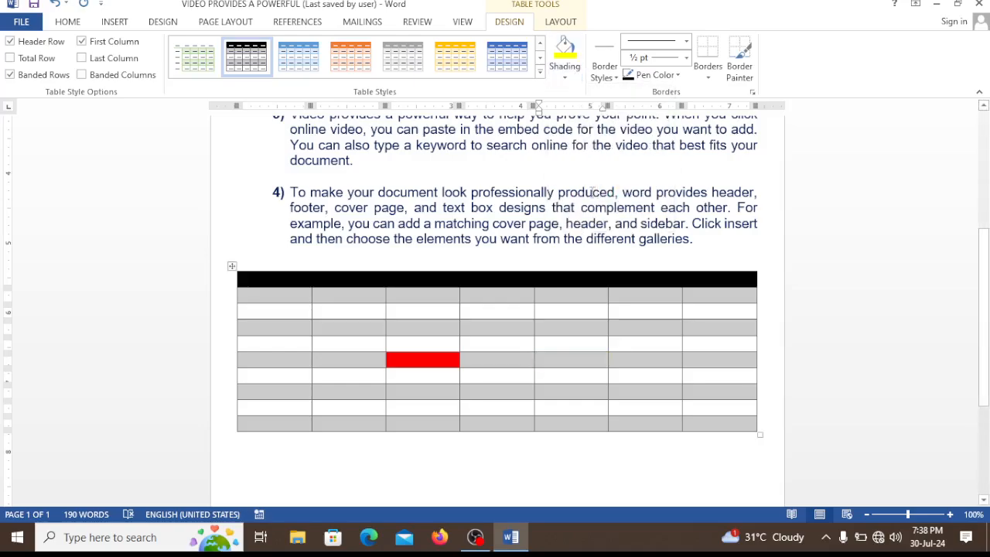
pyautogui.click(526, 462)
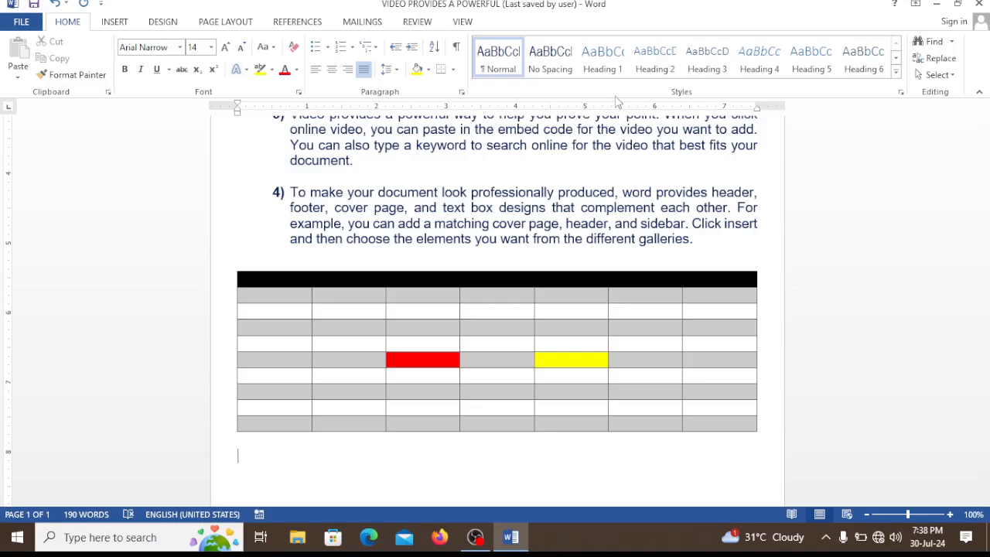
# Paint the border between rows 4 and 5 in column 6 and apply a border to the row 3, column 4 cell
pyautogui.click(510, 313)
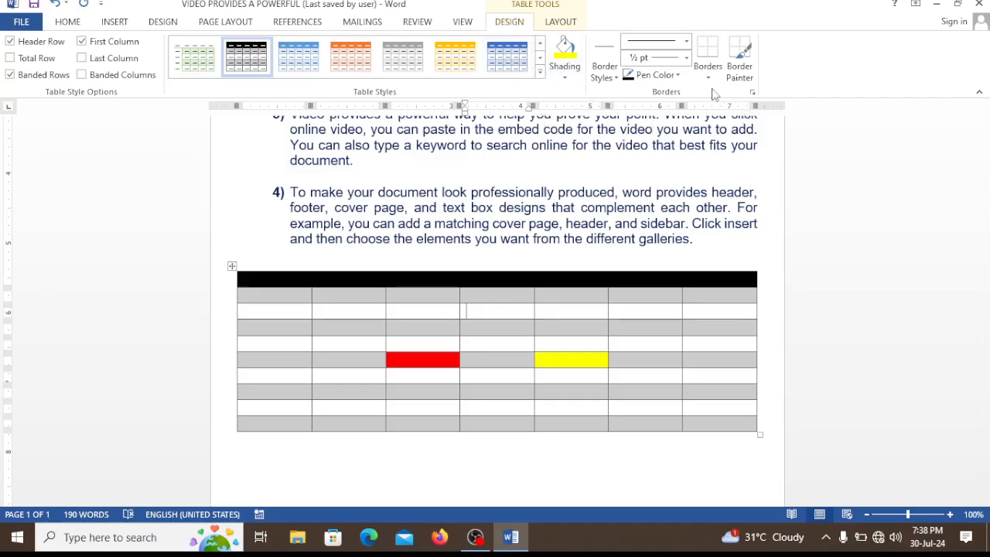
pyautogui.click(737, 68)
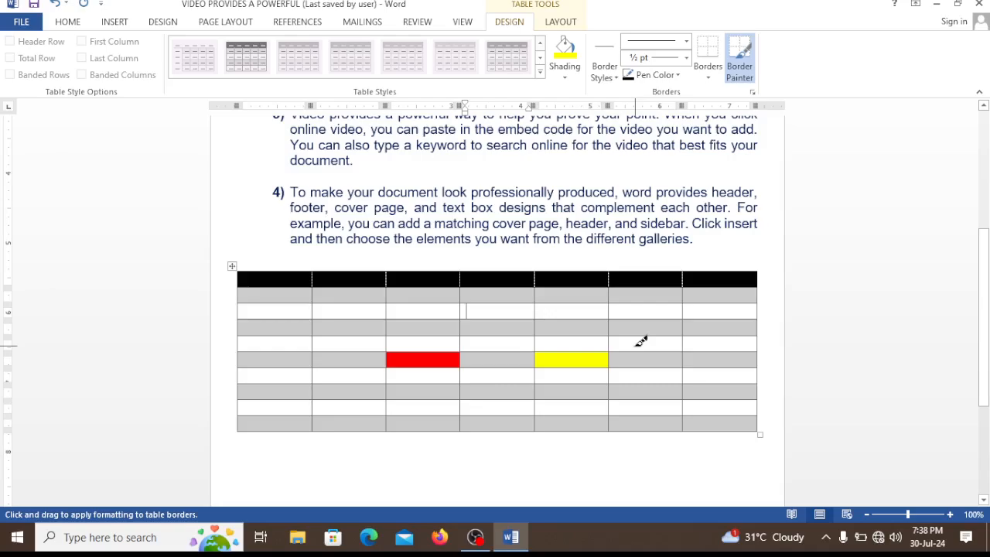
pyautogui.moveTo(607, 335); pyautogui.dragTo(684, 336)
pyautogui.click(708, 58)
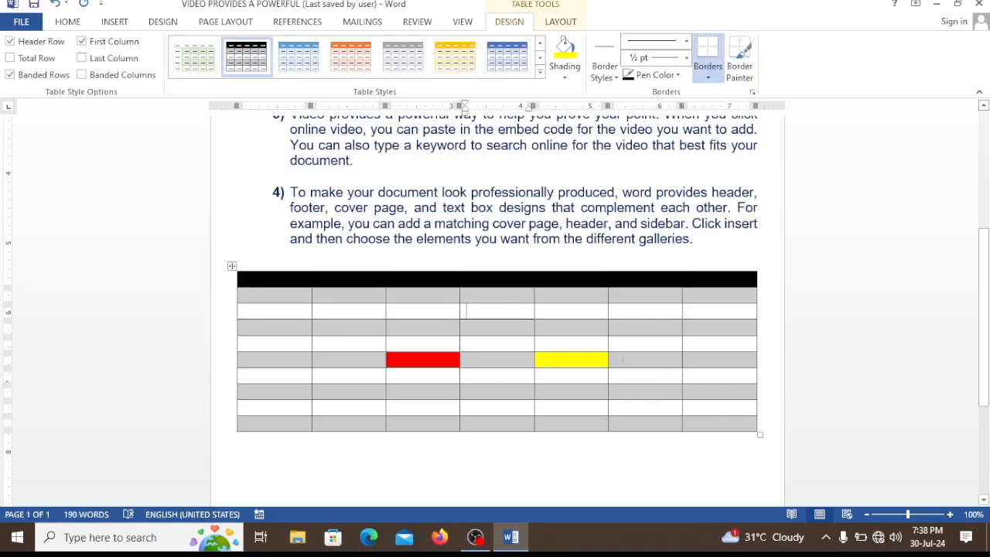
# Paint the border between columns 5 and 6 with the dark double-line ½ pt border style
pyautogui.click(605, 69)
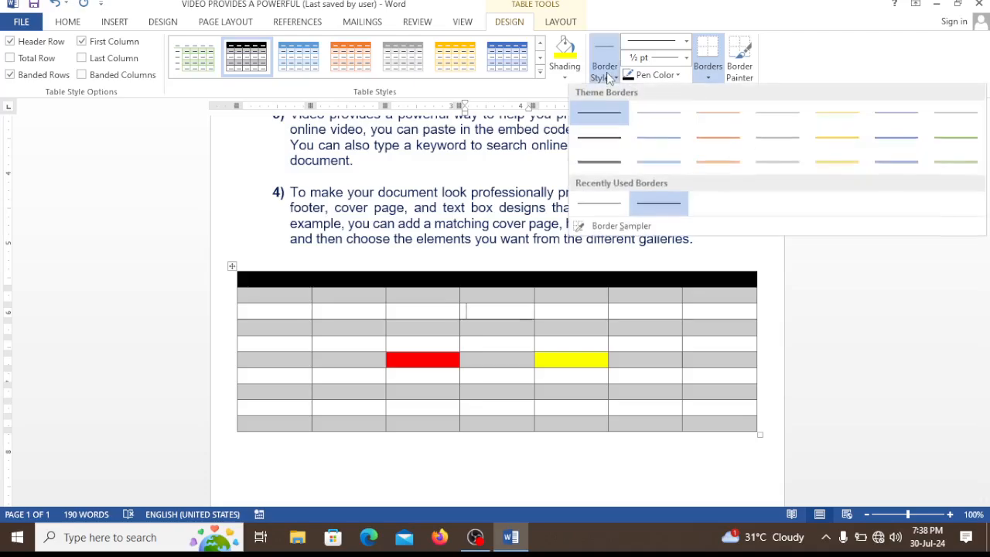
pyautogui.click(609, 164)
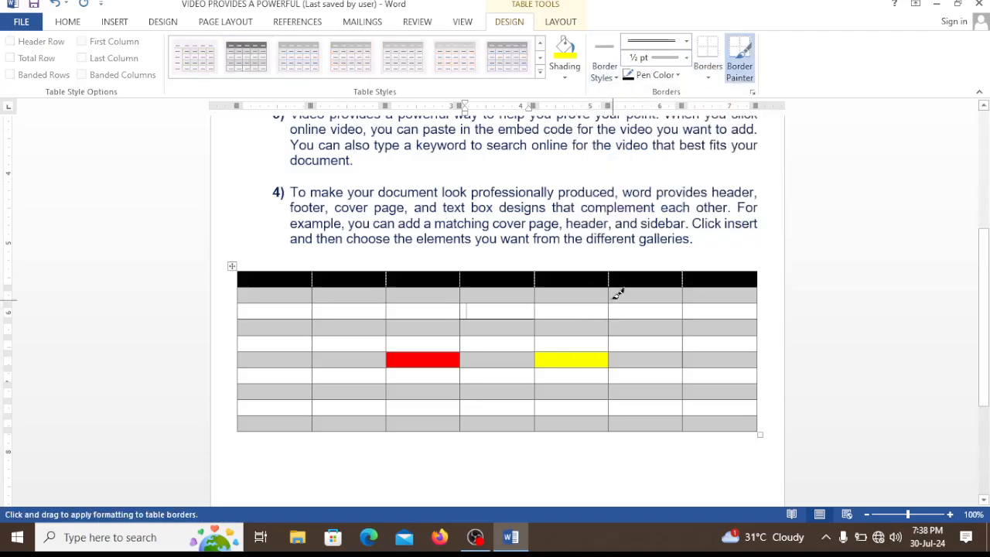
pyautogui.moveTo(610, 283); pyautogui.dragTo(609, 426)
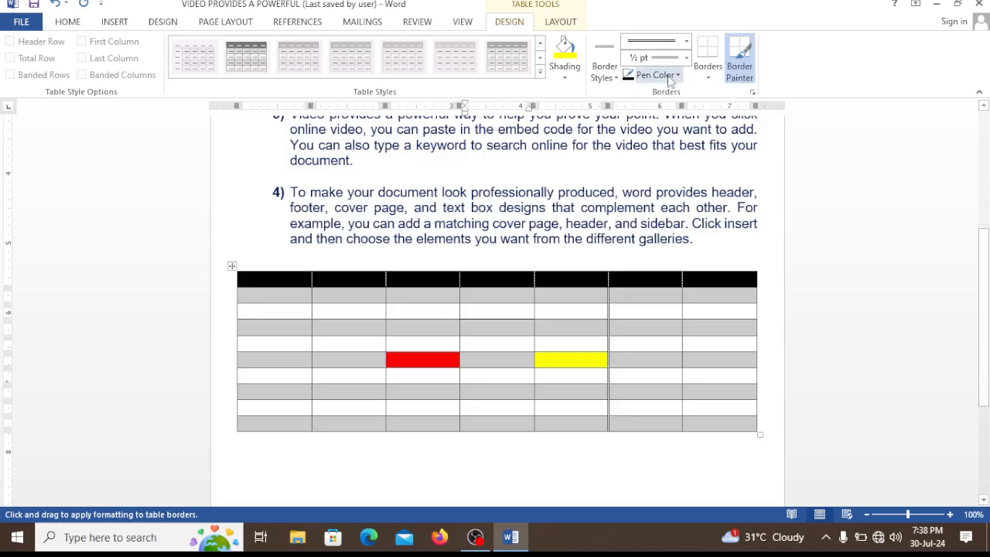
# Paint the border between columns 6 and 7 and the one below row 9 from column 3 to 7 with the light orange double-line style
pyautogui.click(606, 71)
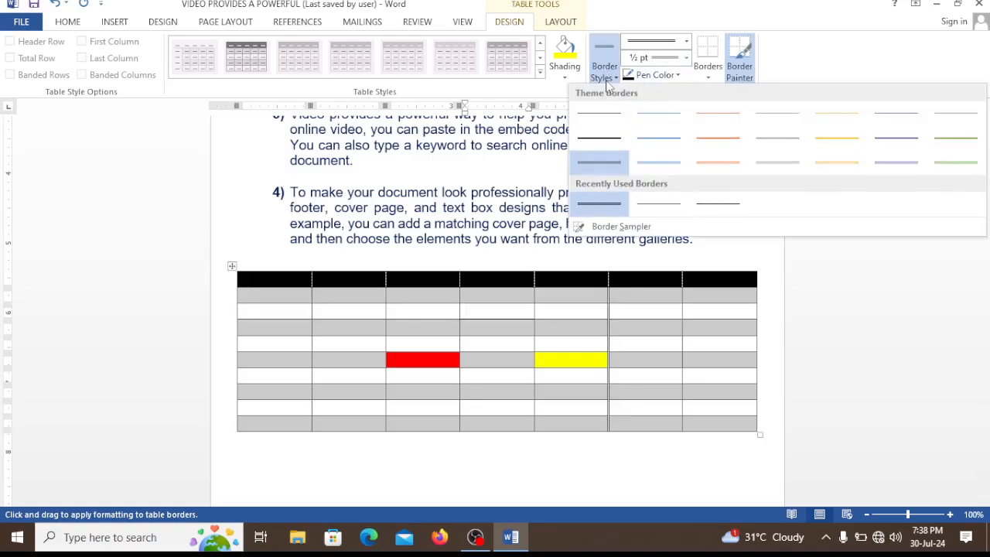
pyautogui.click(726, 162)
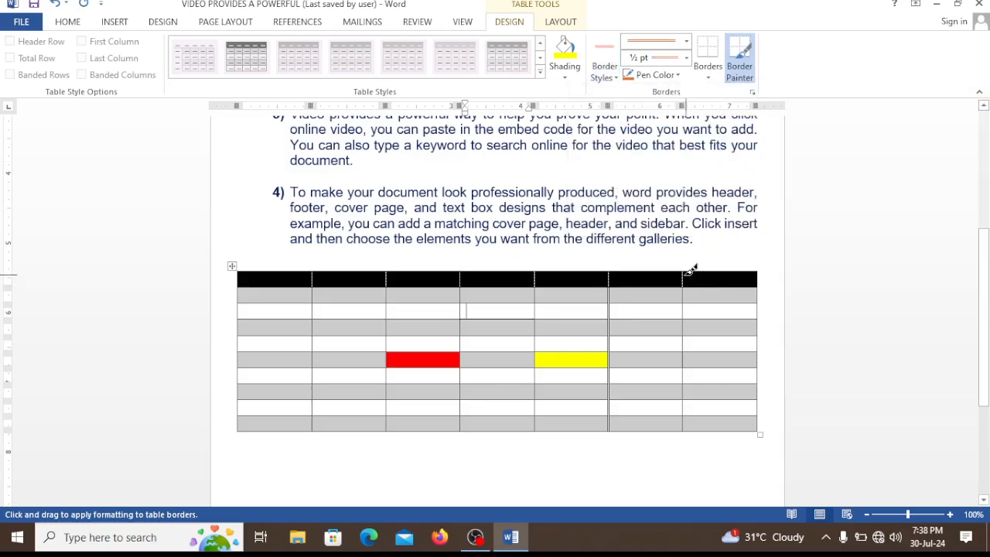
pyautogui.moveTo(688, 272)
pyautogui.mouseDown()
pyautogui.moveTo(688, 413)
pyautogui.moveTo(695, 410)
pyautogui.mouseUp()
pyautogui.moveTo(433, 412); pyautogui.dragTo(733, 411)
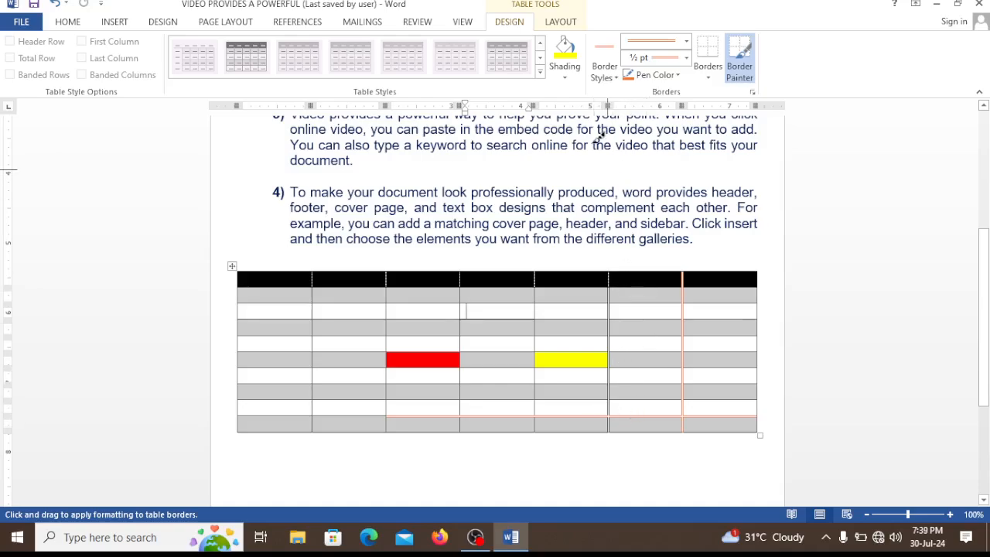
# Erase the cell partitions in column 6 from row 2 to 10 and in column 7 between rows 3 and 5
pyautogui.click(561, 22)
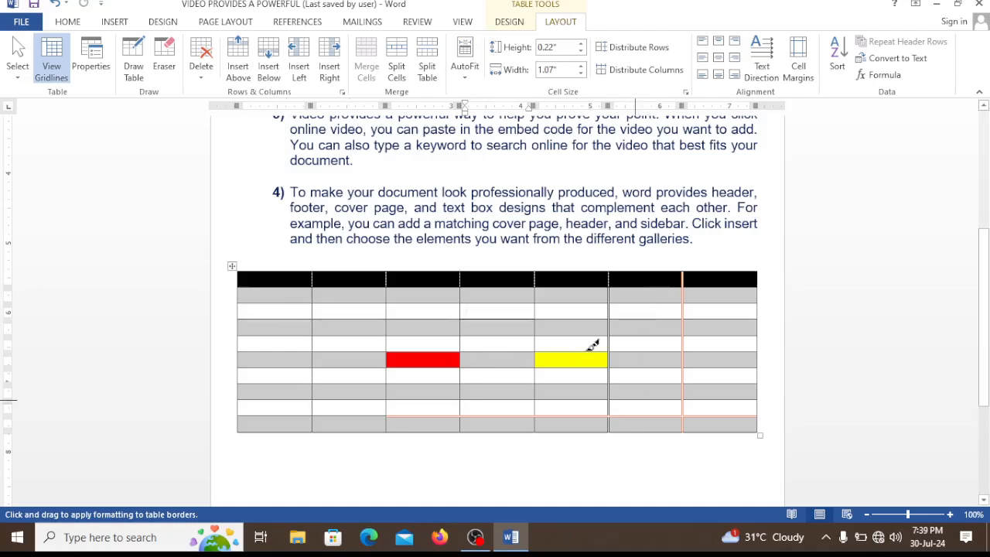
pyautogui.click(164, 66)
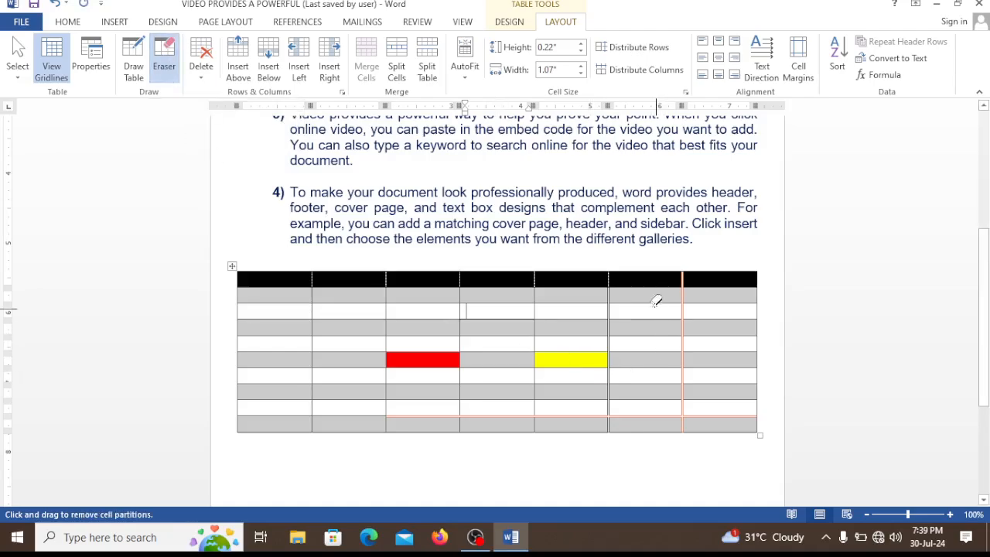
pyautogui.moveTo(653, 298); pyautogui.dragTo(645, 424)
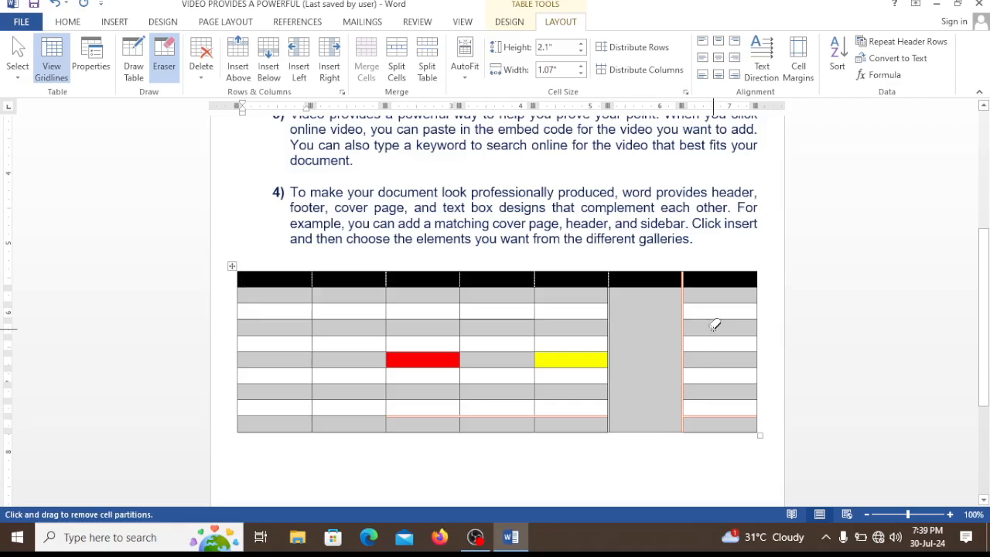
pyautogui.click(712, 317)
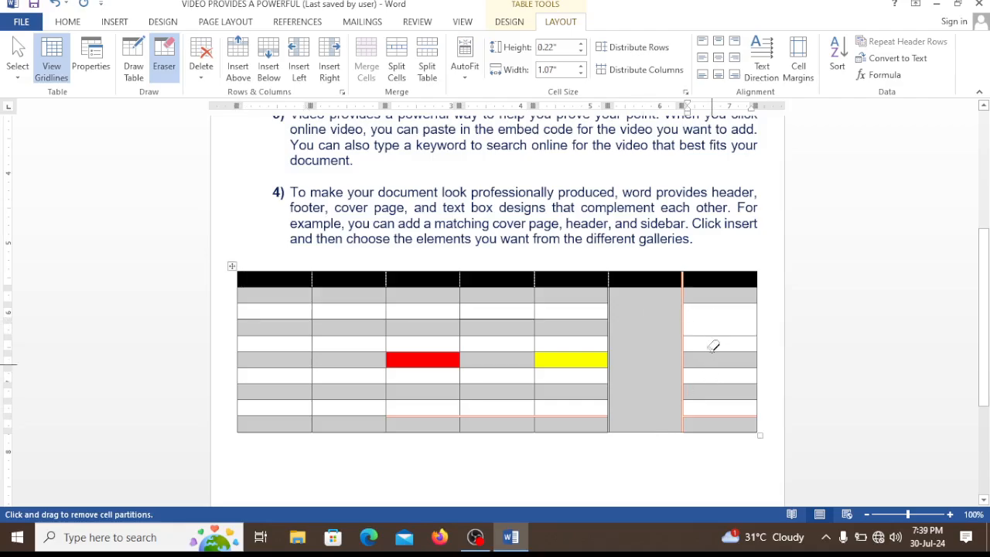
pyautogui.click(711, 335)
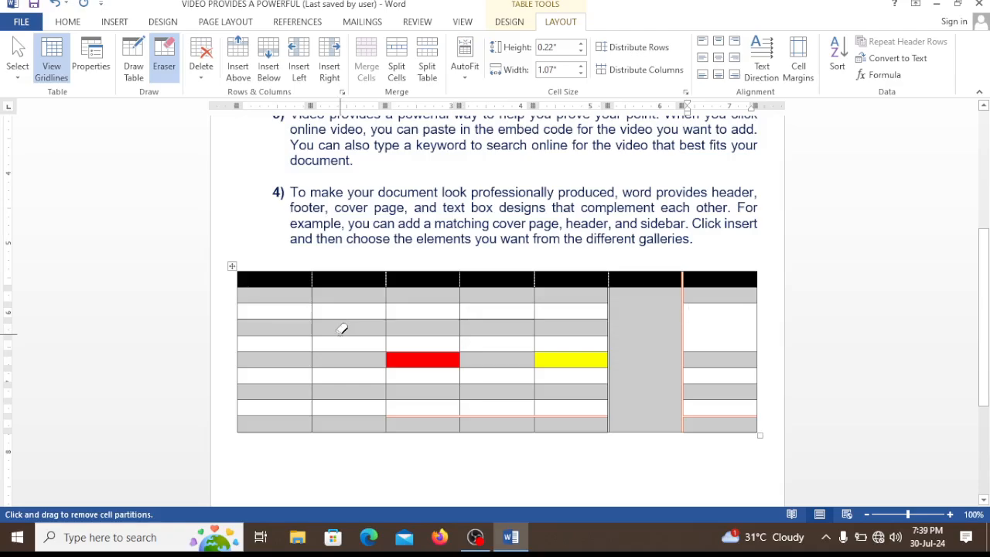
# Erase the cell partitions across columns 2 to 4 in rows 3 to 9 and in column 5 from row 3 to 6
pyautogui.click(341, 334)
pyautogui.click(341, 318)
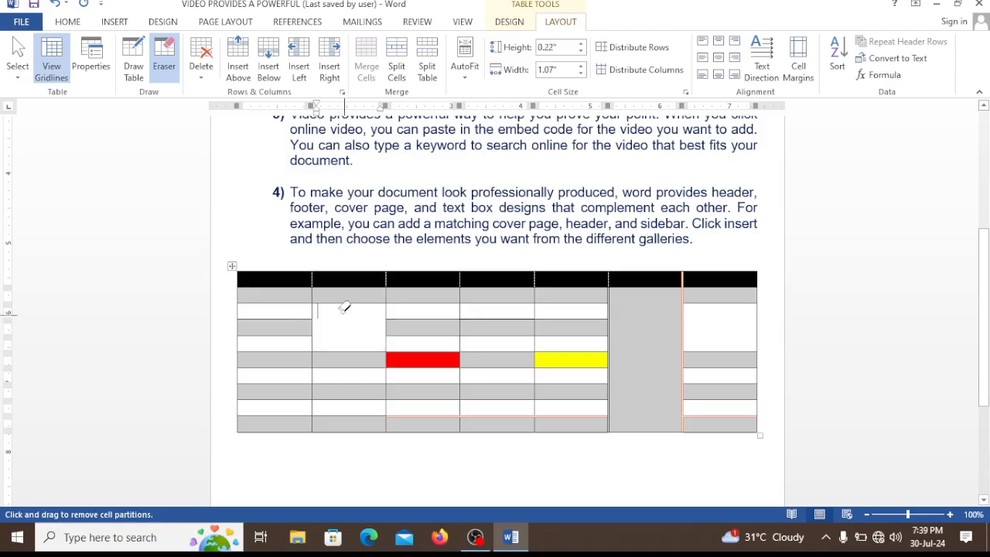
pyautogui.moveTo(343, 310); pyautogui.dragTo(495, 404)
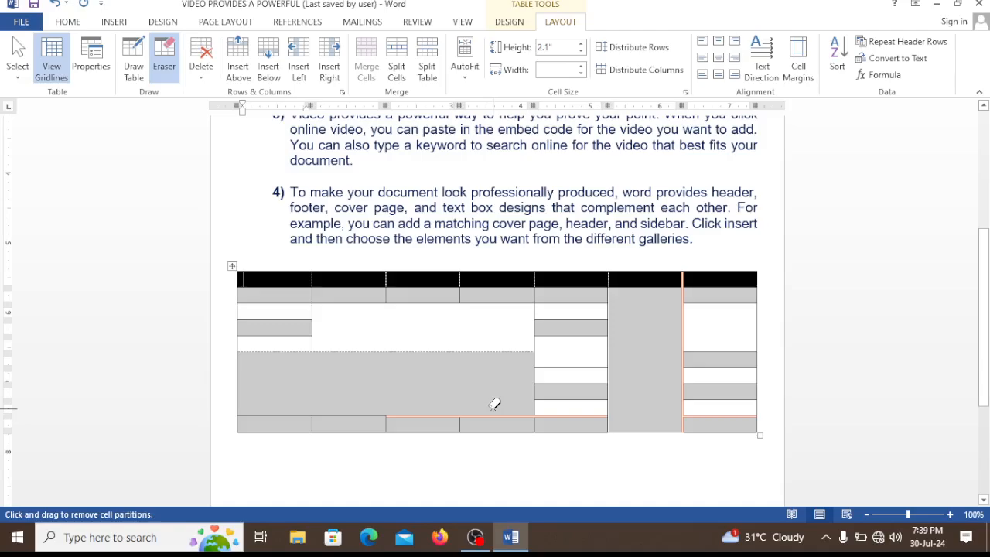
pyautogui.click(559, 334)
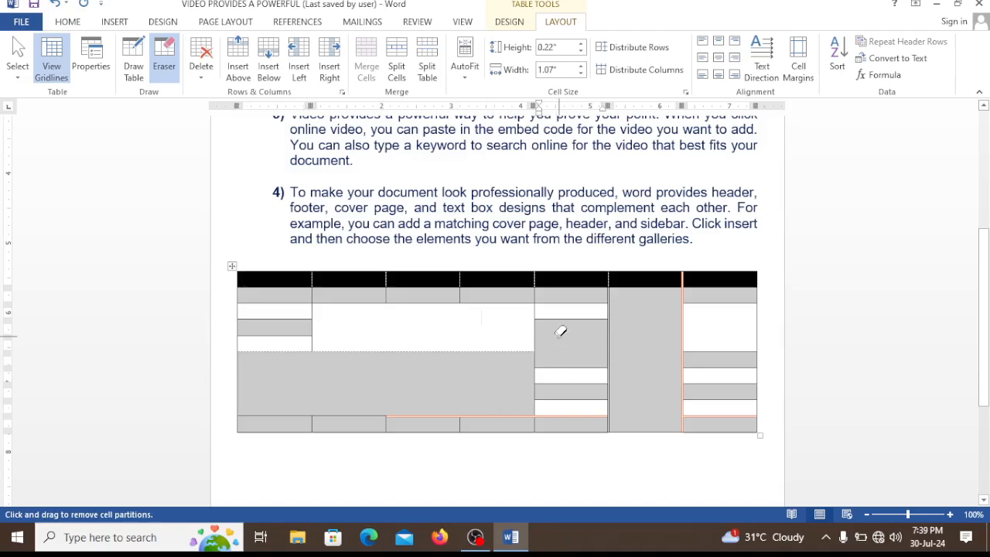
pyautogui.click(559, 317)
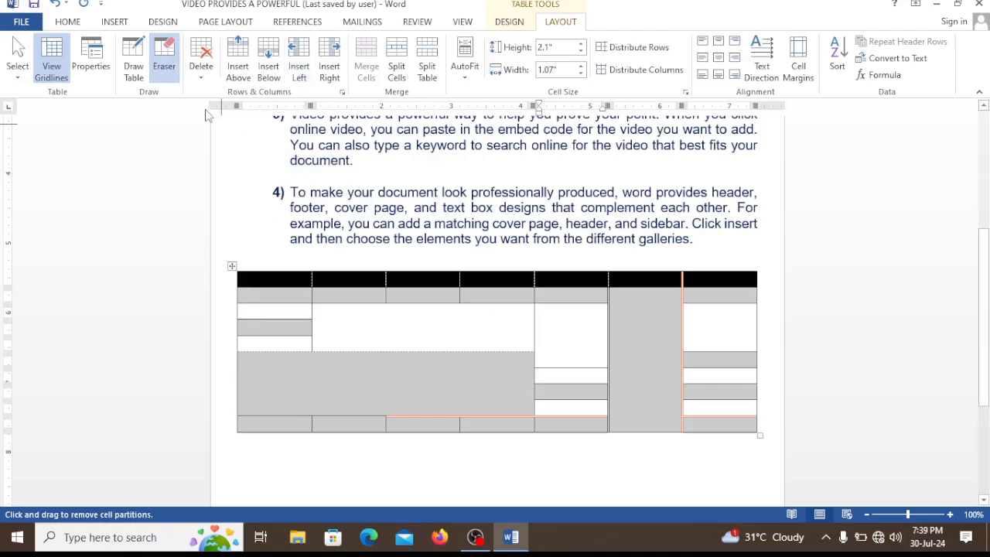
# Draw a vertical partition through the merged cell in column 5 and delete the entire row containing that cell
pyautogui.click(132, 64)
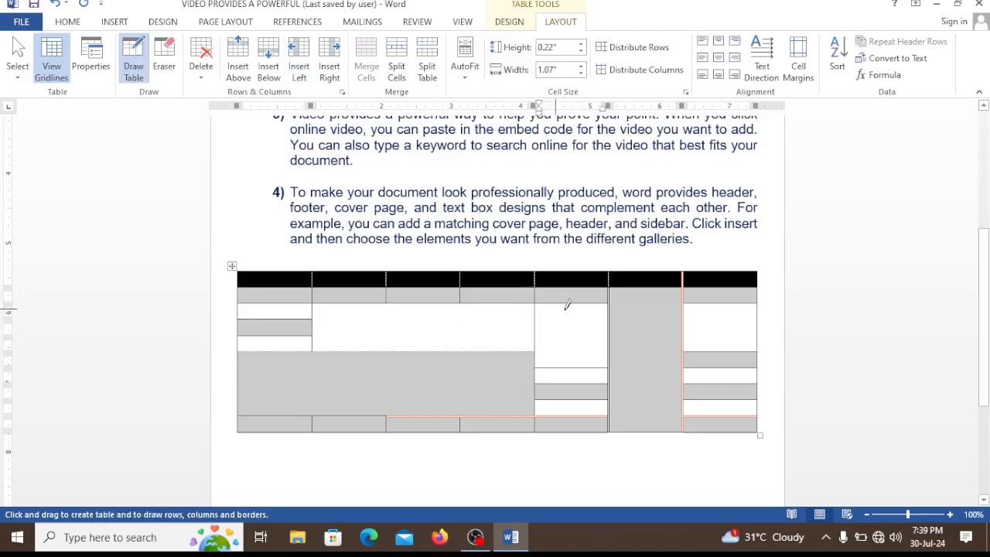
pyautogui.moveTo(567, 303); pyautogui.dragTo(567, 366)
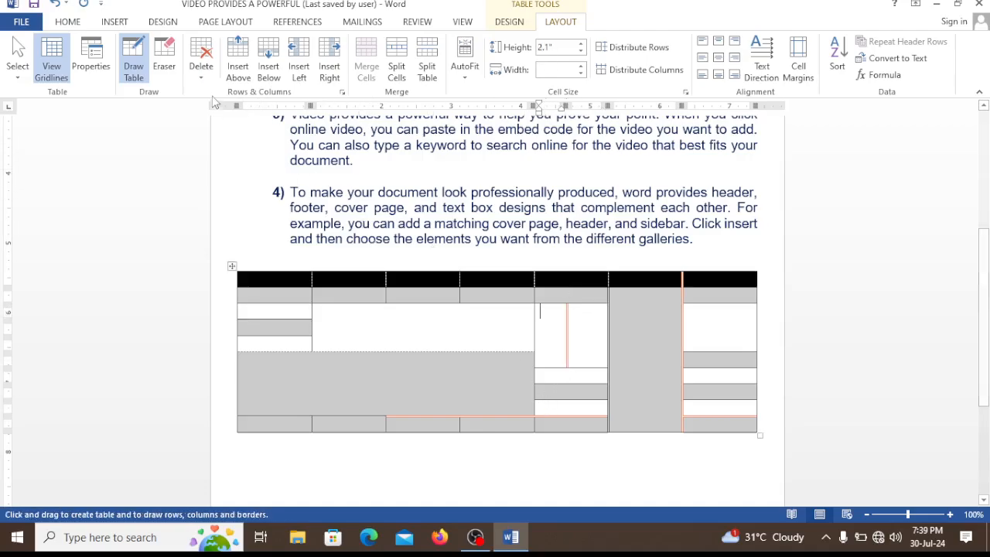
pyautogui.click(209, 62)
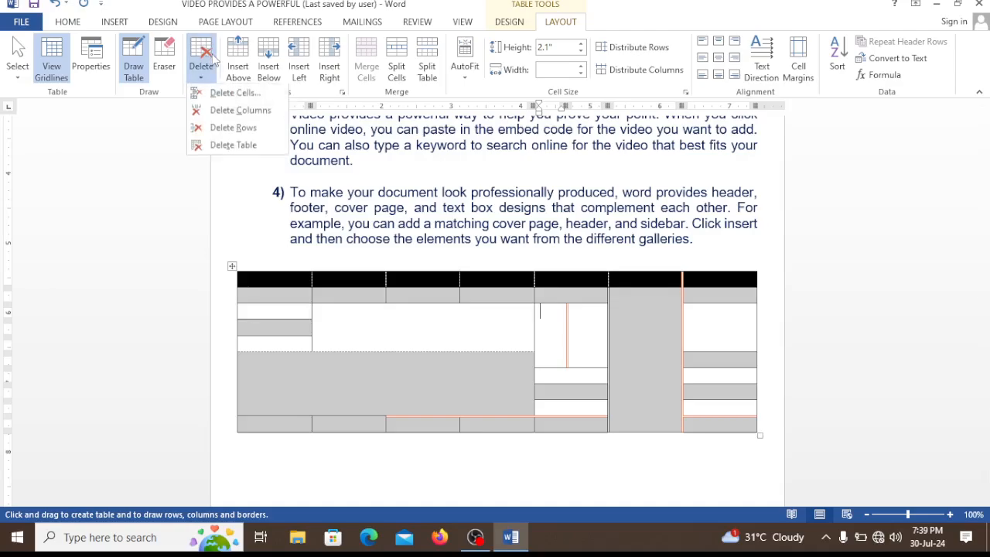
pyautogui.click(220, 92)
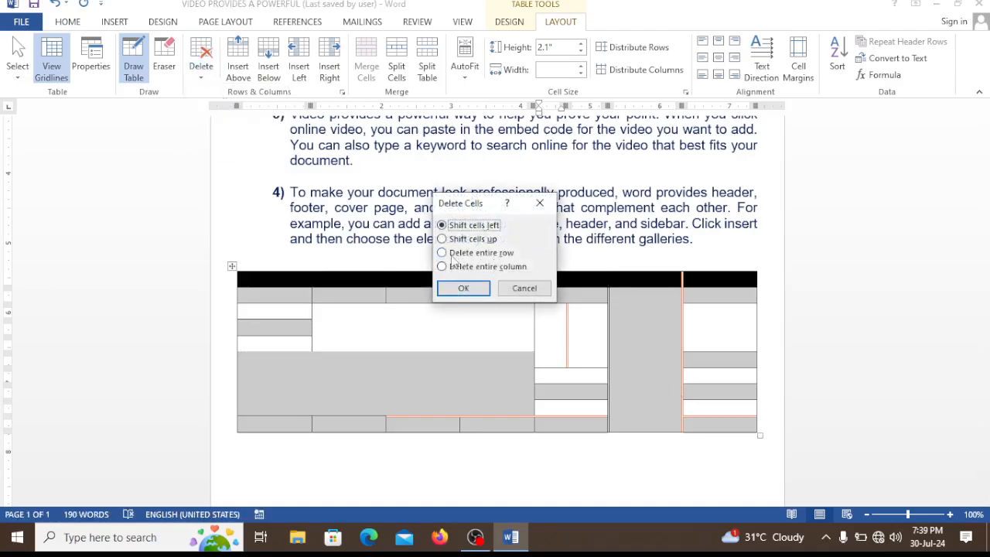
pyautogui.click(455, 254)
pyautogui.click(462, 287)
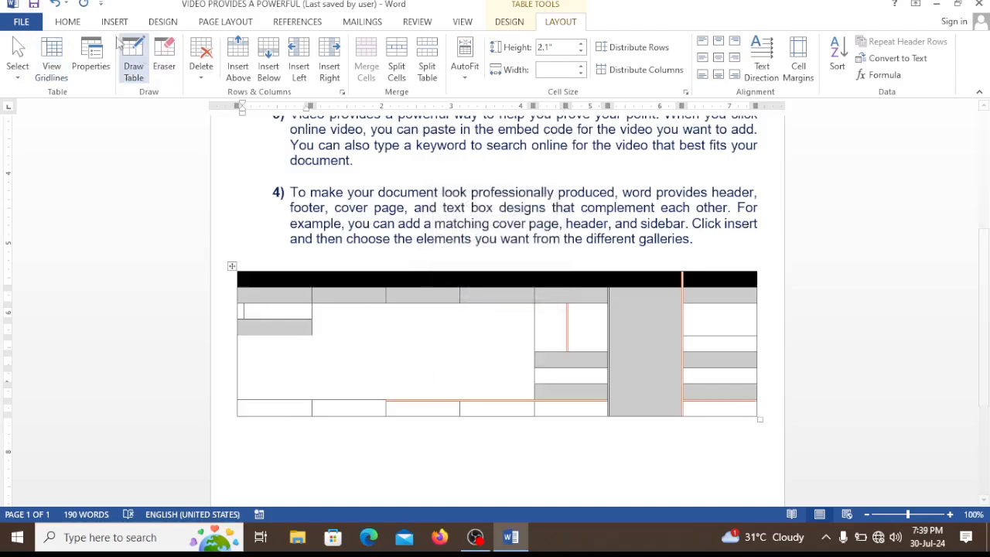
# Undo all the edits and formatting made to the table, keeping only the plain seven-column, ten-row table
pyautogui.click(55, 6)
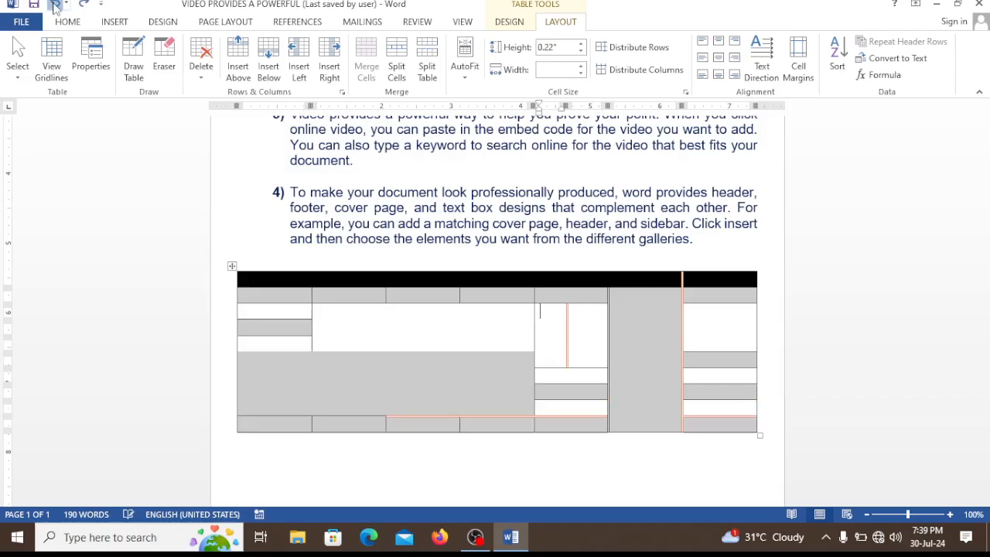
pyautogui.click(55, 5)
pyautogui.click(55, 5)
pyautogui.click(55, 6)
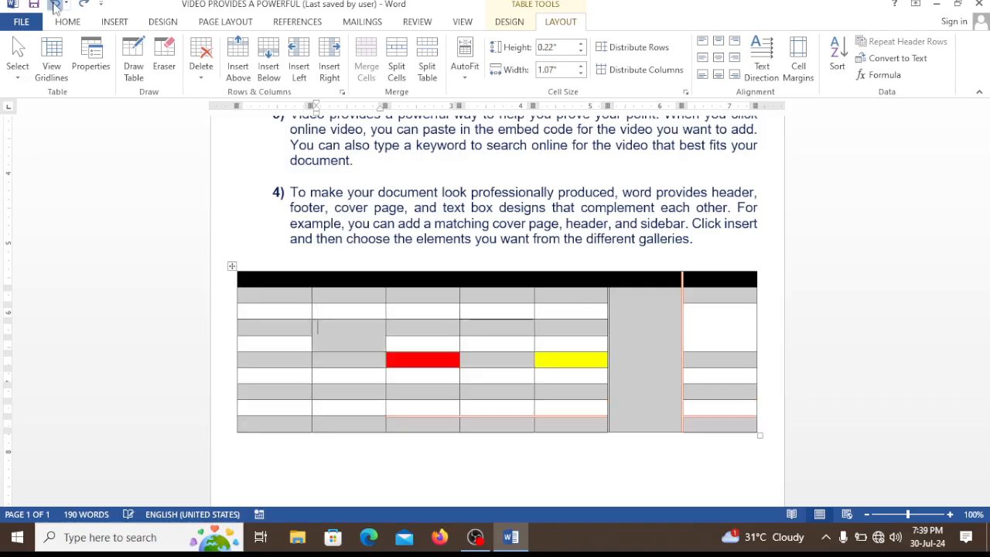
pyautogui.click(55, 5)
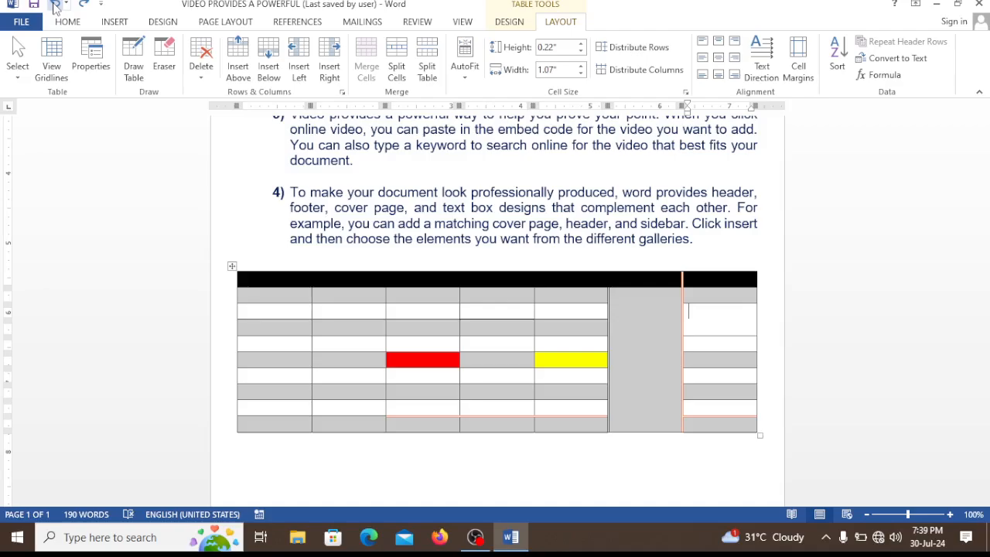
pyautogui.click(55, 5)
pyautogui.click(55, 5)
pyautogui.click(55, 6)
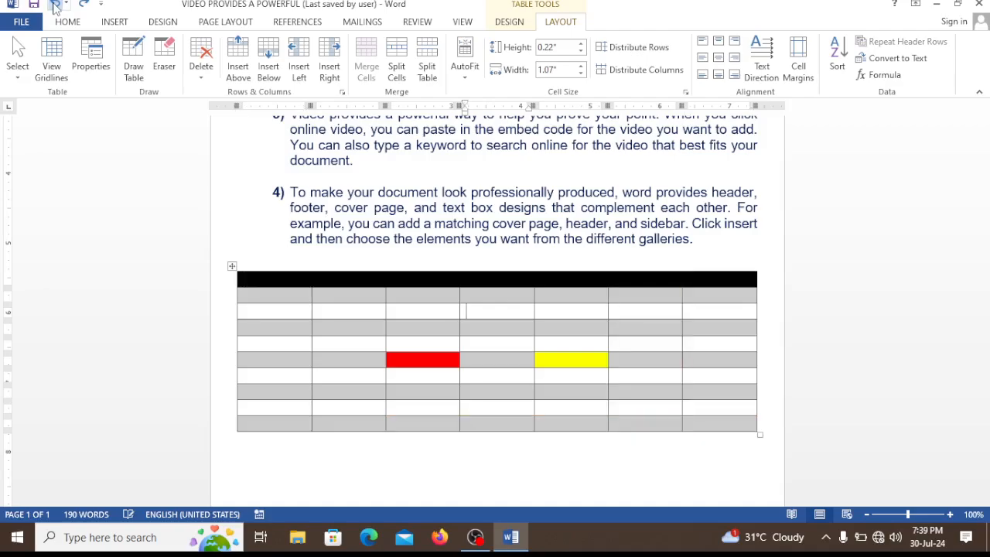
pyautogui.click(55, 5)
pyautogui.click(55, 5)
pyautogui.click(55, 5)
pyautogui.click(55, 5)
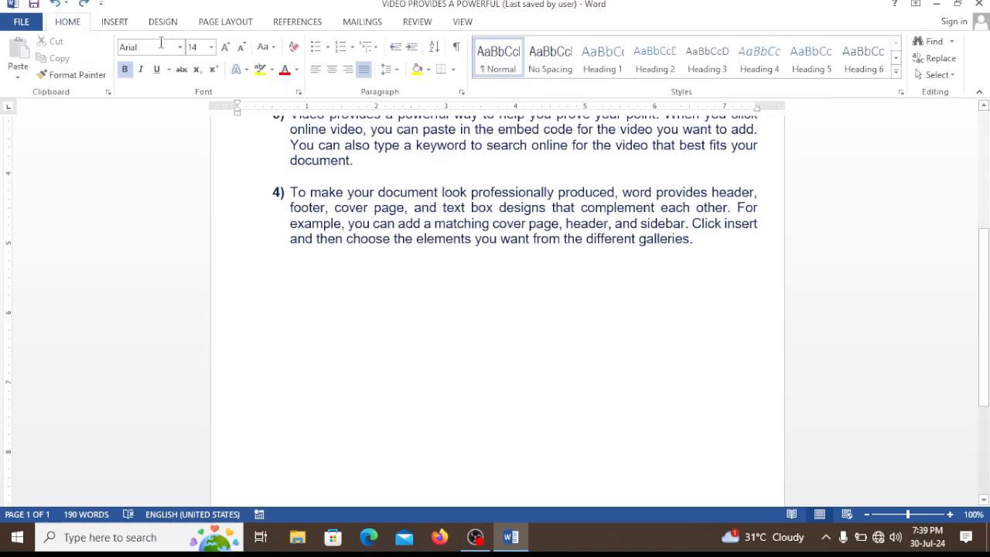
pyautogui.click(83, 4)
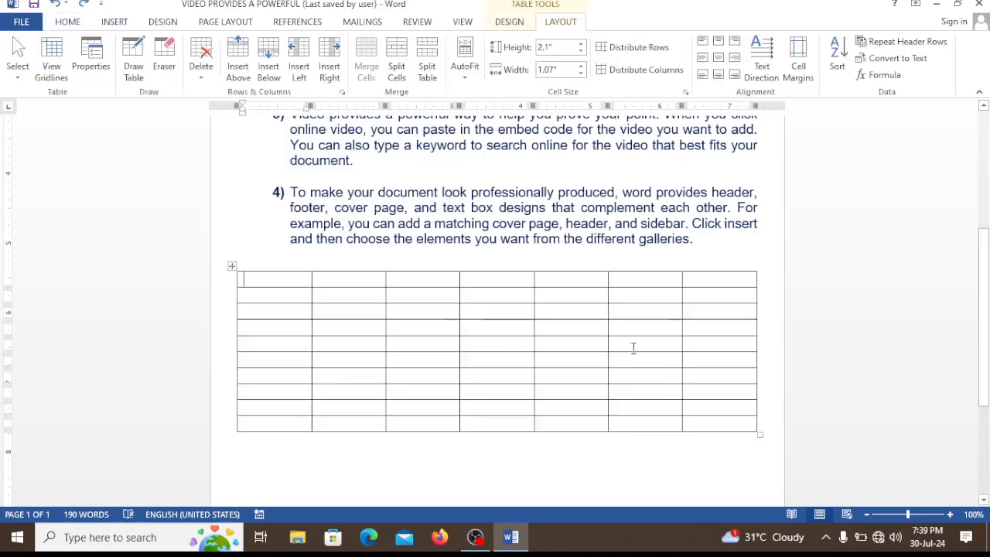
# Compare the table design and layout tools available with the cursor inside and outside the table
pyautogui.click(510, 23)
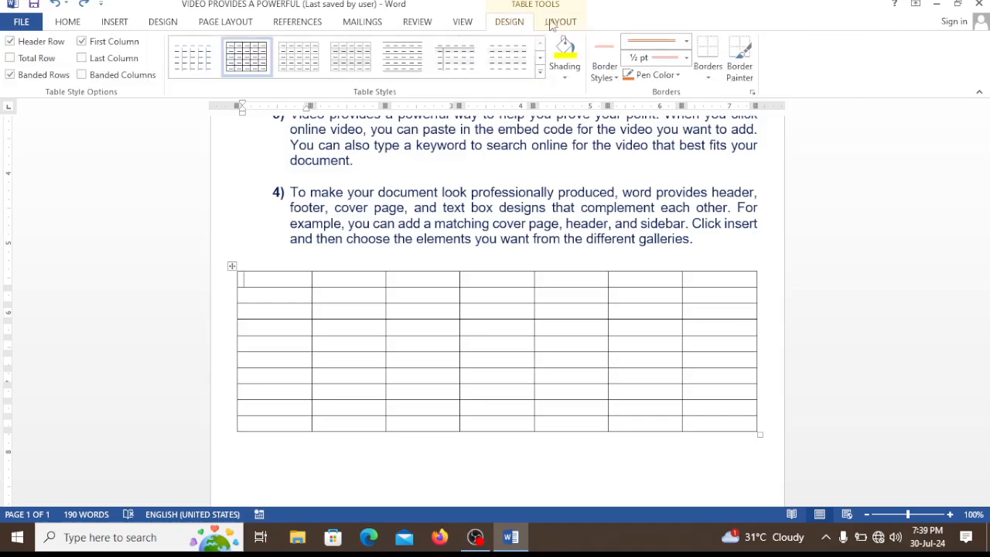
pyautogui.click(548, 22)
pyautogui.click(479, 457)
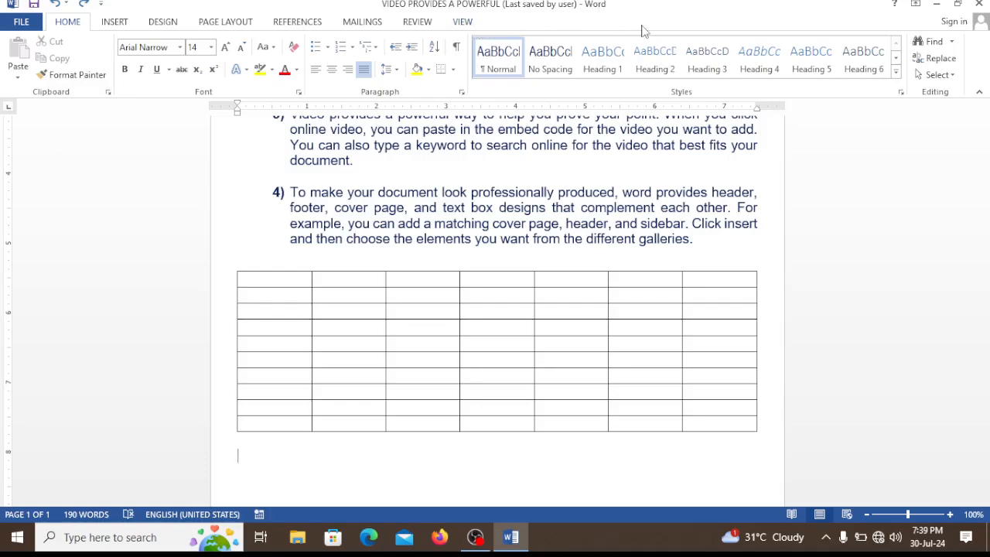
pyautogui.click(496, 361)
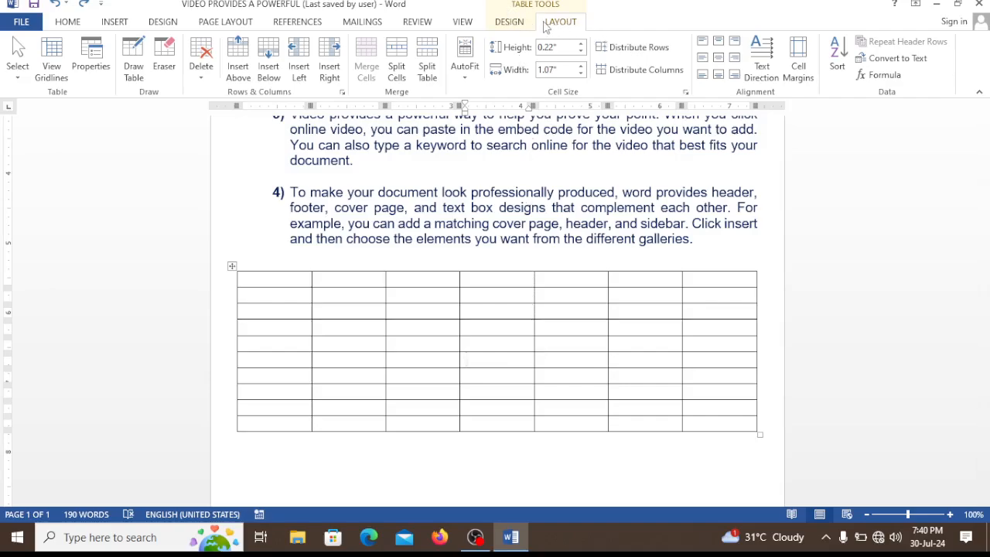
pyautogui.click(507, 23)
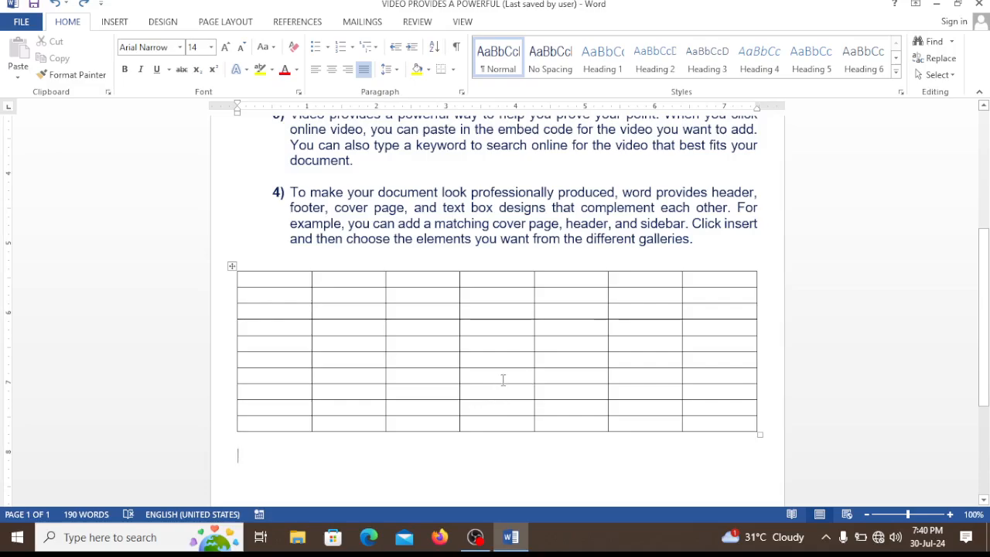
pyautogui.click(493, 379)
pyautogui.click(559, 21)
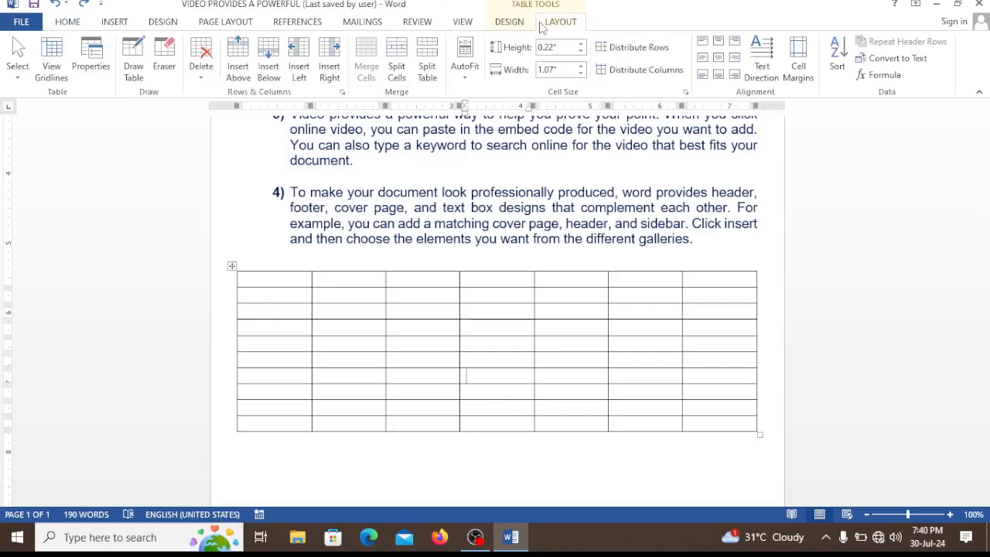
pyautogui.click(511, 22)
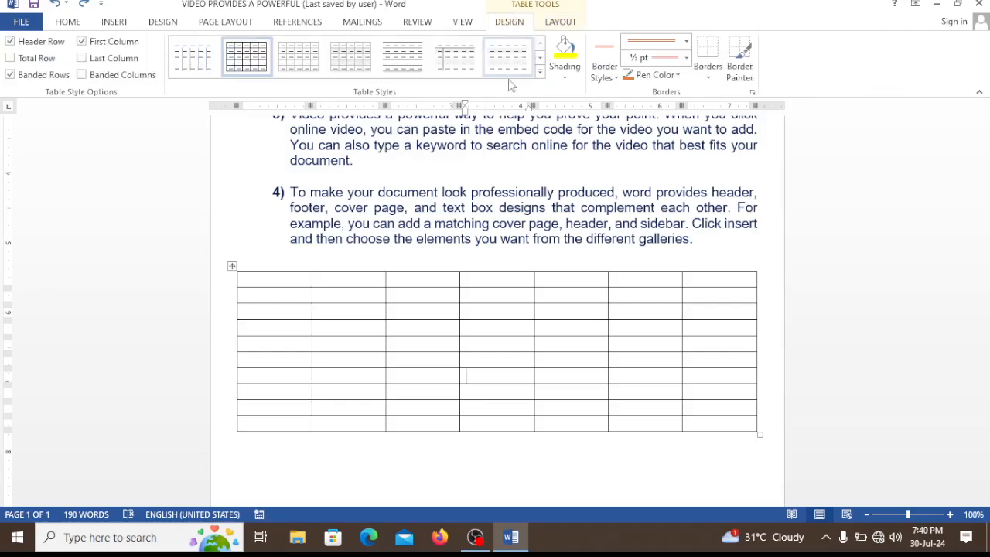
pyautogui.click(559, 22)
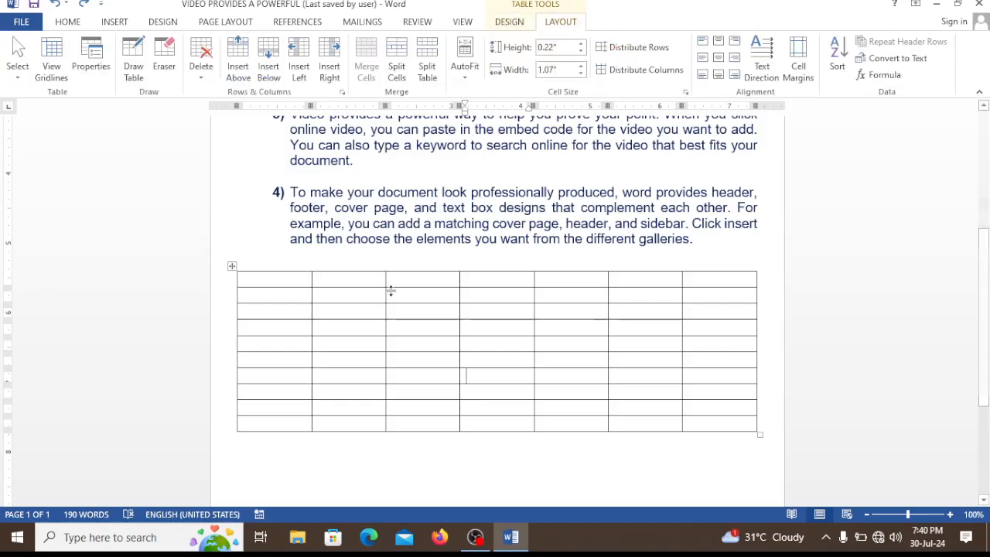
# Fill the first five header cells of the table with Name, Class, Roll, Age and Mobile
pyautogui.click(279, 279)
pyautogui.write('name')
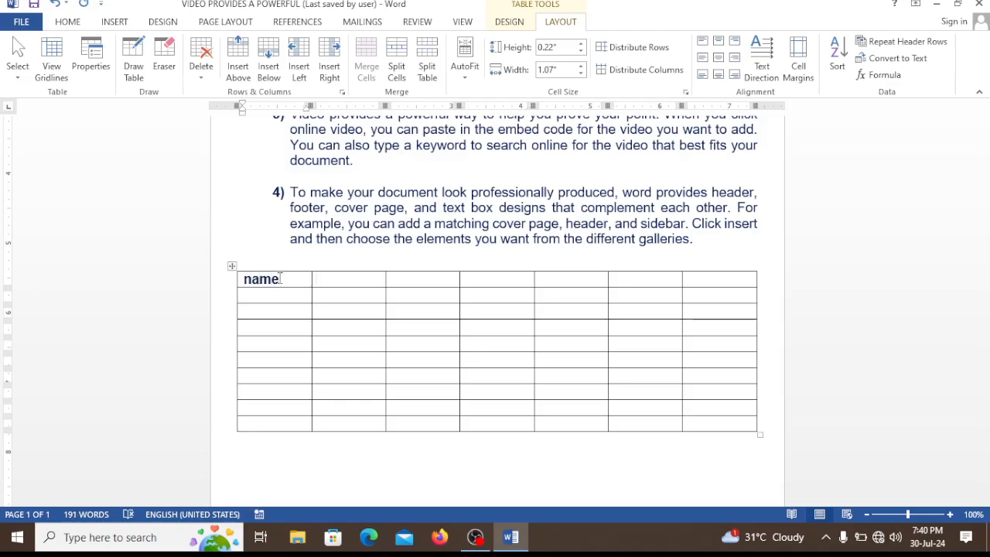
pyautogui.press('Tab')
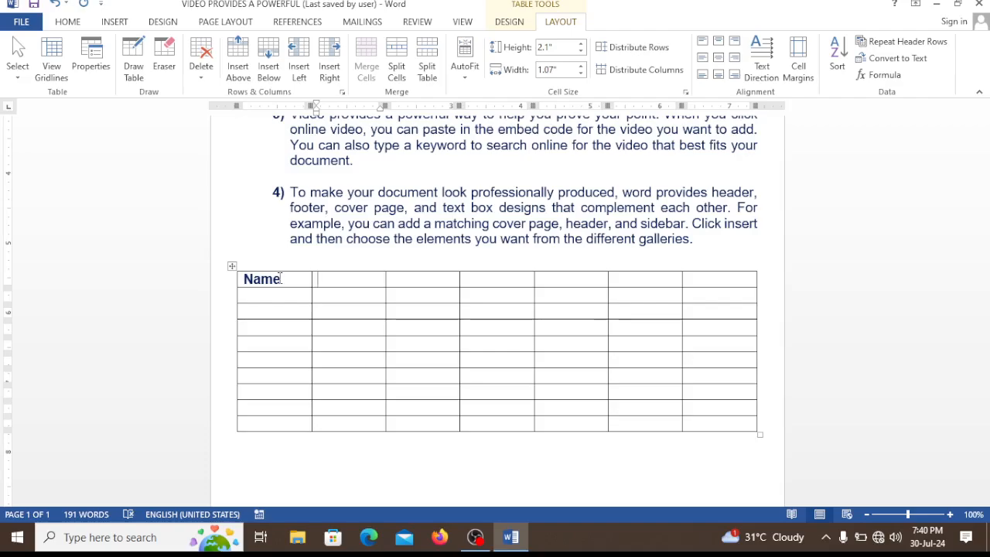
pyautogui.press('Tab')
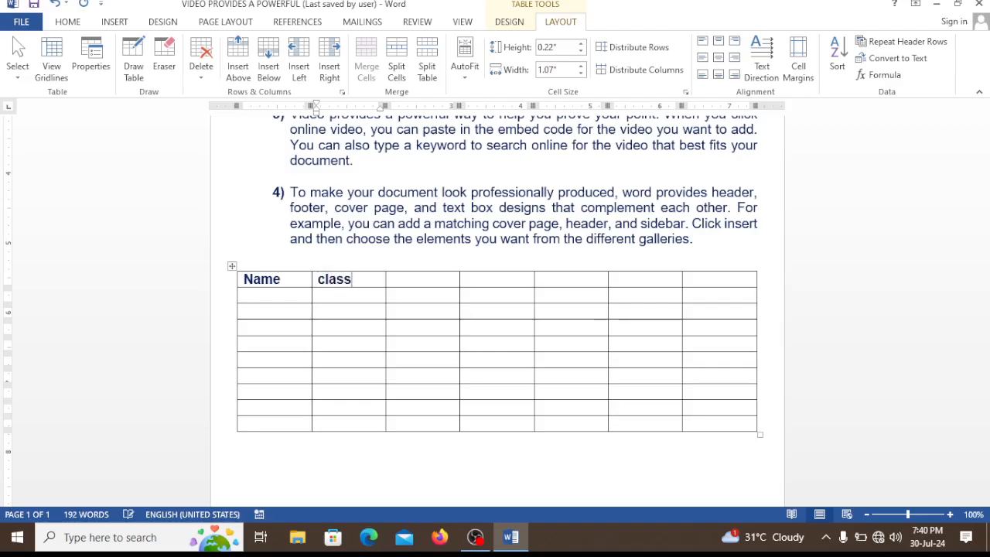
pyautogui.press('Tab')
pyautogui.write('roll')
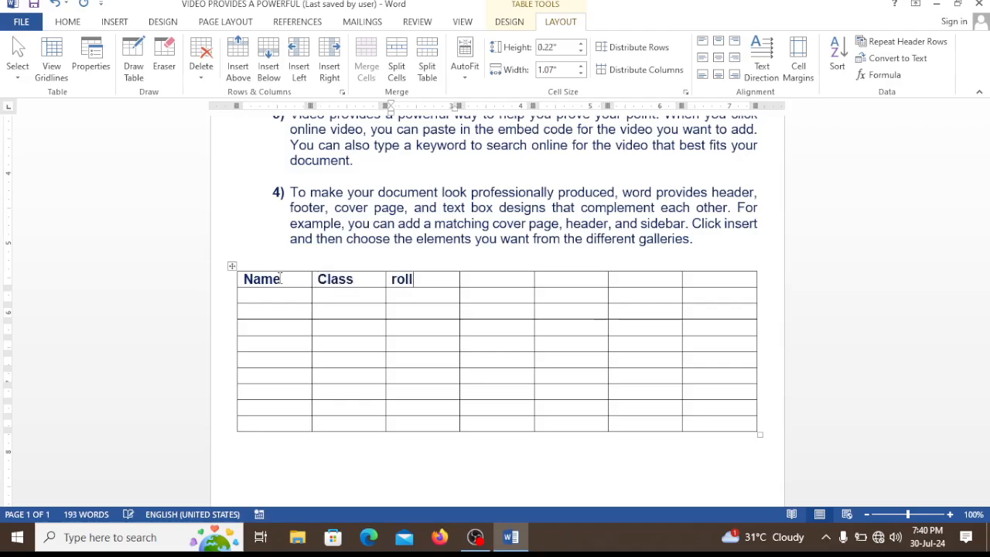
pyautogui.press('Tab')
pyautogui.write('a')
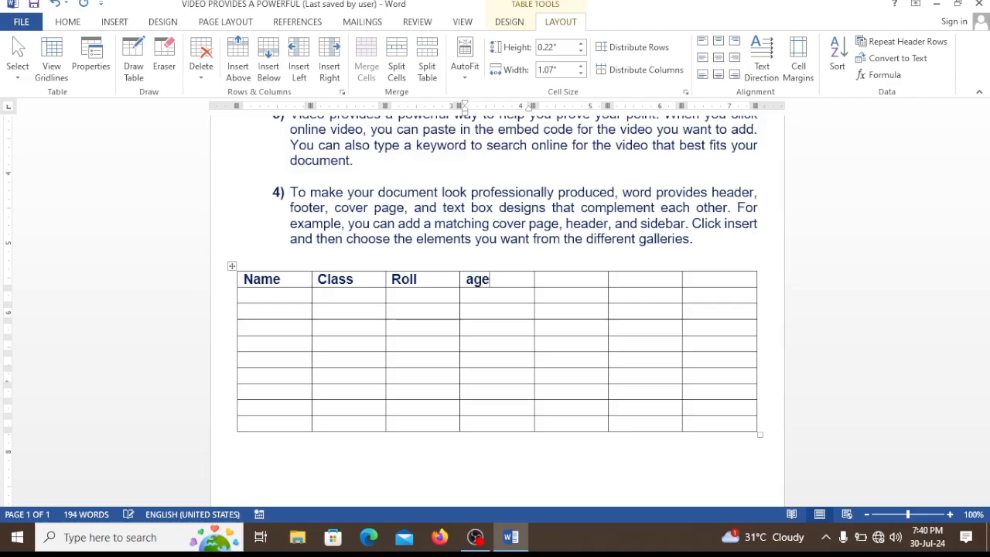
pyautogui.write('ge')
pyautogui.press('Tab')
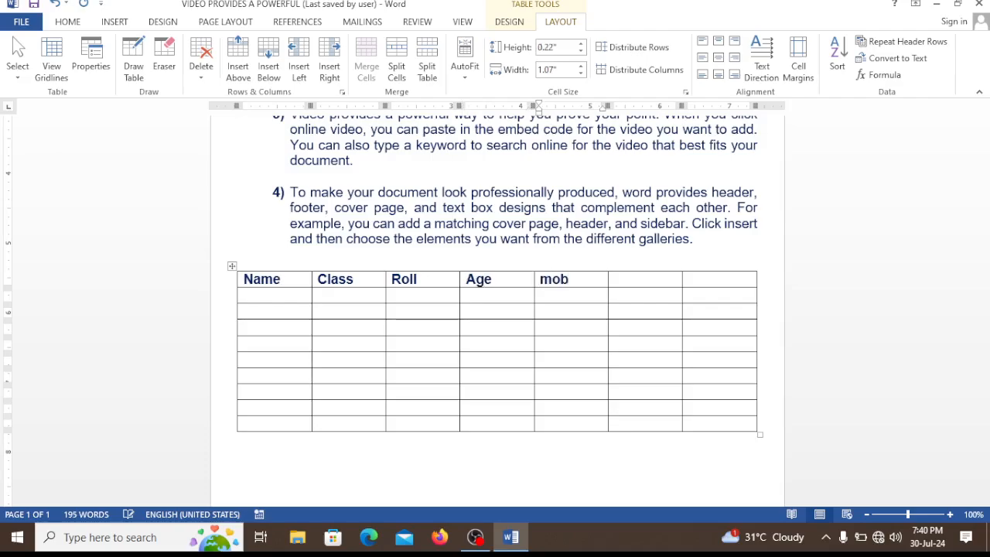
pyautogui.press('Tab')
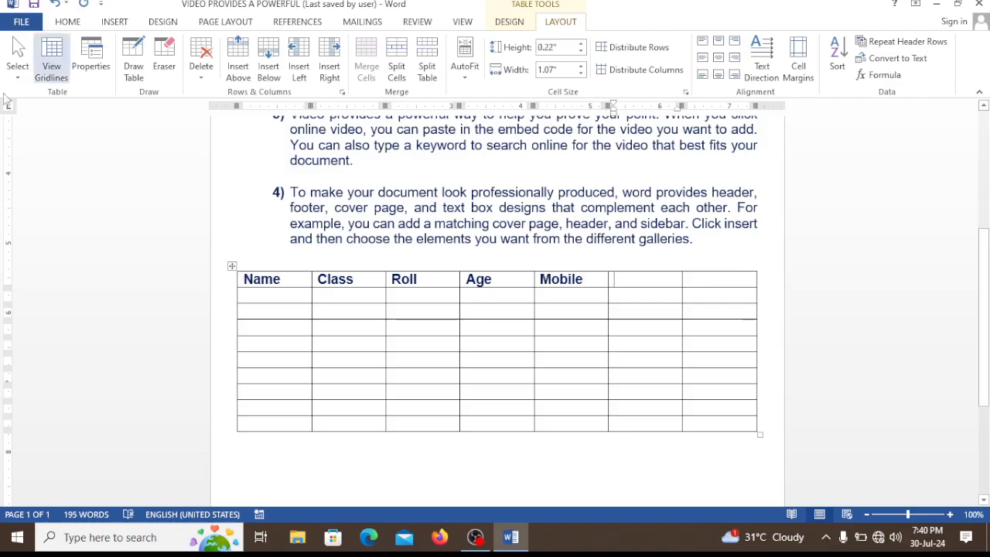
# Undo the header entries and the insertion of the seven-column table
pyautogui.click(54, 4)
pyautogui.click(54, 4)
pyautogui.click(54, 4)
pyautogui.click(54, 4)
pyautogui.click(54, 4)
pyautogui.click(54, 4)
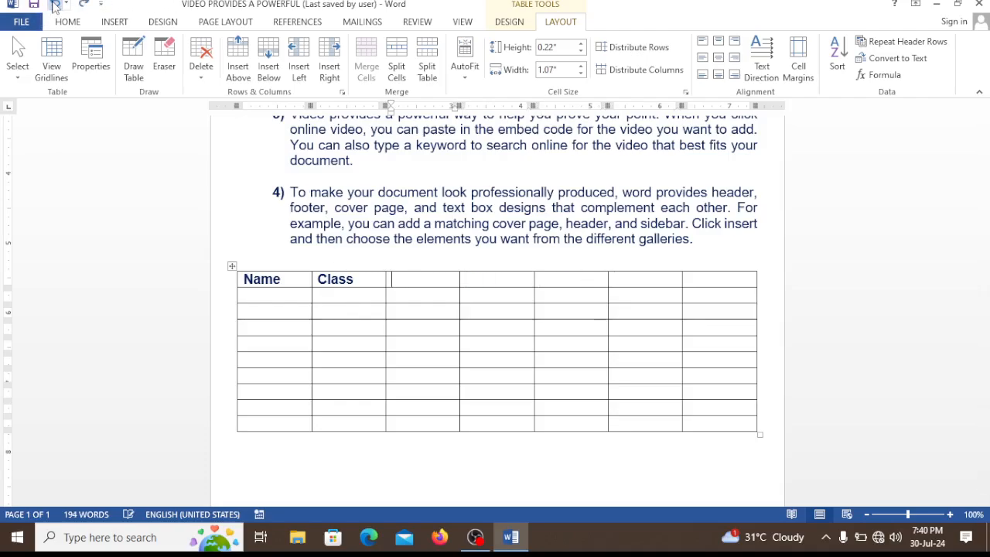
pyautogui.click(54, 4)
pyautogui.click(54, 4)
pyautogui.click(54, 4)
pyautogui.click(54, 4)
pyautogui.click(54, 4)
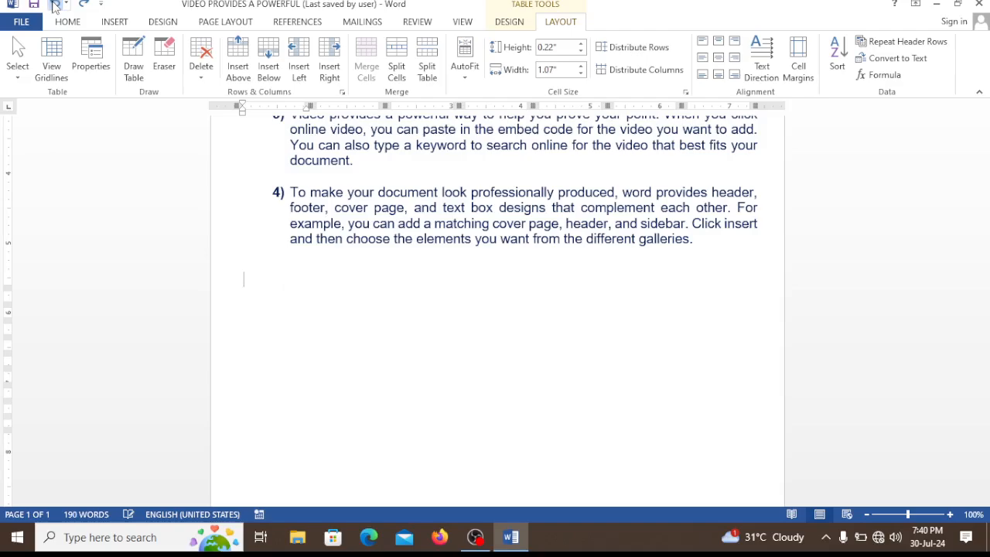
# Insert a new table with 5 columns and 2 rows at fixed automatic column width below paragraph 4
pyautogui.click(116, 22)
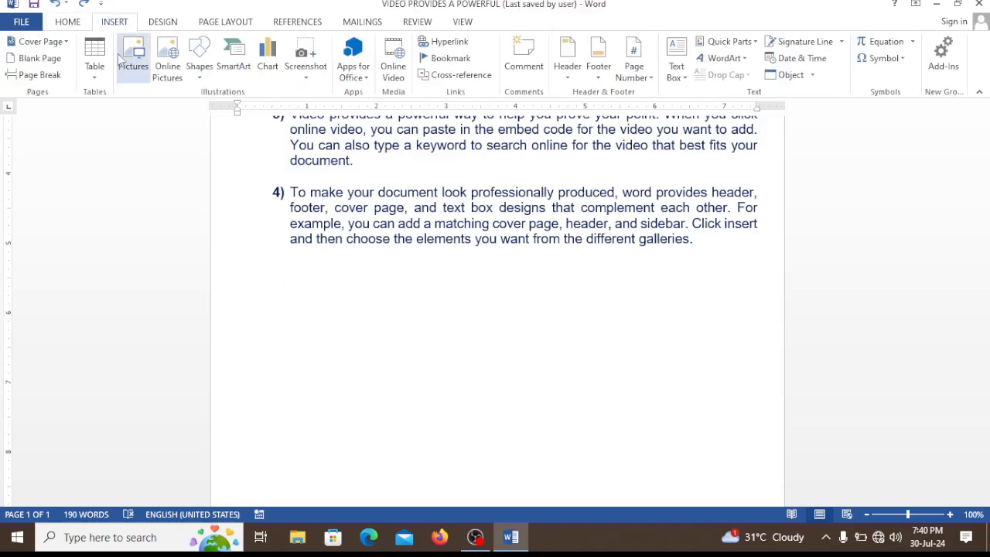
pyautogui.click(95, 66)
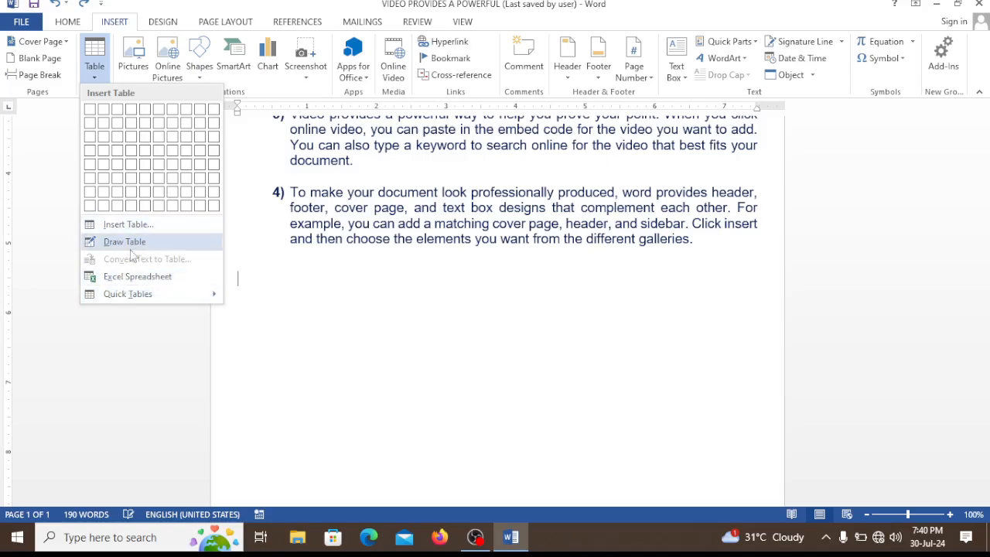
pyautogui.click(133, 230)
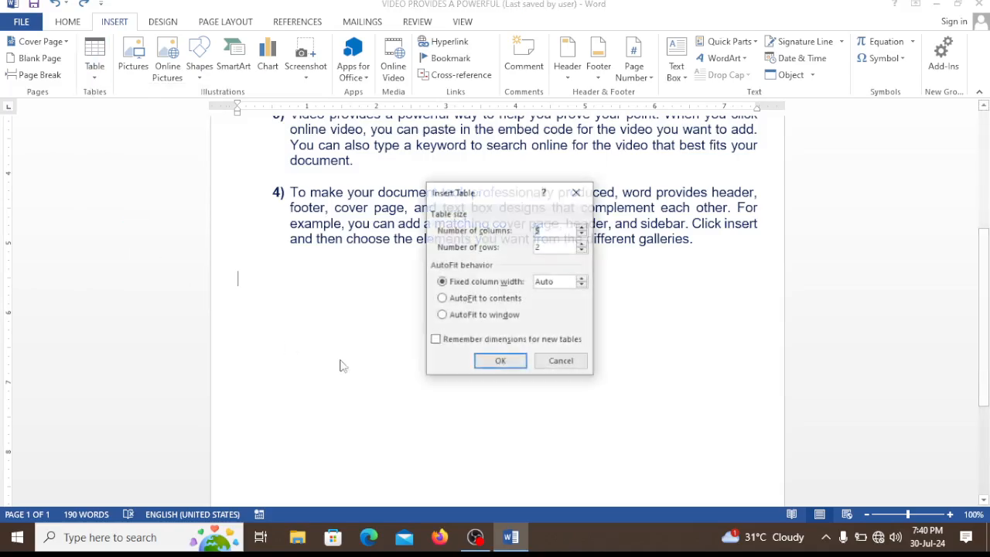
pyautogui.click(516, 371)
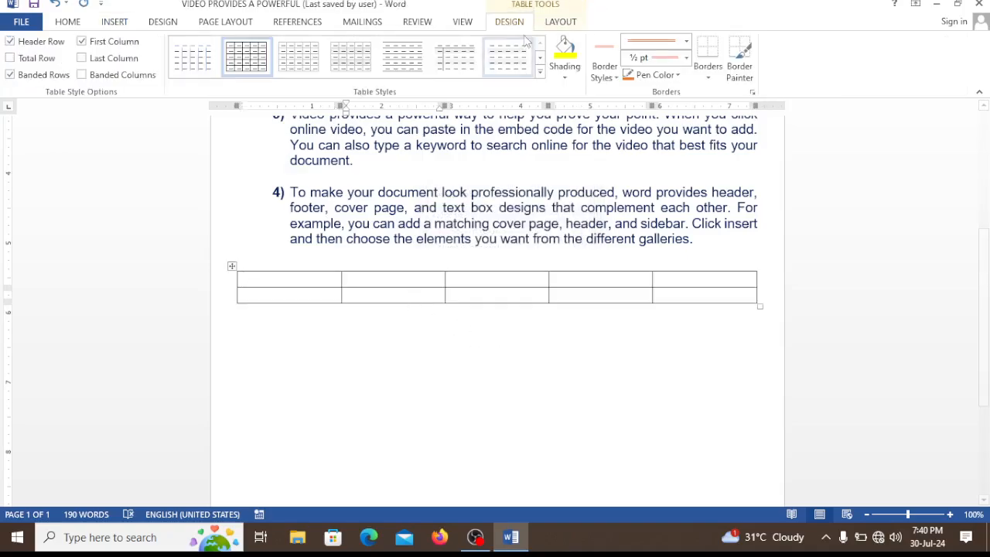
pyautogui.click(562, 26)
pyautogui.click(524, 27)
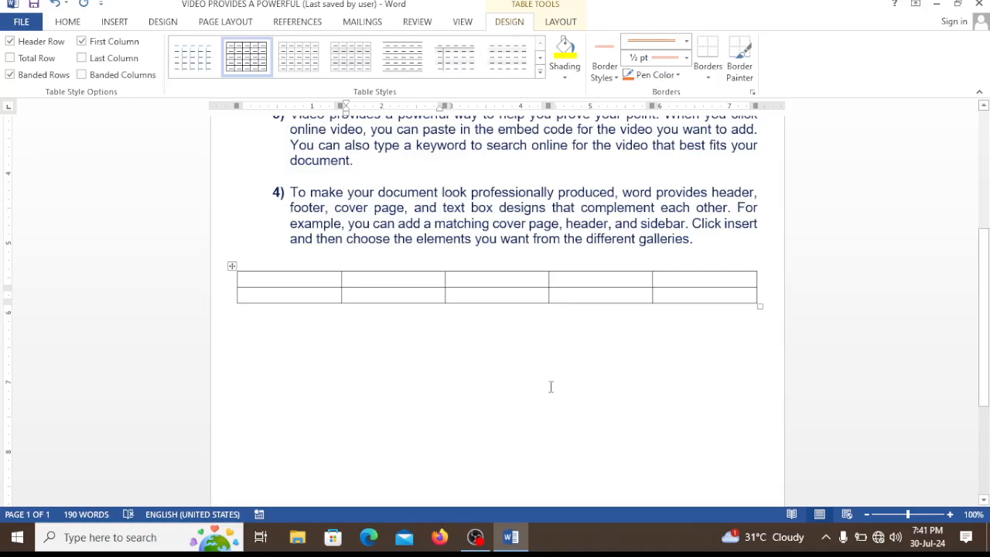
pyautogui.click(550, 350)
# Try inserting the "click" picture from the desktop folder below the table, and undo the insertion
pyautogui.click(114, 22)
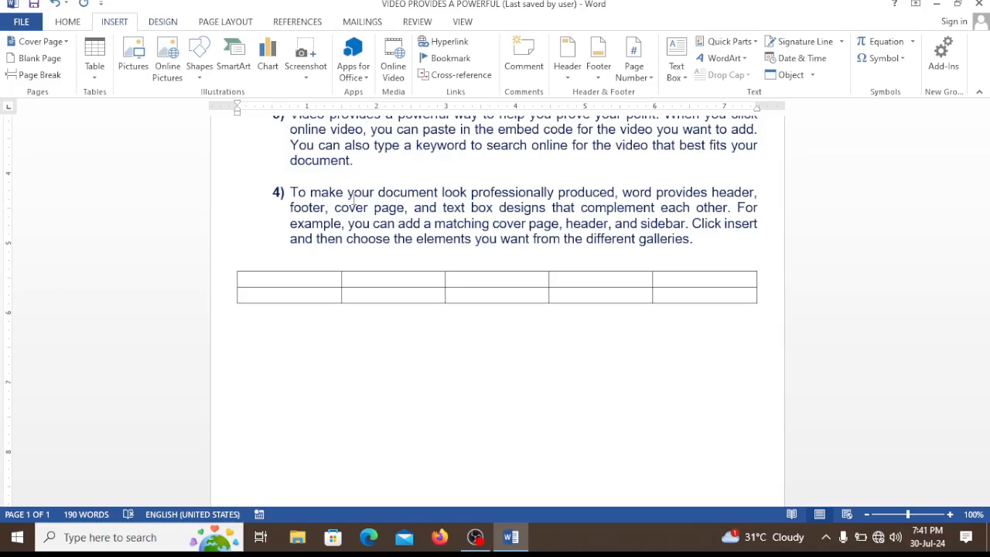
pyautogui.scroll(5, 382, 303)
pyautogui.scroll(1, 382, 302)
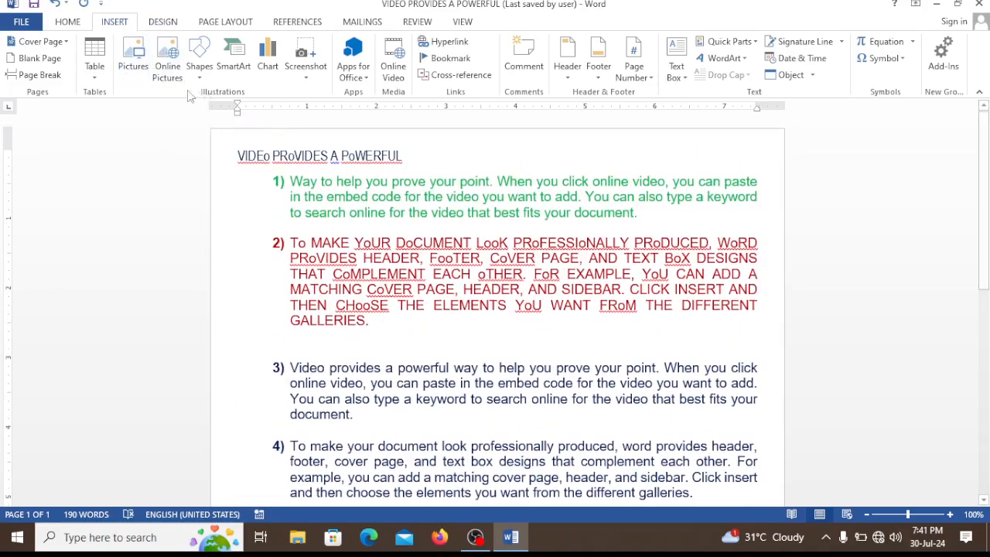
pyautogui.click(138, 68)
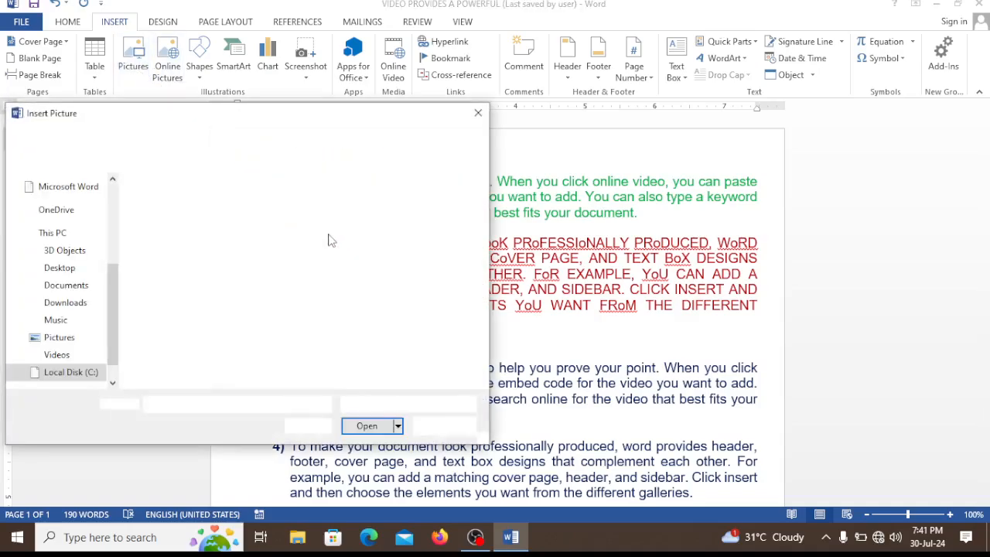
pyautogui.click(70, 271)
pyautogui.doubleClick(162, 238)
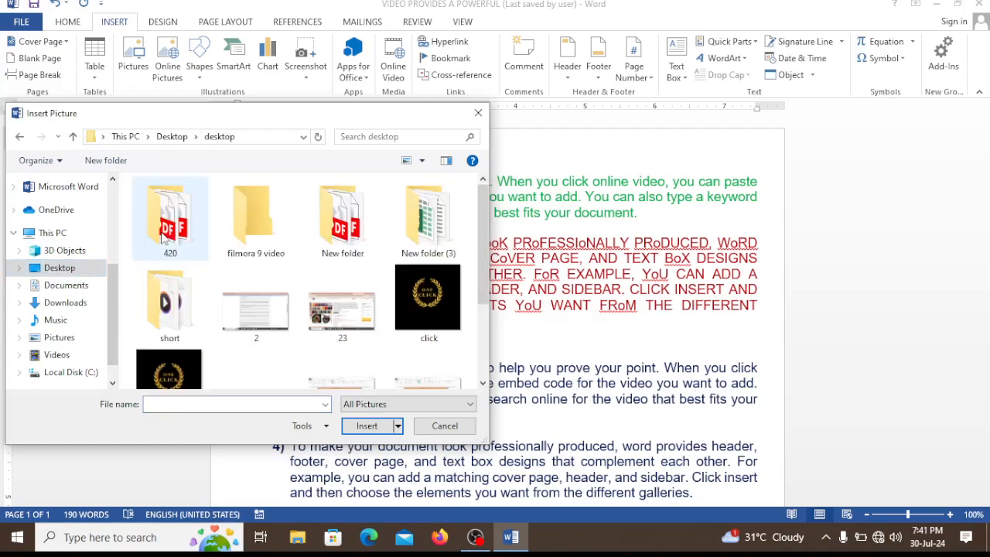
pyautogui.scroll(-3, 431, 328)
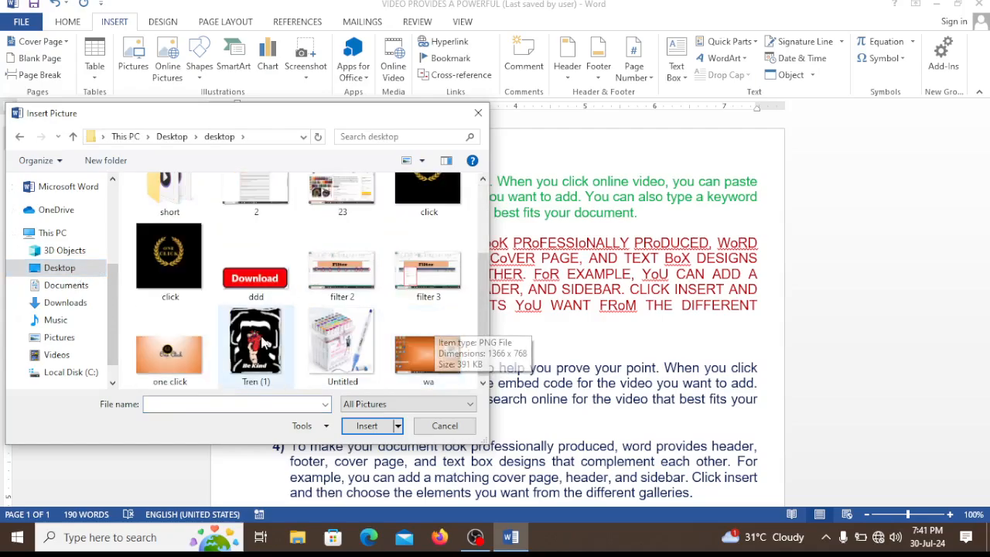
pyautogui.scroll(3, 431, 327)
pyautogui.scroll(-2, 425, 301)
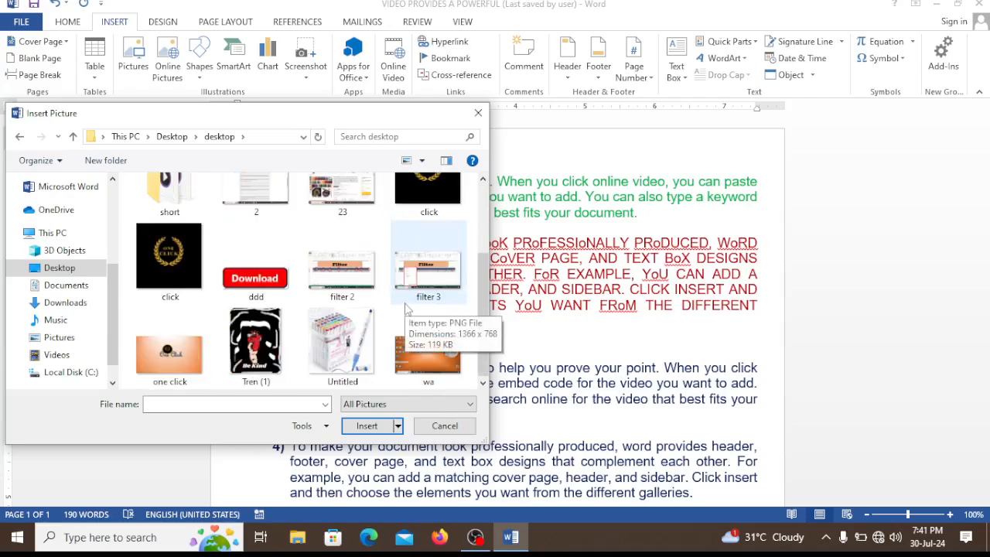
pyautogui.scroll(1, 410, 308)
pyautogui.scroll(-1, 410, 308)
pyautogui.scroll(2, 406, 310)
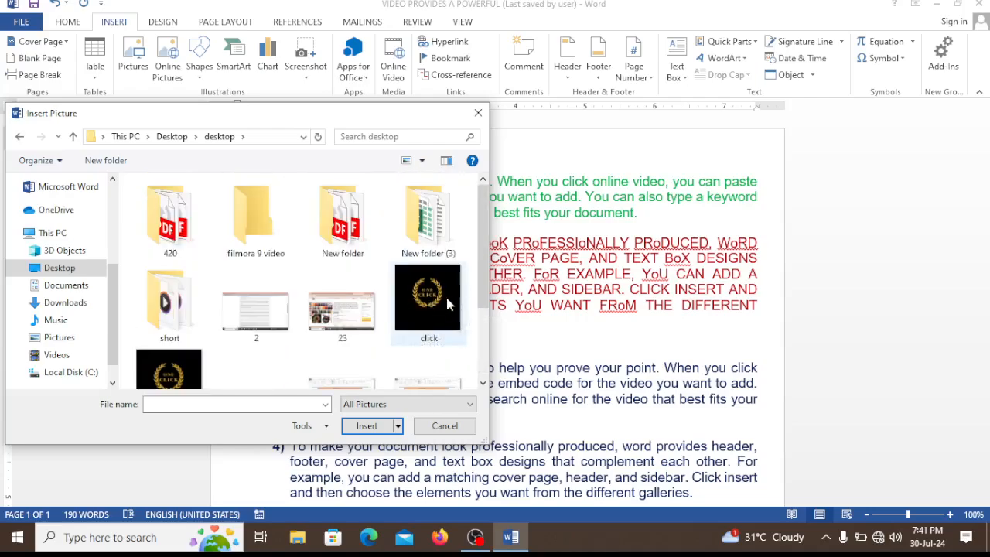
pyautogui.click(431, 307)
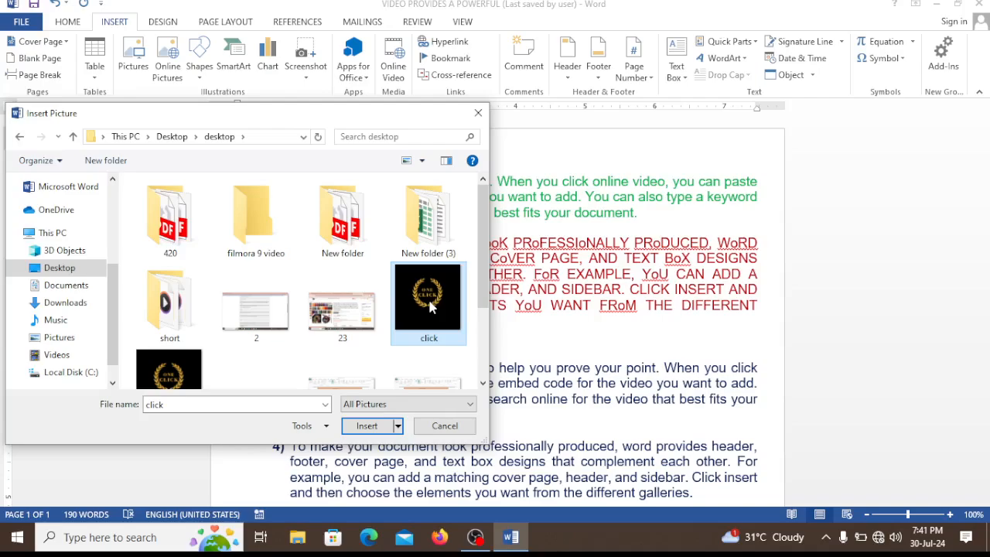
pyautogui.click(366, 426)
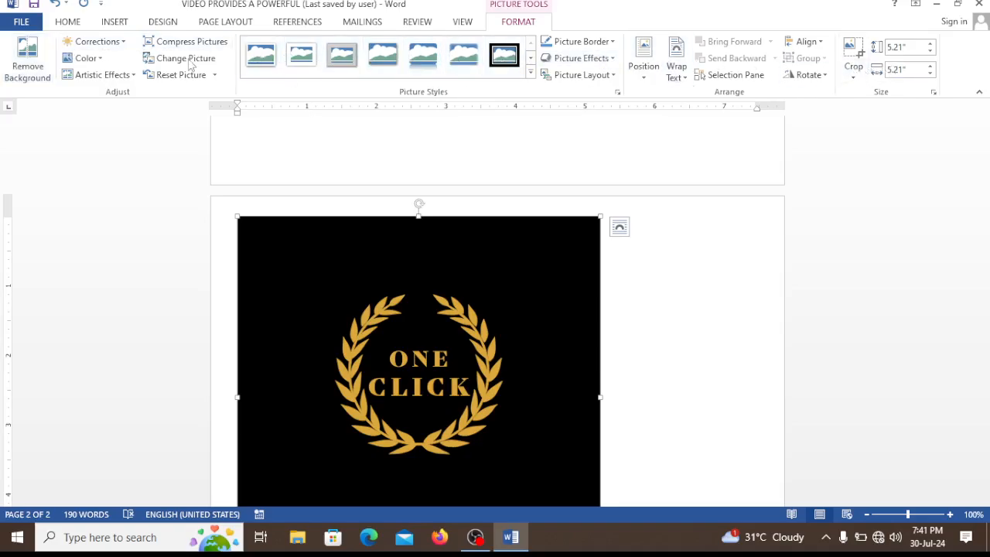
pyautogui.click(56, 5)
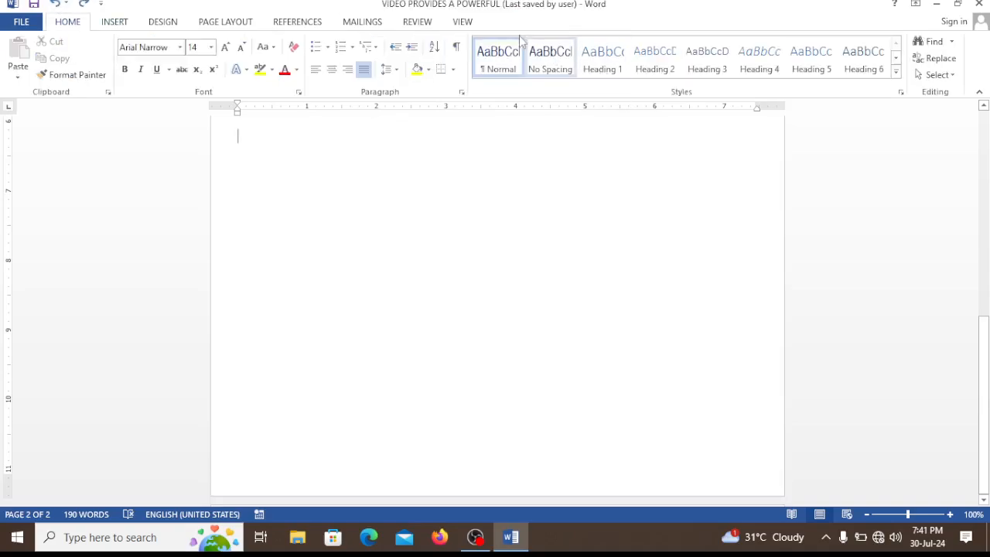
# Add a blank unnumbered line directly below paragraph 1
pyautogui.scroll(15, 519, 353)
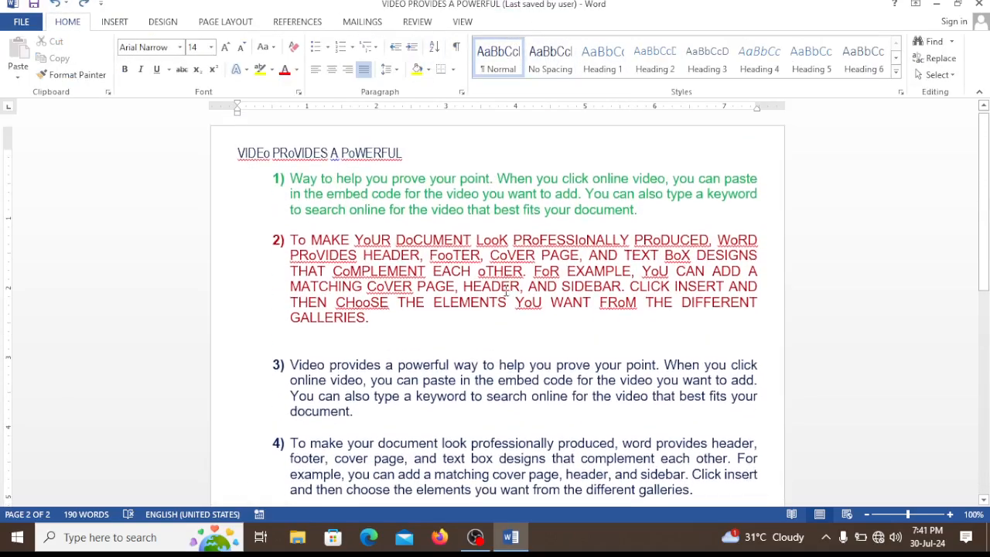
pyautogui.click(665, 210)
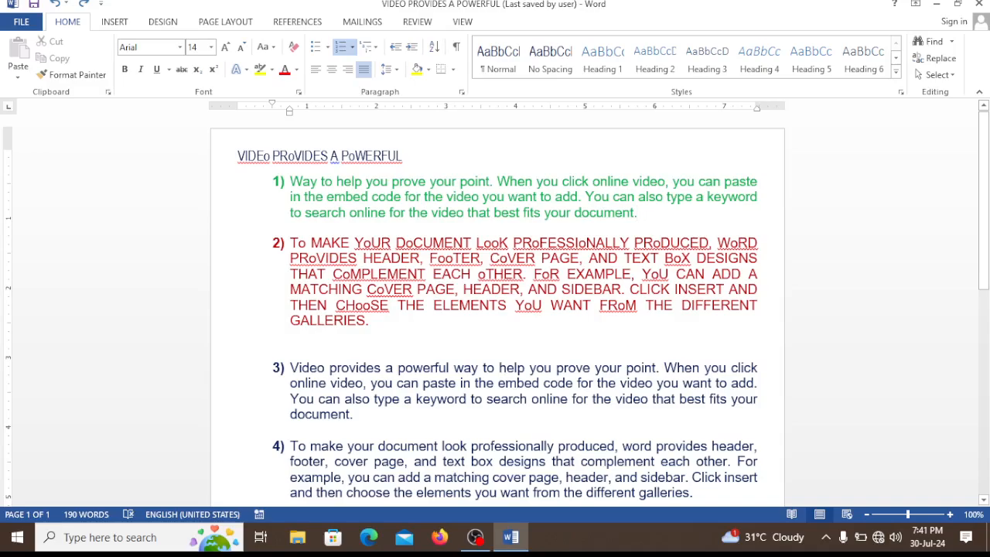
pyautogui.press('Return')
pyautogui.press('Return')
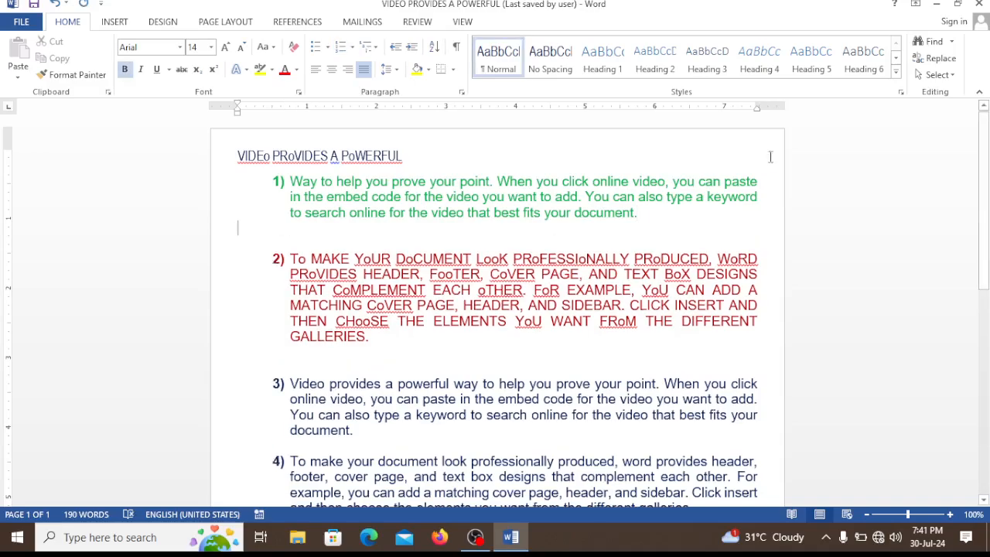
# Insert the "click" picture from the desktop folder on the blank line below paragraph 1
pyautogui.click(124, 23)
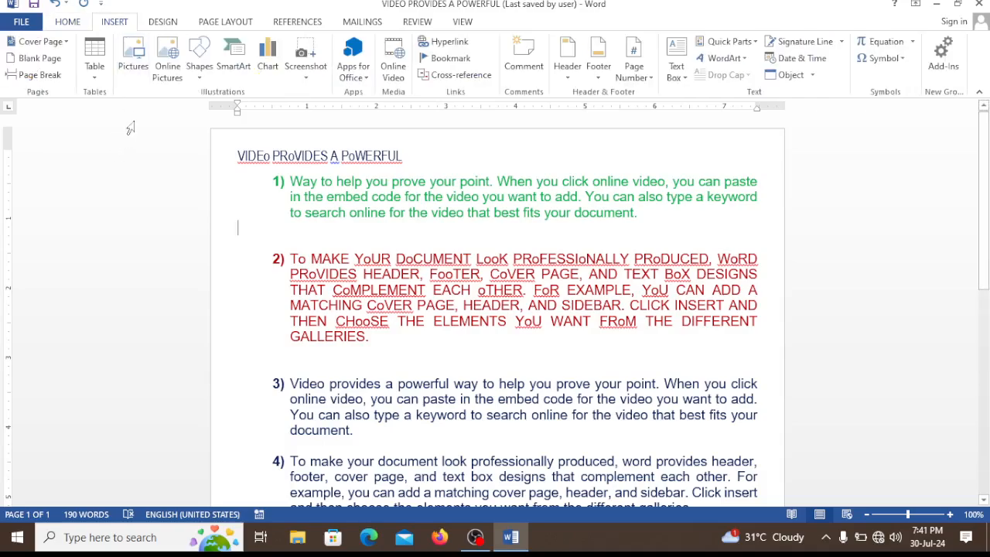
pyautogui.click(131, 69)
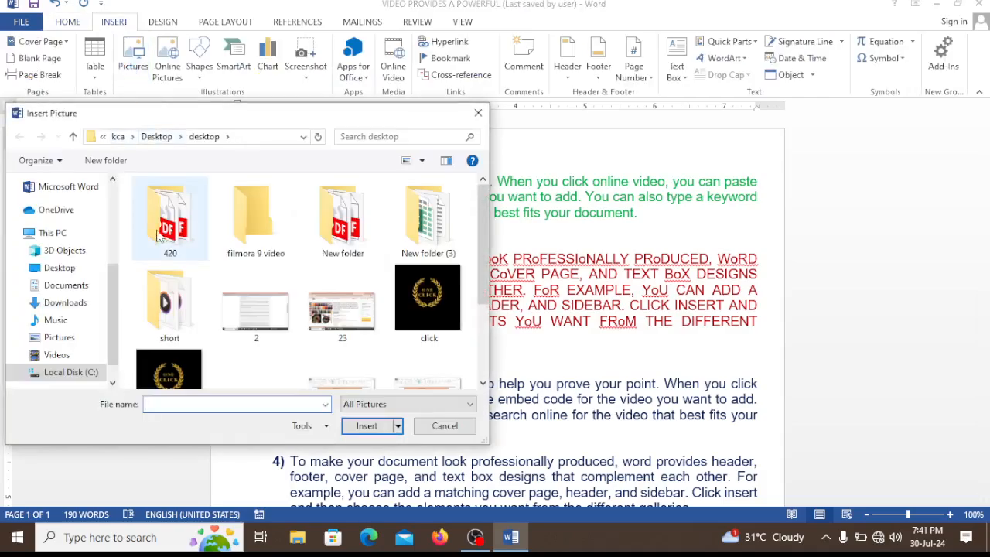
pyautogui.click(431, 307)
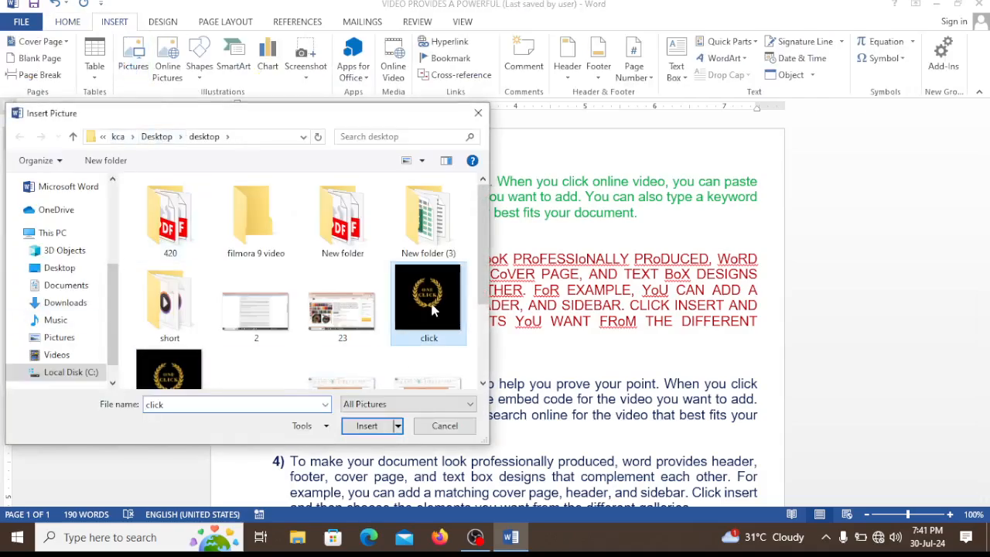
pyautogui.click(369, 425)
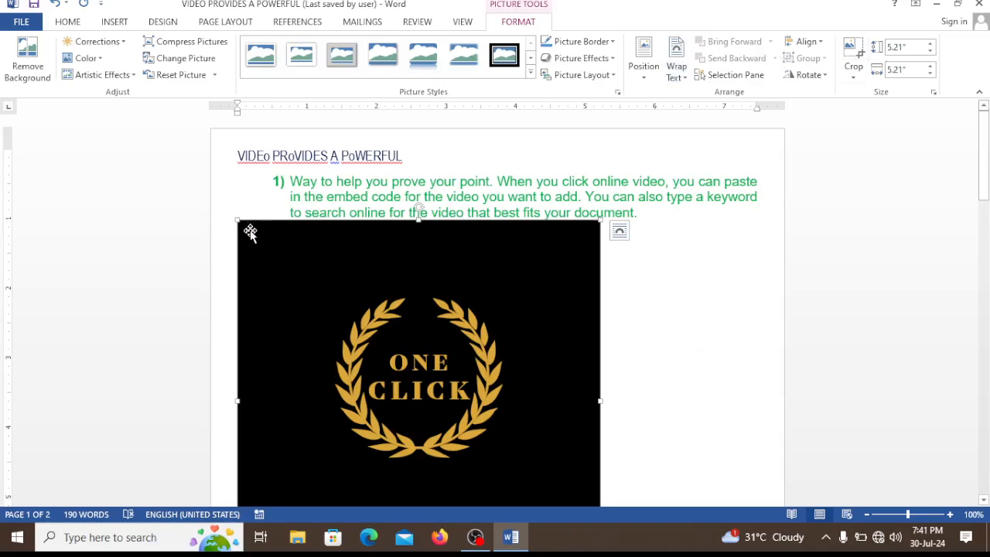
# Shrink the inserted picture proportionally to about 2.71 inches square and deselect it
pyautogui.moveTo(238, 222); pyautogui.dragTo(291, 268)
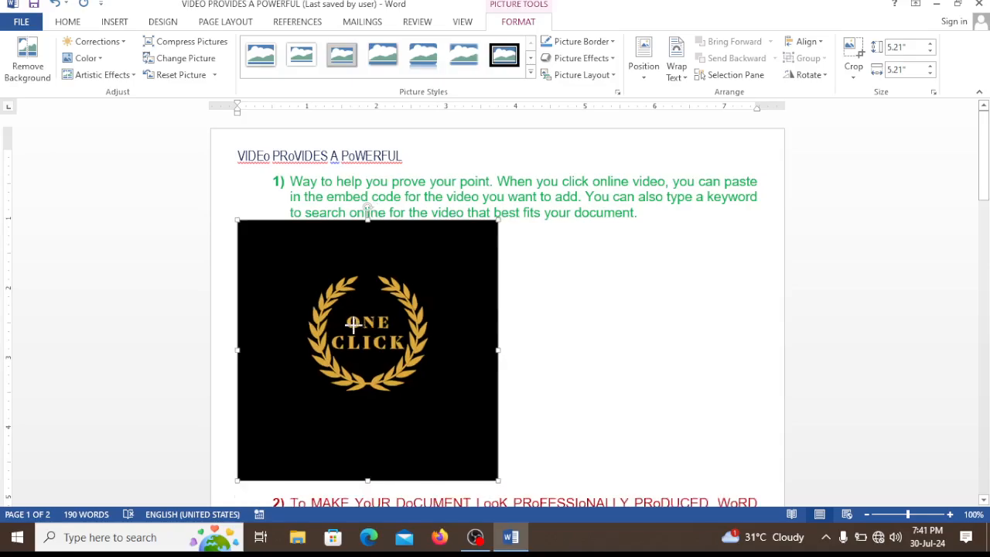
pyautogui.moveTo(240, 222); pyautogui.dragTo(300, 287)
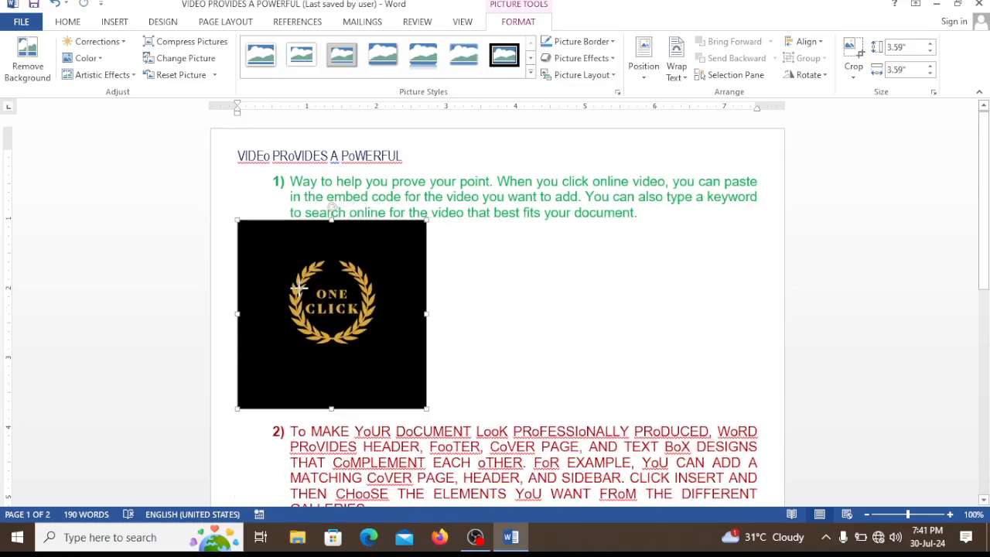
pyautogui.click(510, 330)
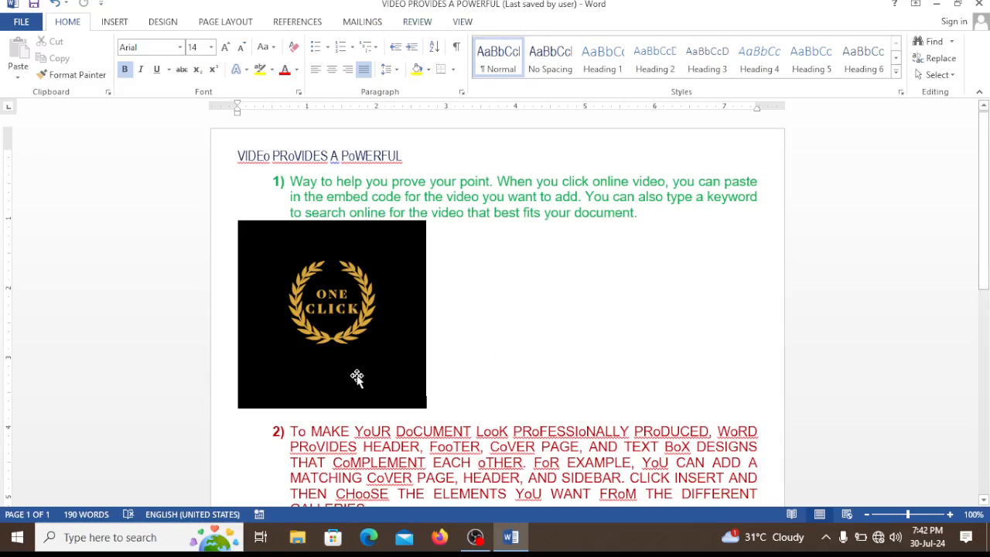
# Set the picture's text wrapping to Behind Text and move the picture over paragraphs 3 and 4
pyautogui.click(365, 323)
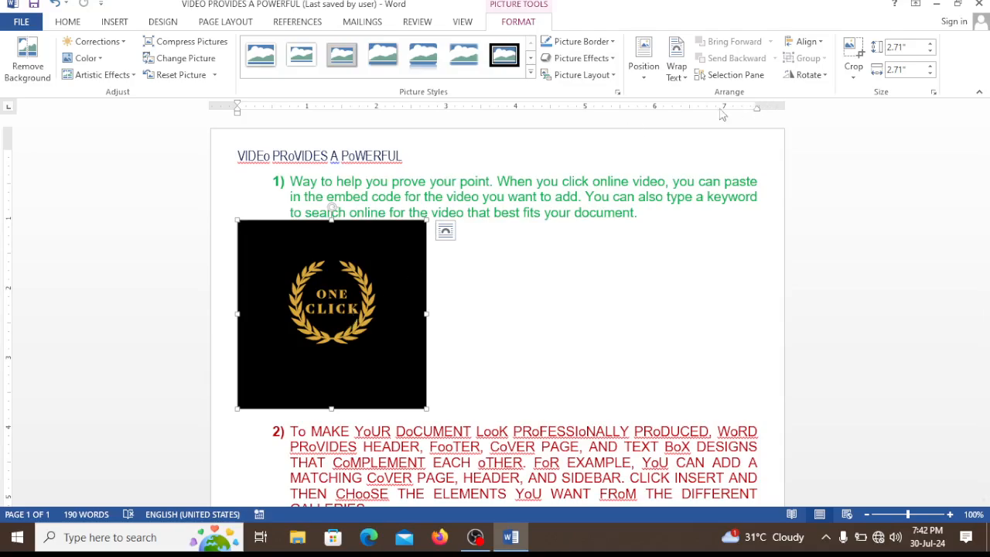
pyautogui.click(677, 72)
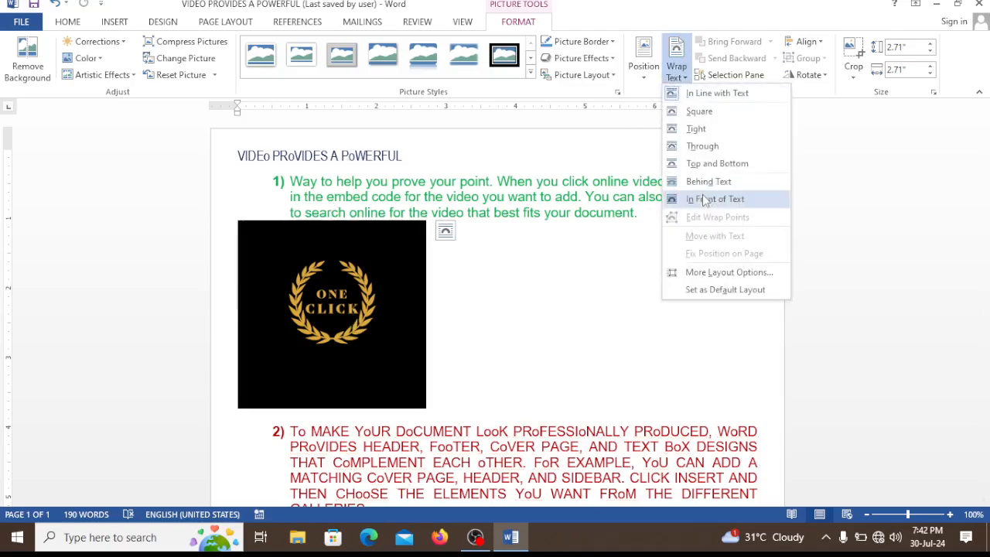
pyautogui.click(709, 181)
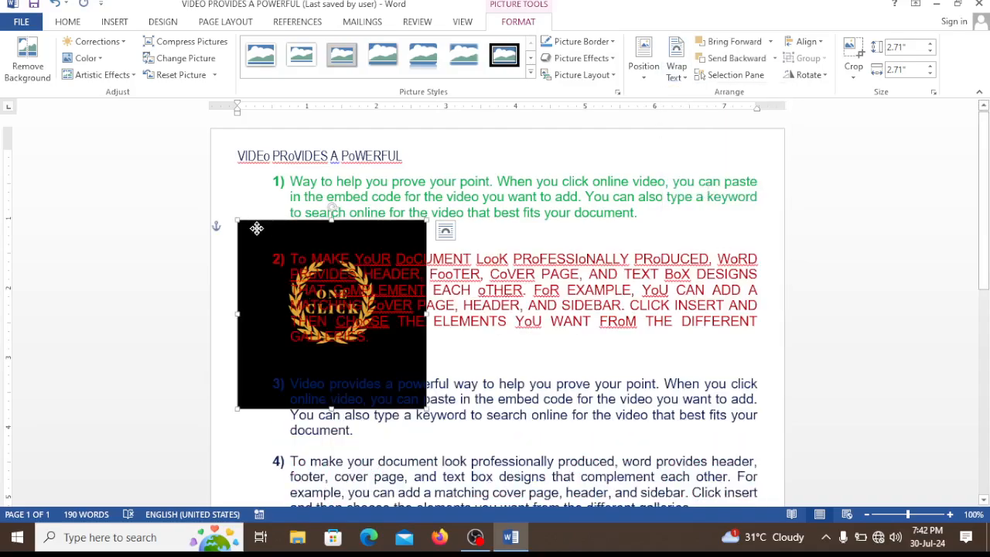
pyautogui.moveTo(256, 228); pyautogui.dragTo(481, 281)
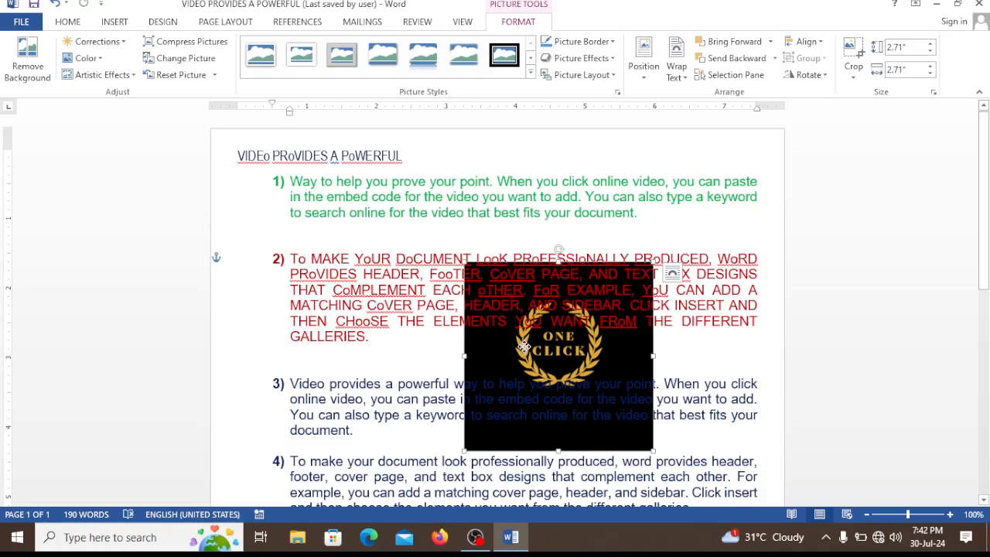
pyautogui.moveTo(523, 348); pyautogui.dragTo(512, 406)
# Add blank unnumbered lines after paragraph 2 until paragraph 3 starts below the picture
pyautogui.scroll(-3, 361, 286)
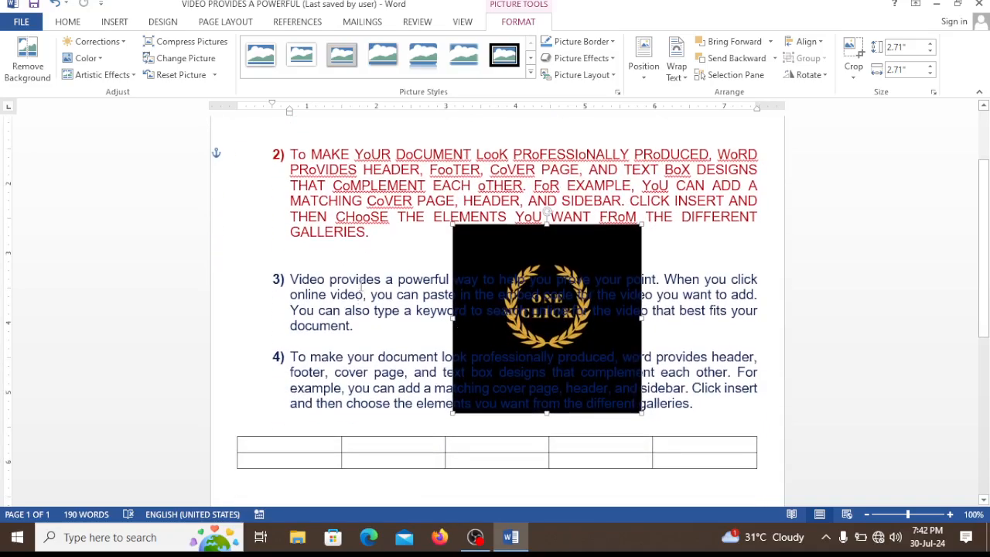
pyautogui.click(389, 235)
pyautogui.press('Return')
pyautogui.press('Return')
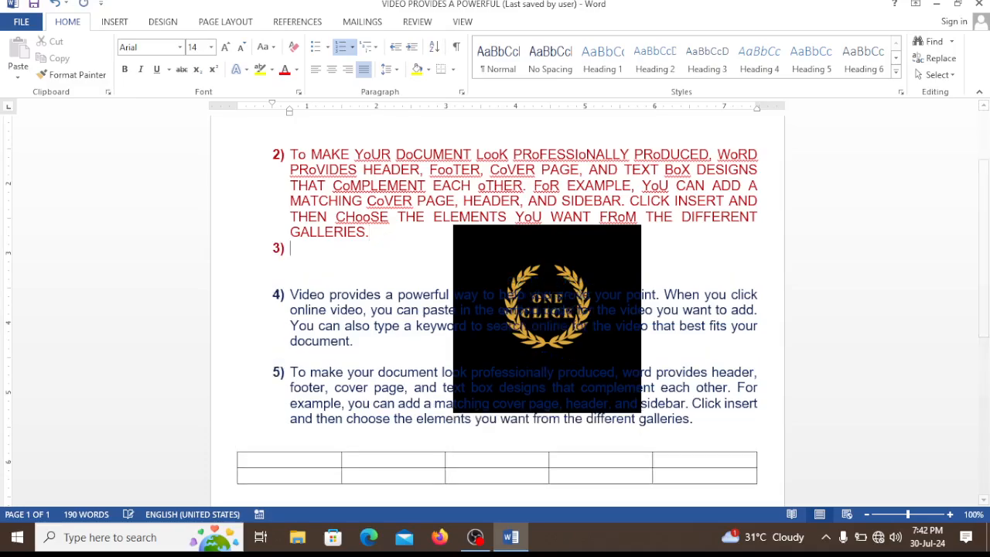
pyautogui.press('Return')
pyautogui.press('Return')
pyautogui.press('Return')
pyautogui.press('Return')
pyautogui.press('Return')
pyautogui.press('Return')
pyautogui.press('Return')
pyautogui.press('Return')
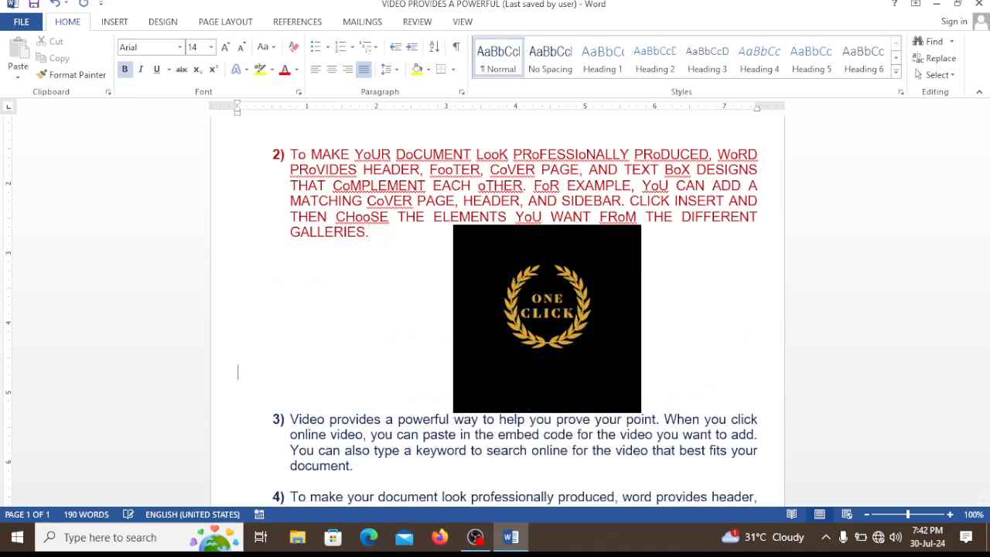
# Shrink the picture from its upper-left corner to about 2.12 inches square
pyautogui.click(379, 238)
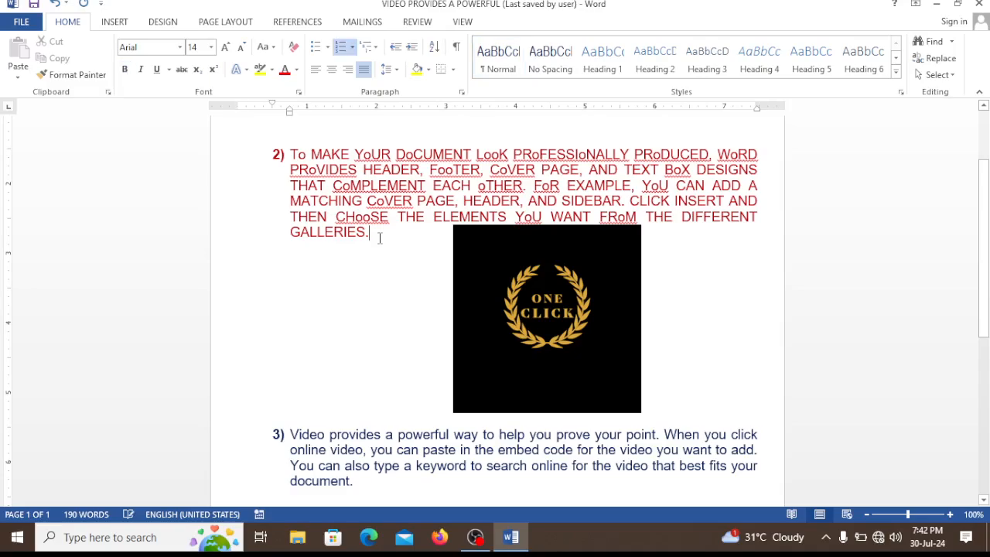
pyautogui.click(462, 243)
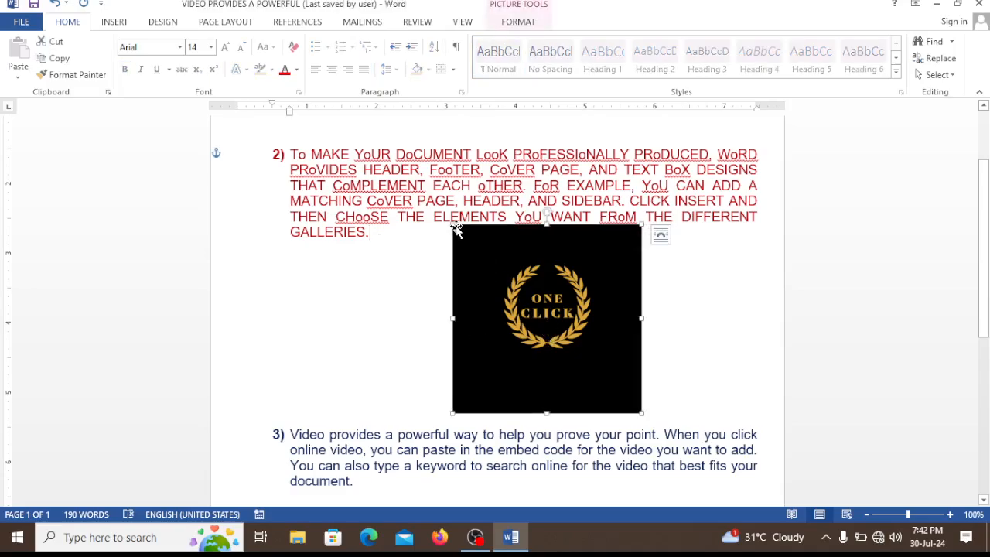
pyautogui.moveTo(453, 225); pyautogui.dragTo(494, 265)
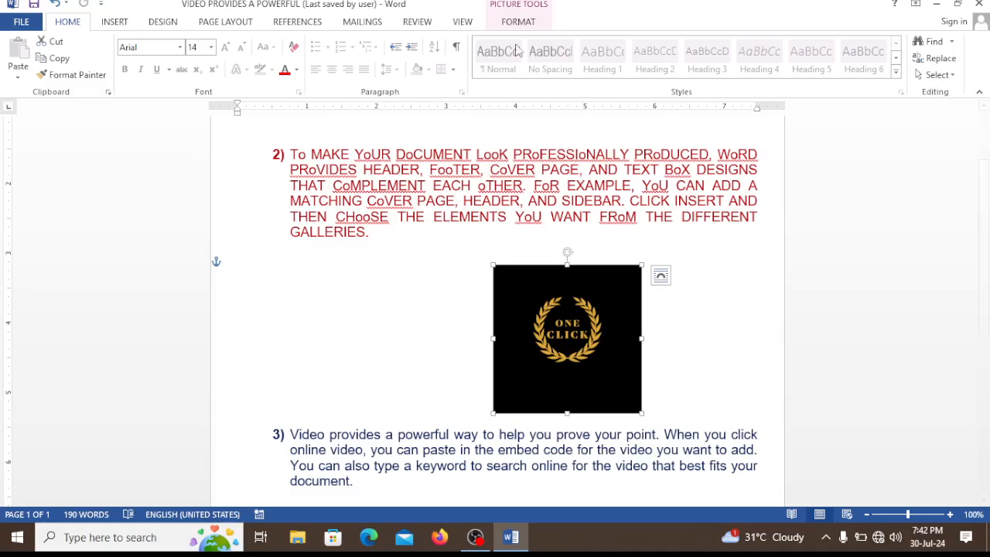
# Apply the bevelled rectangle picture style with rounded corners to the picture and give it a red border
pyautogui.click(518, 22)
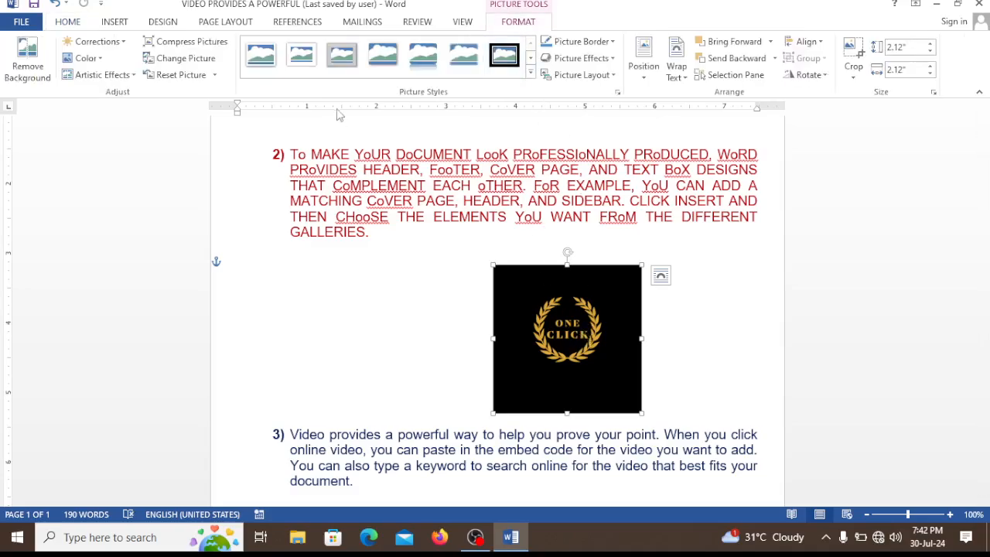
pyautogui.click(529, 72)
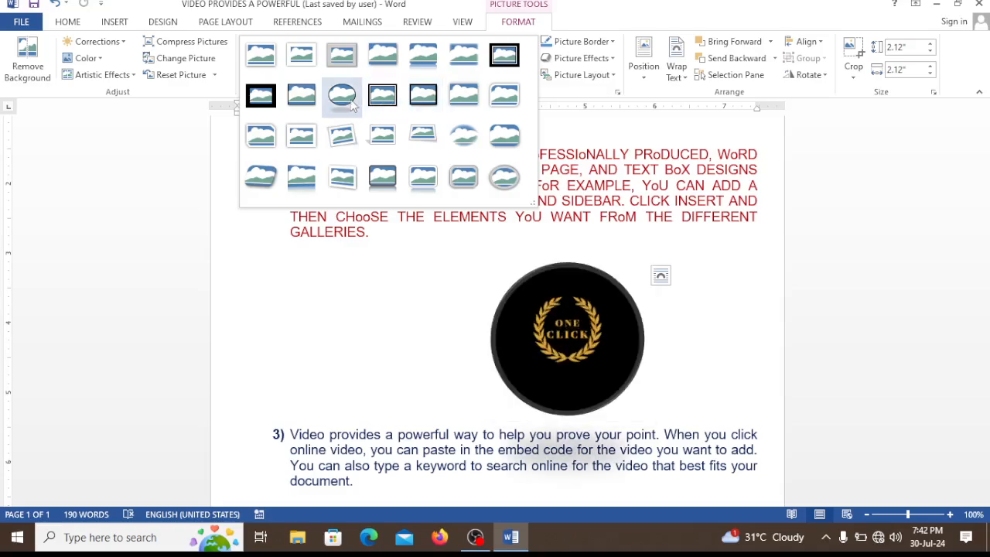
pyautogui.click(505, 138)
pyautogui.click(612, 41)
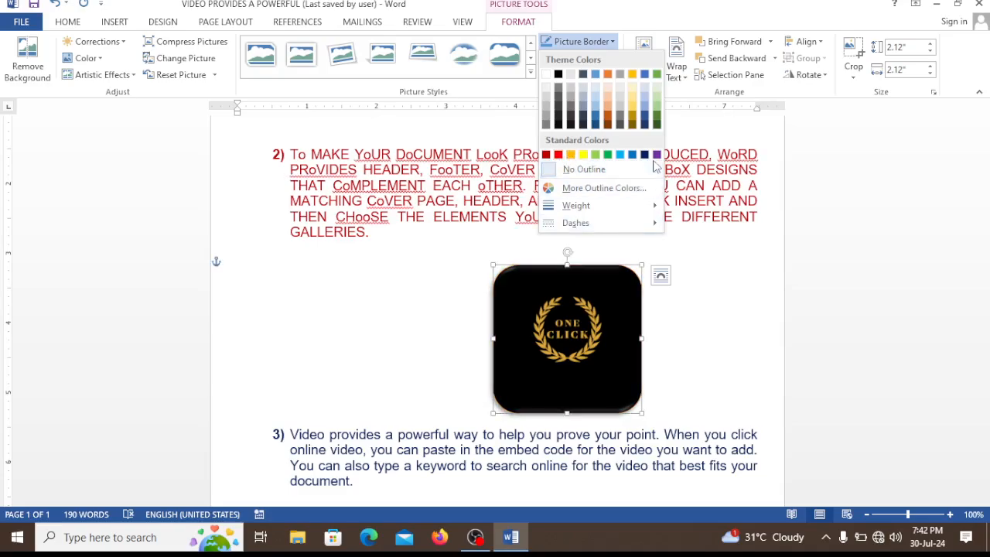
pyautogui.click(558, 155)
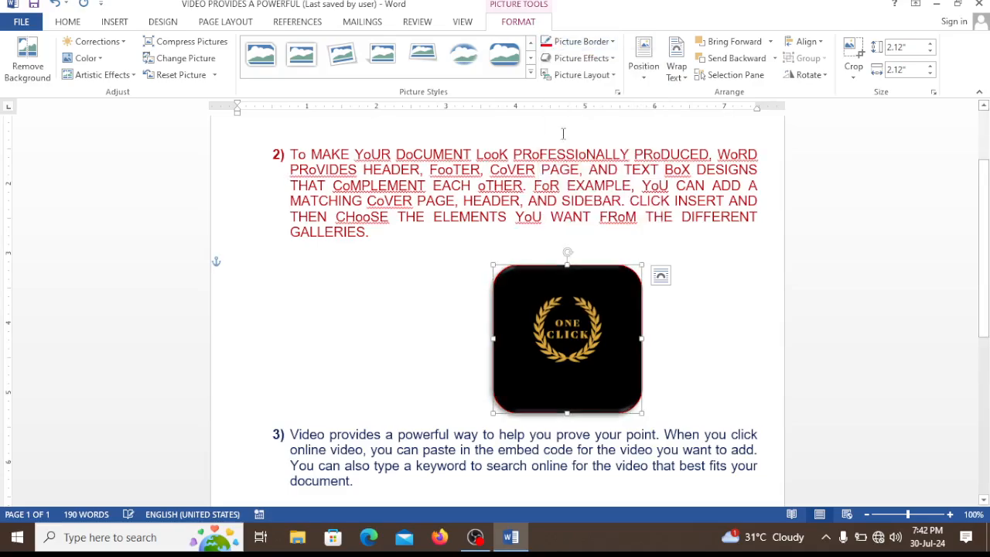
# Set the weight of the picture's red border to 4½ pt
pyautogui.click(612, 42)
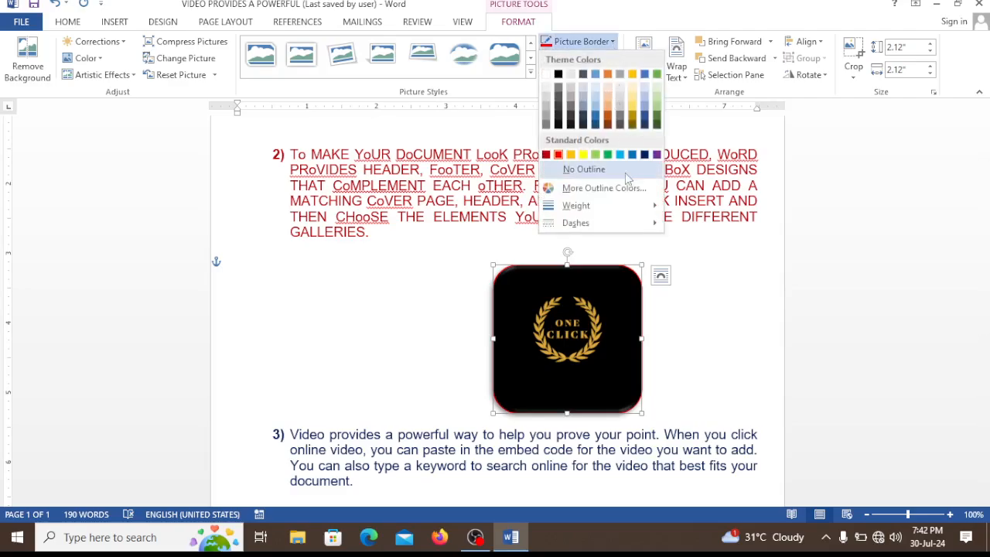
pyautogui.moveTo(634, 211)
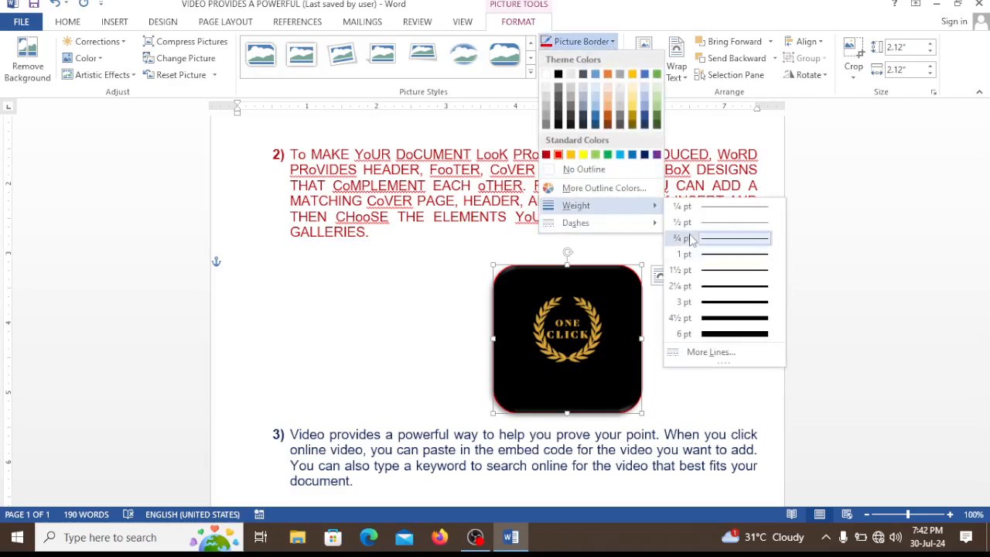
pyautogui.click(724, 319)
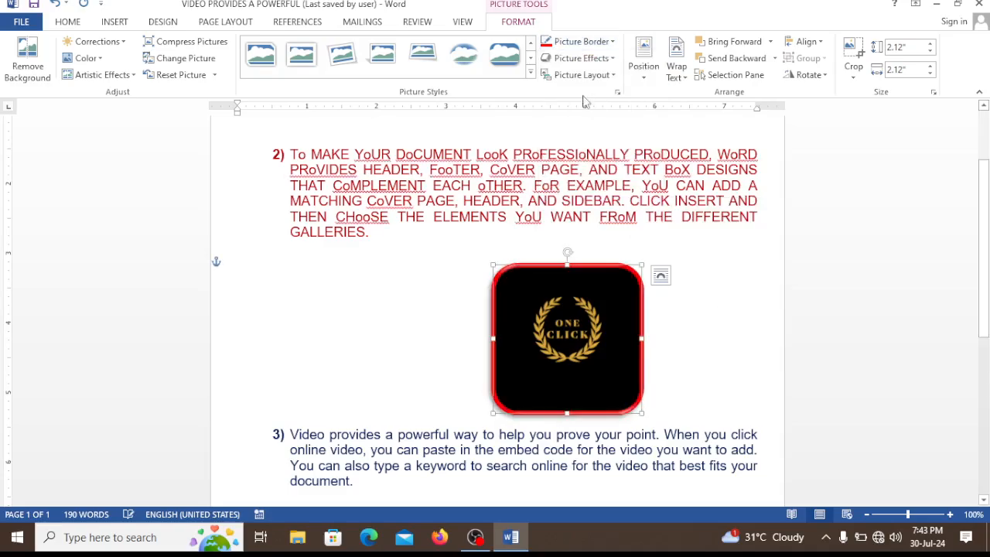
# Apply the tenth preset effect to the picture and the third parallel 3-D rotation, laying it flat as a diamond
pyautogui.click(581, 58)
pyautogui.moveTo(589, 84)
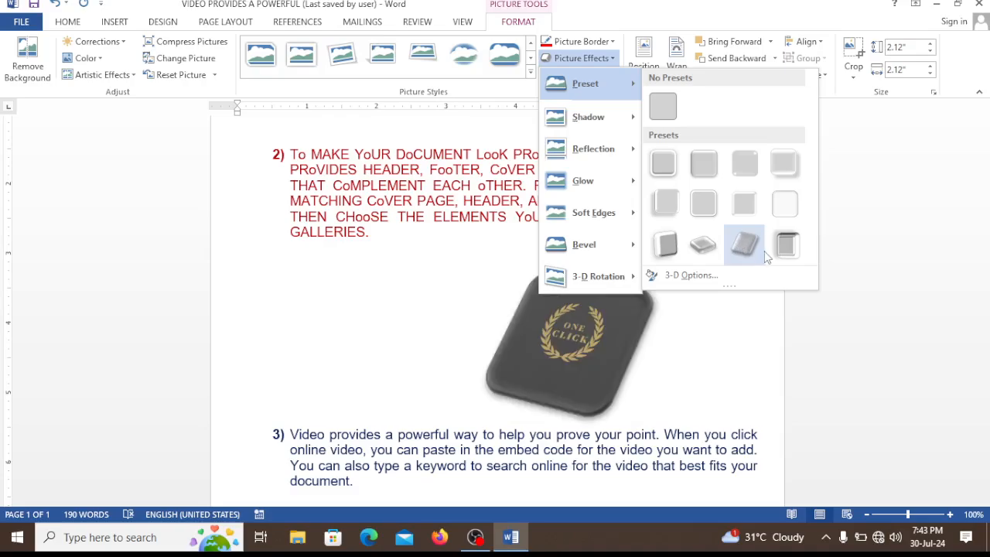
pyautogui.click(712, 255)
pyautogui.click(593, 60)
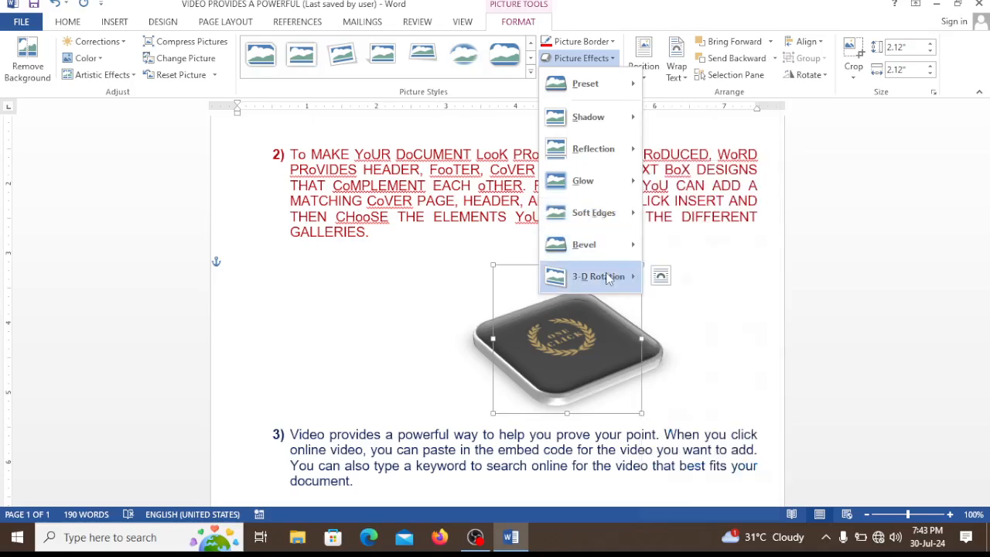
pyautogui.moveTo(607, 278)
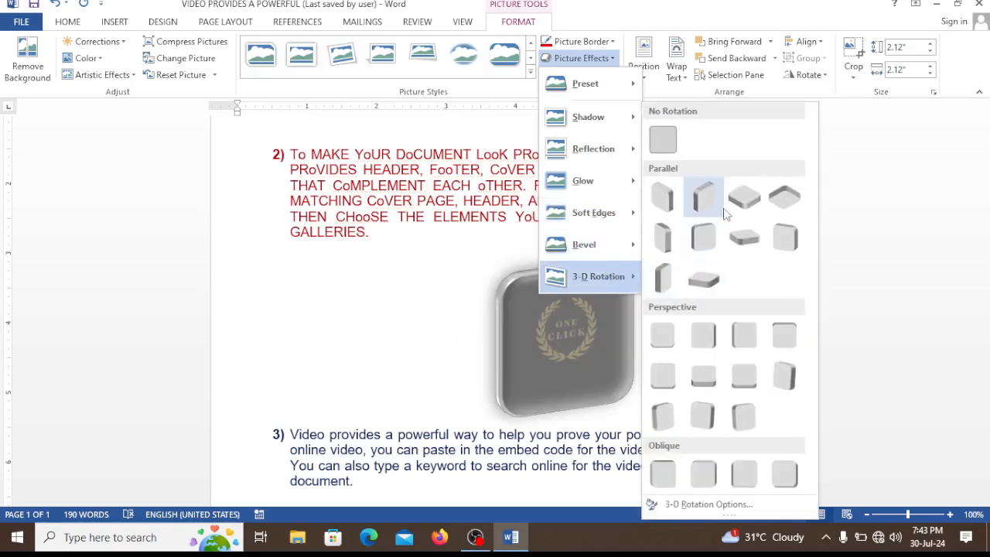
pyautogui.click(747, 206)
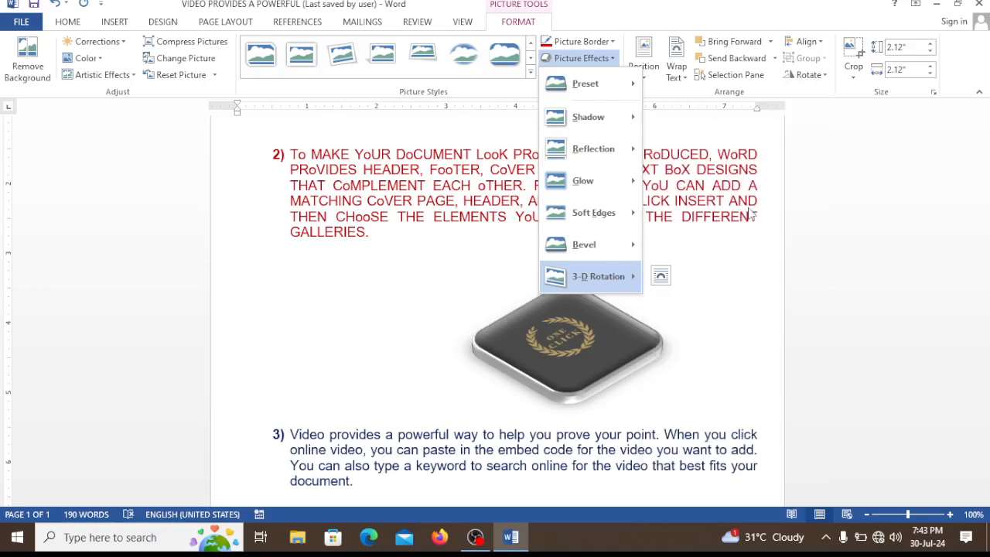
pyautogui.click(695, 332)
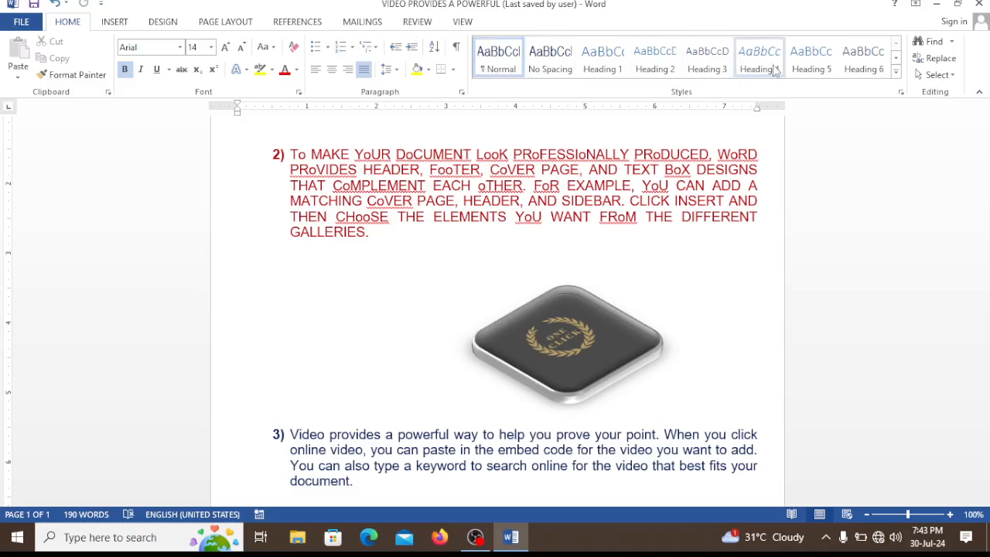
# Give the tilted picture a thin border by choosing a lighter line weight
pyautogui.doubleClick(560, 362)
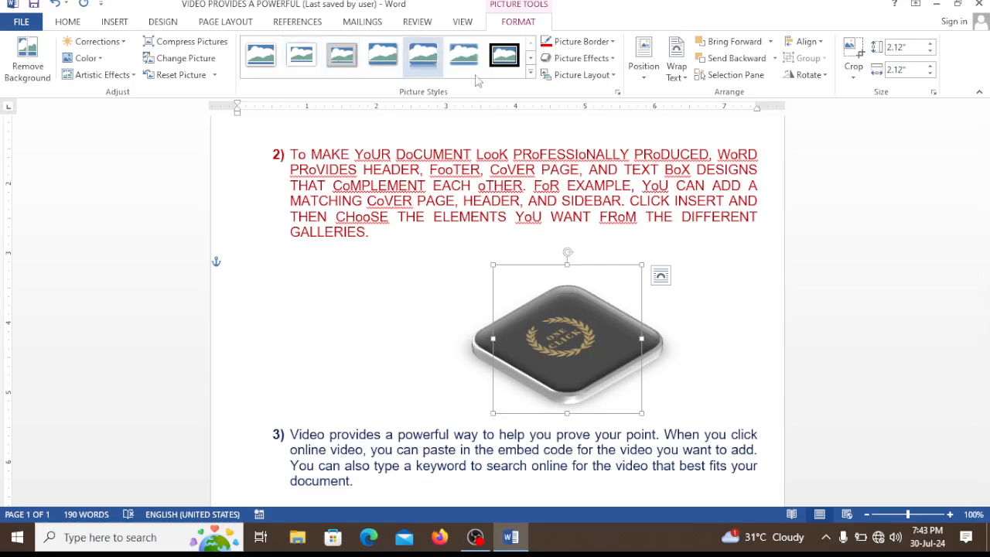
pyautogui.click(611, 44)
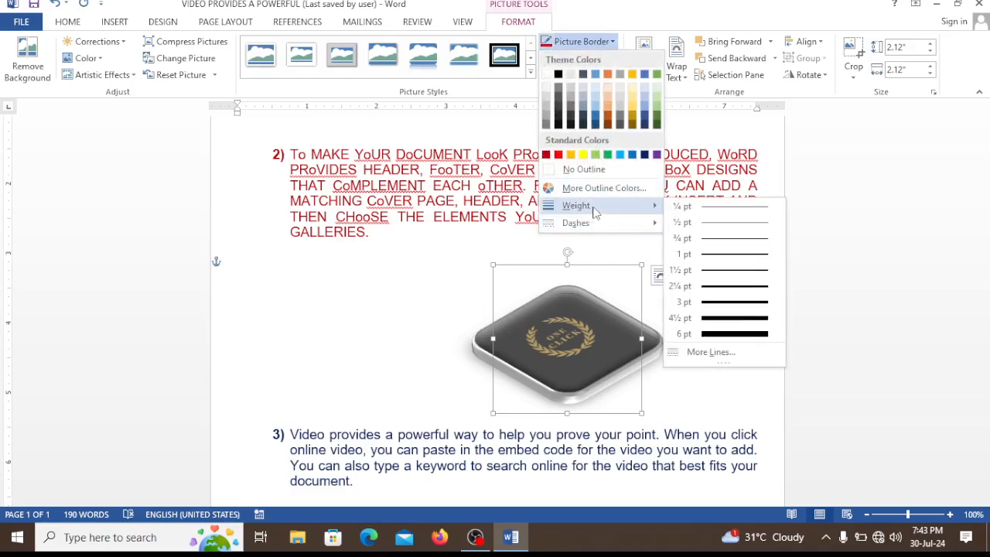
pyautogui.moveTo(593, 206)
pyautogui.click(728, 262)
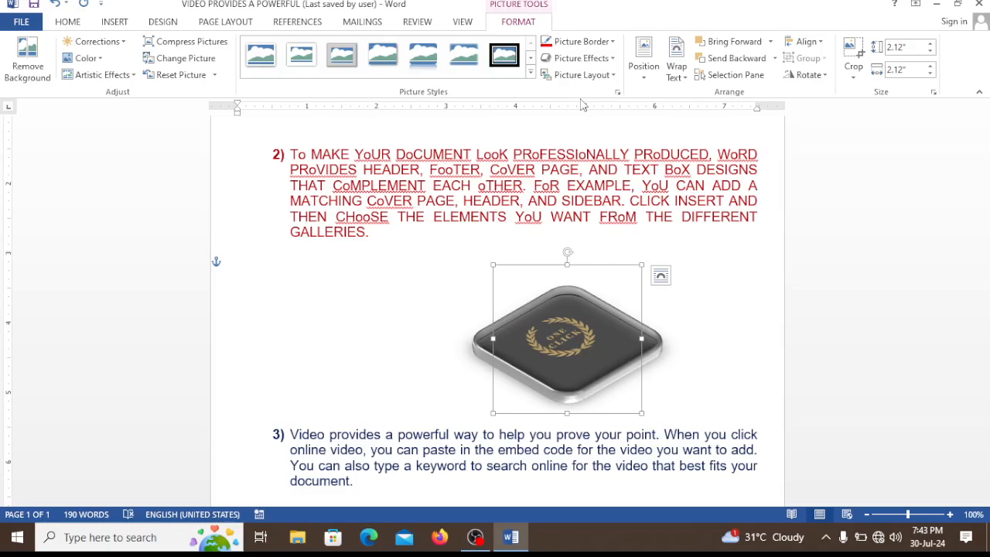
# Recolor the picture with the gold variation and replace that with the blue variation
pyautogui.click(86, 59)
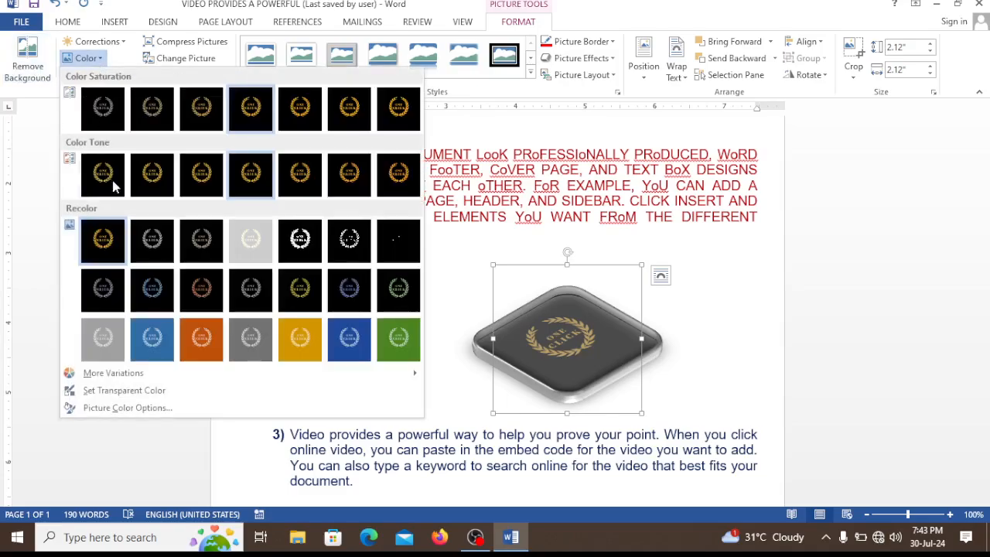
pyautogui.click(298, 347)
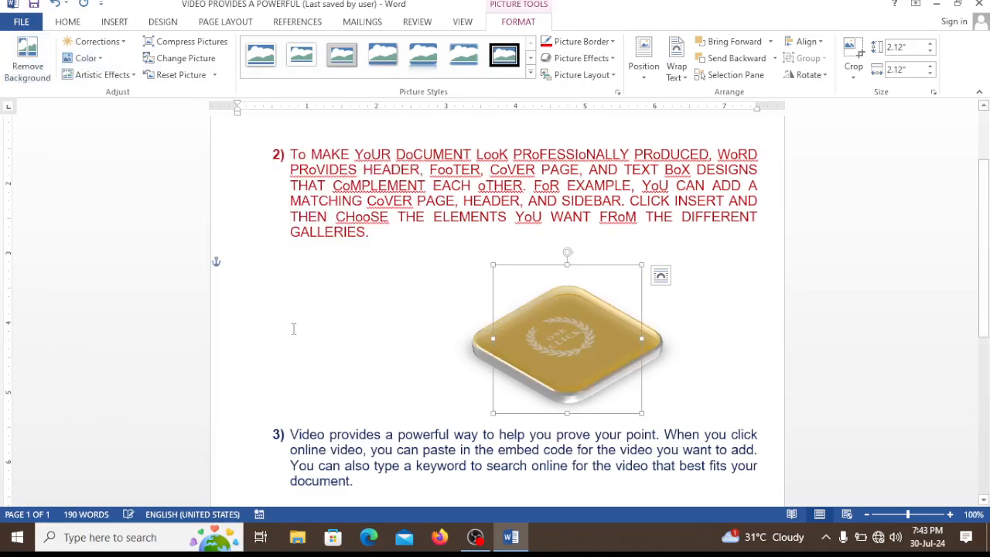
pyautogui.click(100, 59)
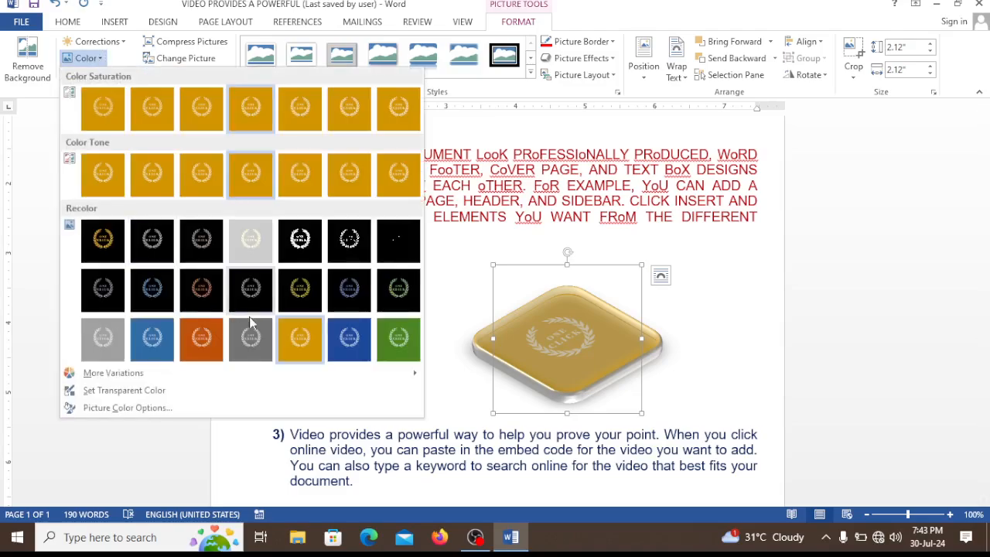
pyautogui.click(359, 345)
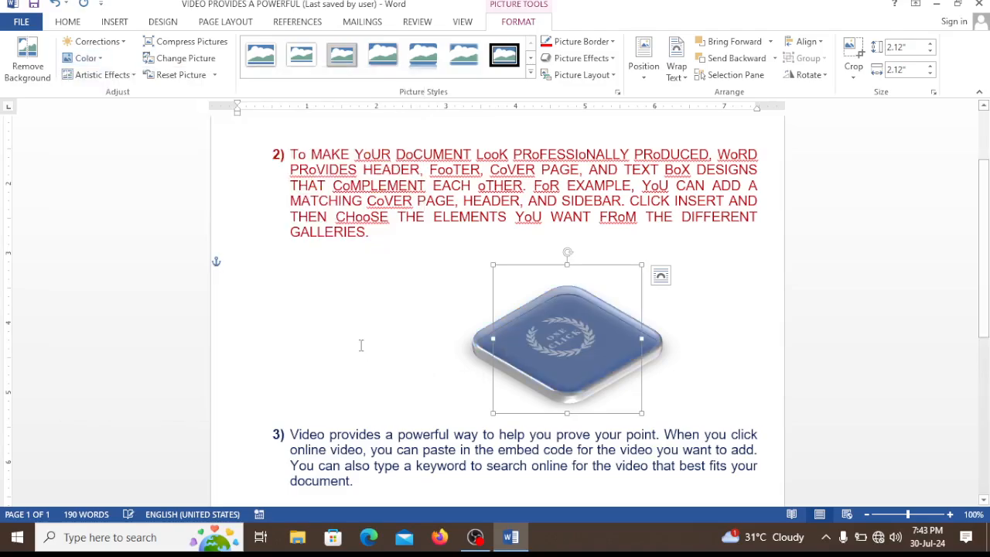
pyautogui.click(94, 42)
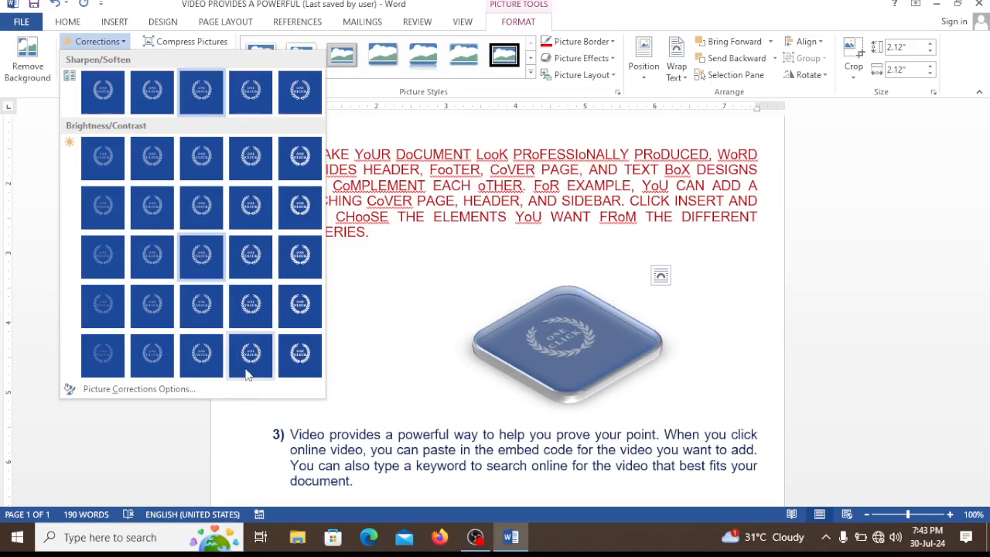
pyautogui.click(535, 337)
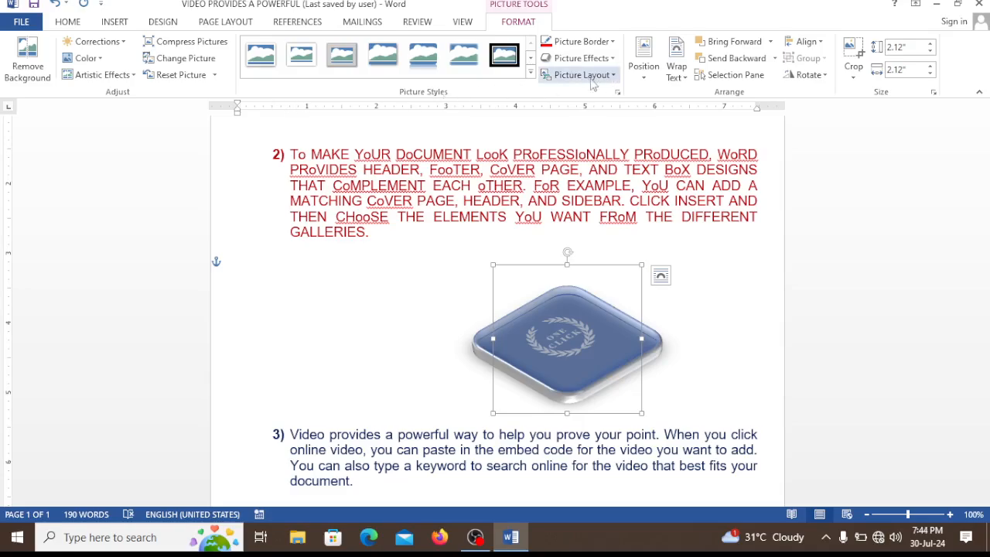
# Replace the picture with the image file wa from the desktop folder, working offline
pyautogui.click(201, 65)
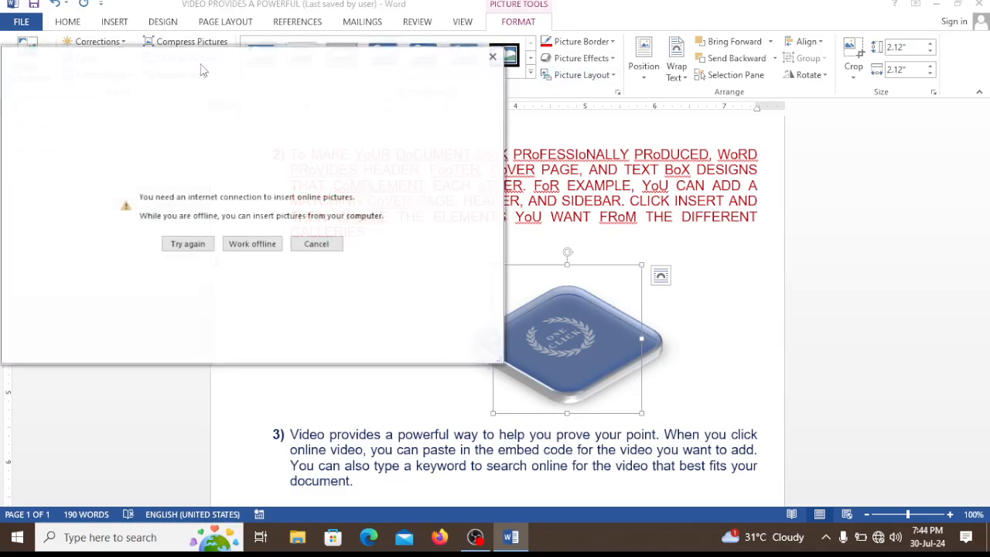
pyautogui.click(252, 243)
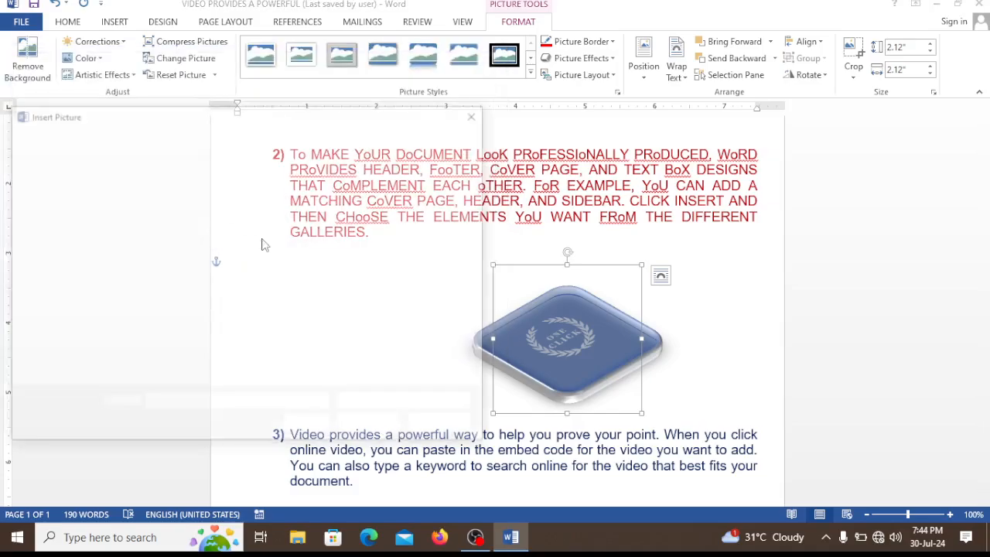
pyautogui.scroll(-2, 356, 325)
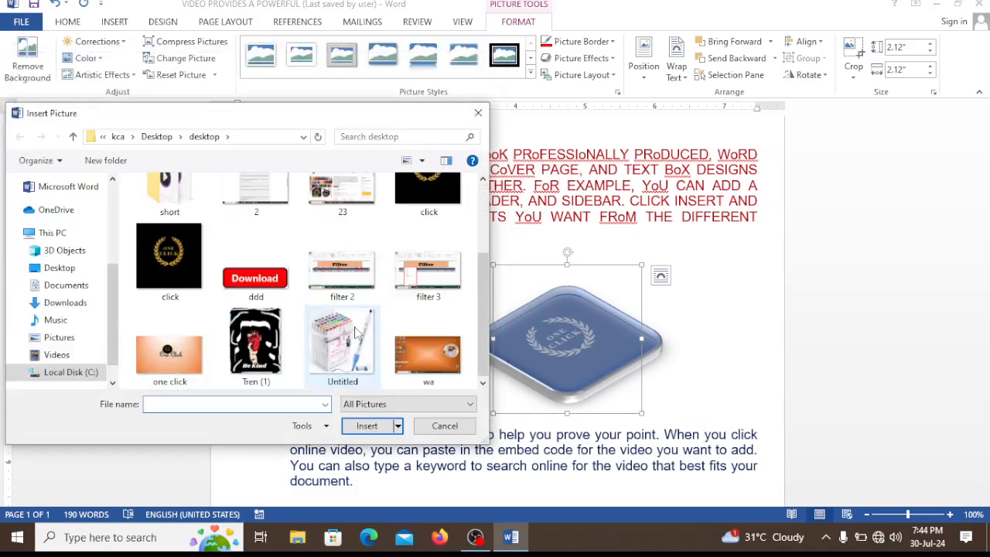
pyautogui.doubleClick(422, 371)
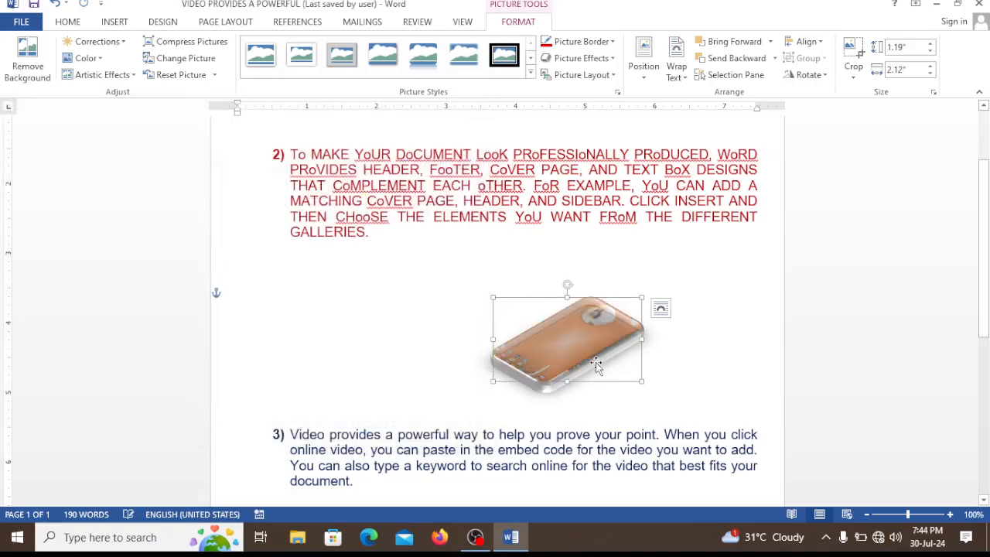
# Replace the picture with the image file click from the desktop folder, working offline
pyautogui.click(195, 61)
pyautogui.click(255, 243)
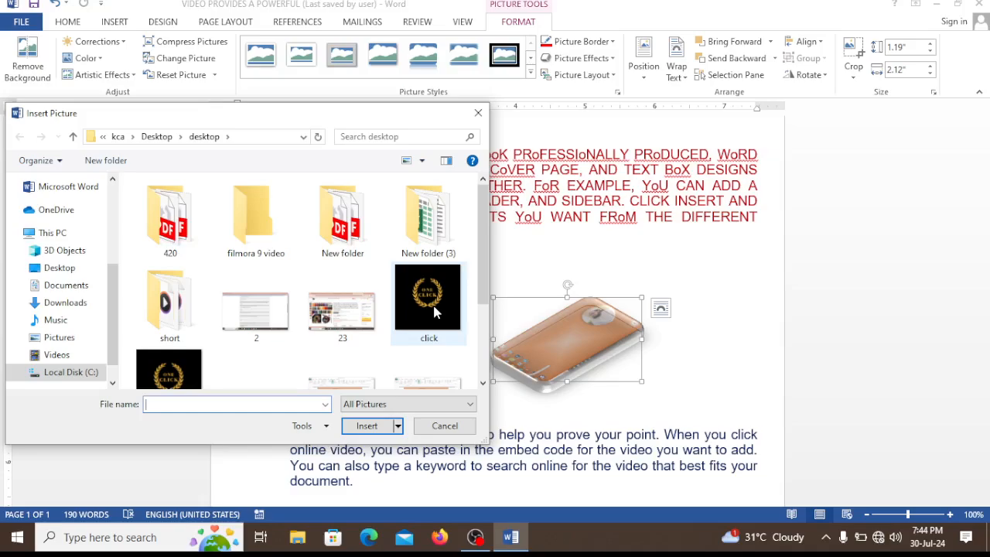
pyautogui.doubleClick(434, 312)
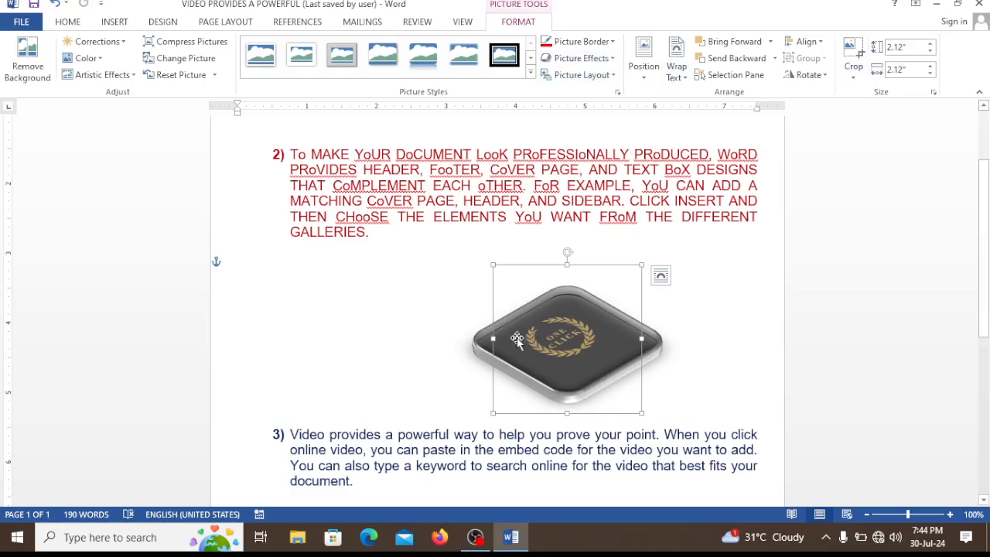
# Crop the picture closely around the ONE CLICK wreath emblem, to about 1.2 inches high and 1.12 inches wide
pyautogui.click(855, 73)
pyautogui.click(875, 94)
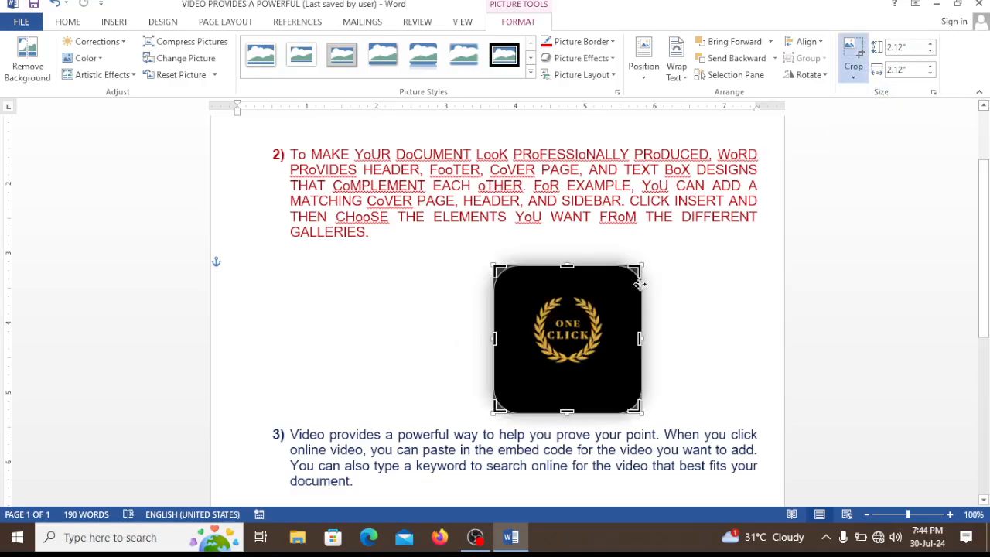
pyautogui.moveTo(493, 338); pyautogui.dragTo(379, 338)
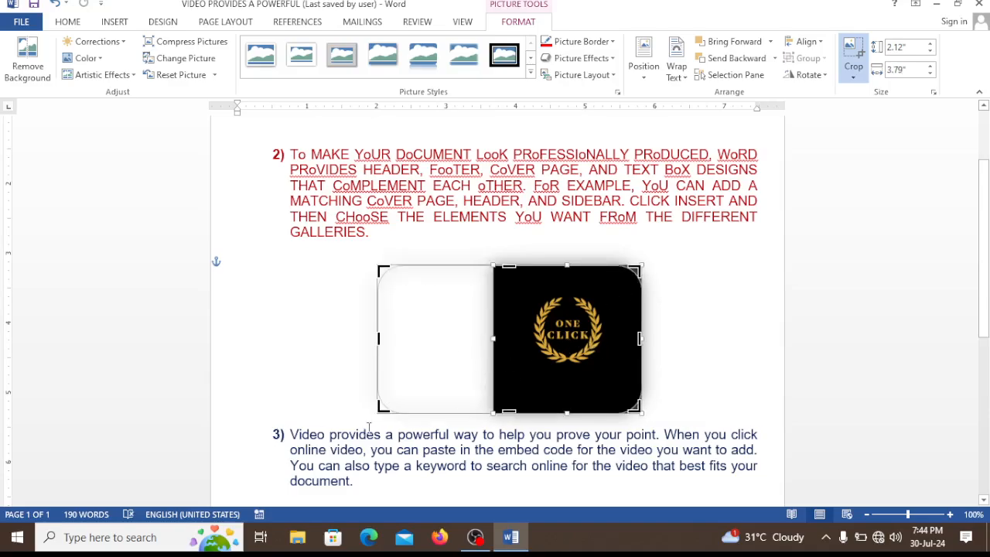
pyautogui.moveTo(383, 408); pyautogui.dragTo(531, 369)
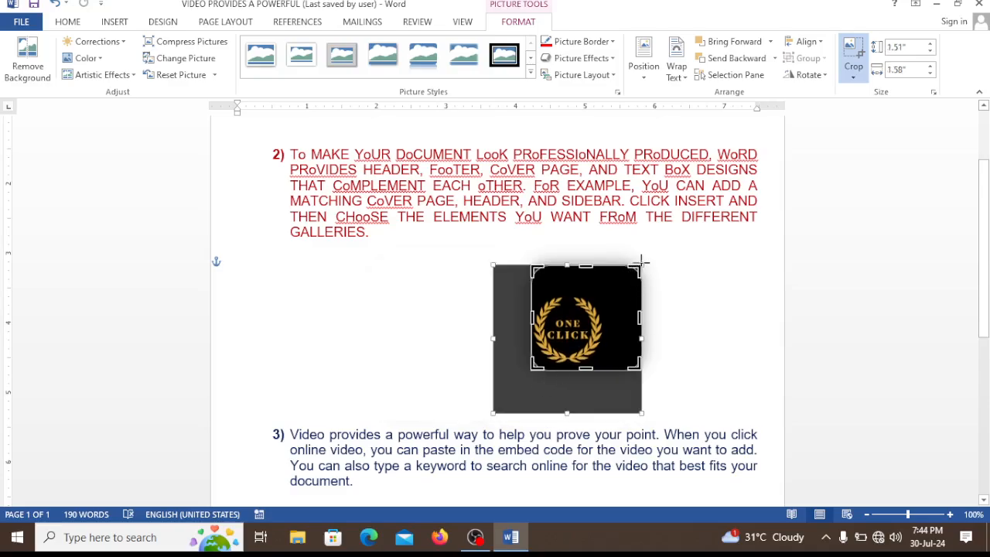
pyautogui.moveTo(640, 263); pyautogui.dragTo(620, 283)
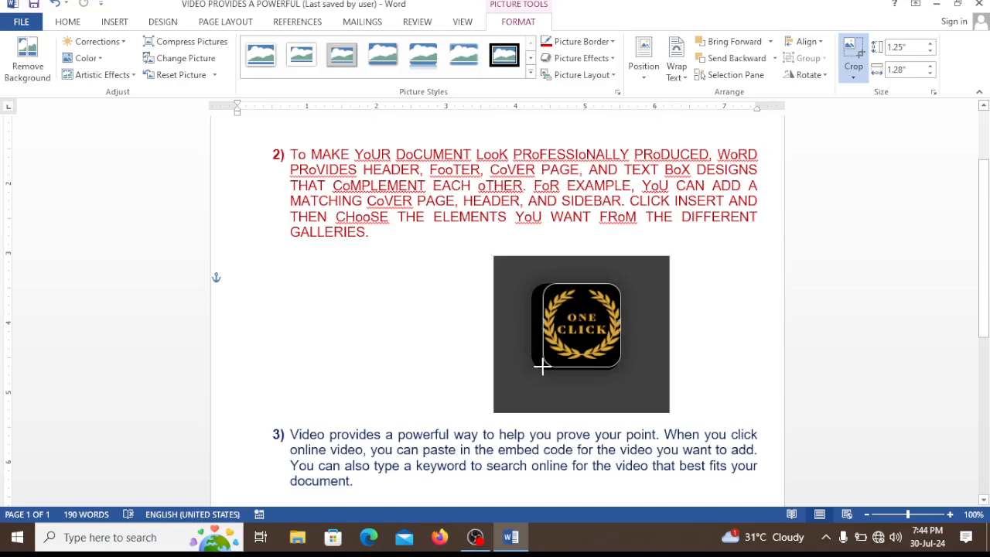
pyautogui.click(746, 350)
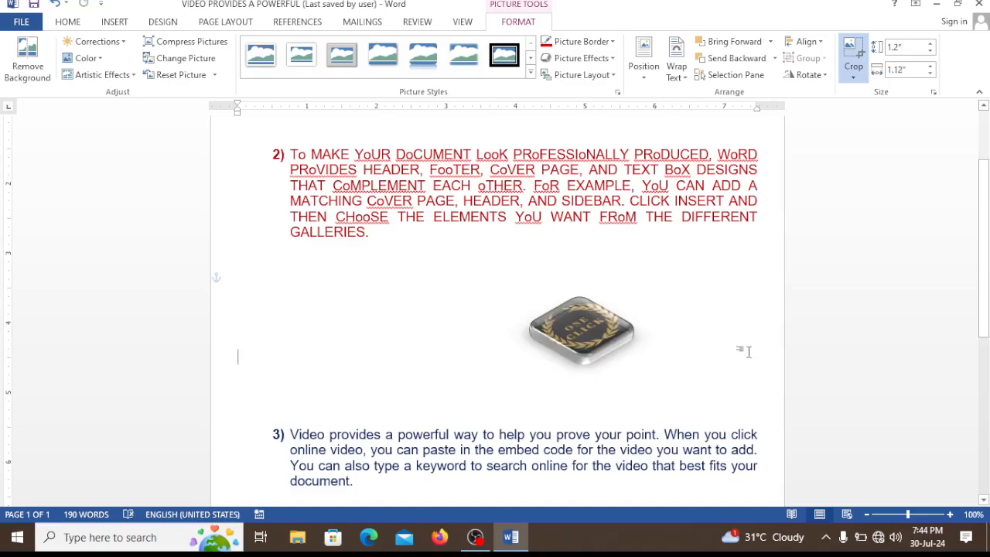
# Enlarge the cropped picture to about 3.76 by 3.5 inches and move it up toward paragraph 2
pyautogui.click(588, 331)
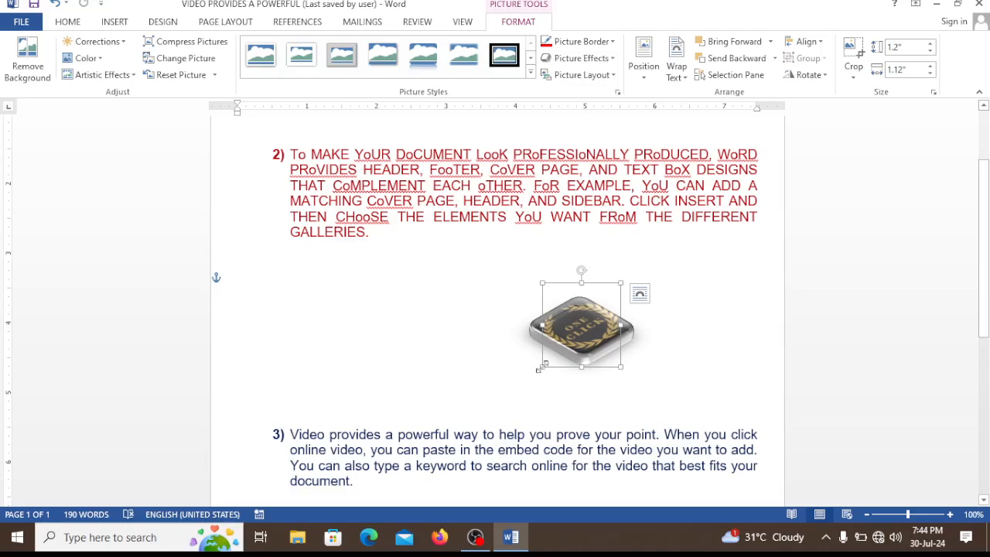
pyautogui.moveTo(538, 369); pyautogui.dragTo(376, 364)
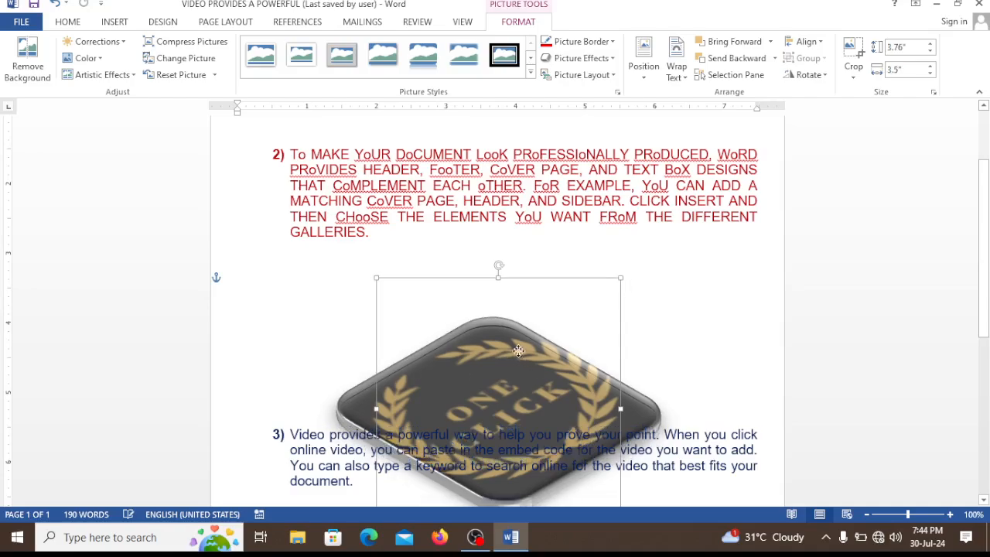
pyautogui.moveTo(518, 350); pyautogui.dragTo(518, 285)
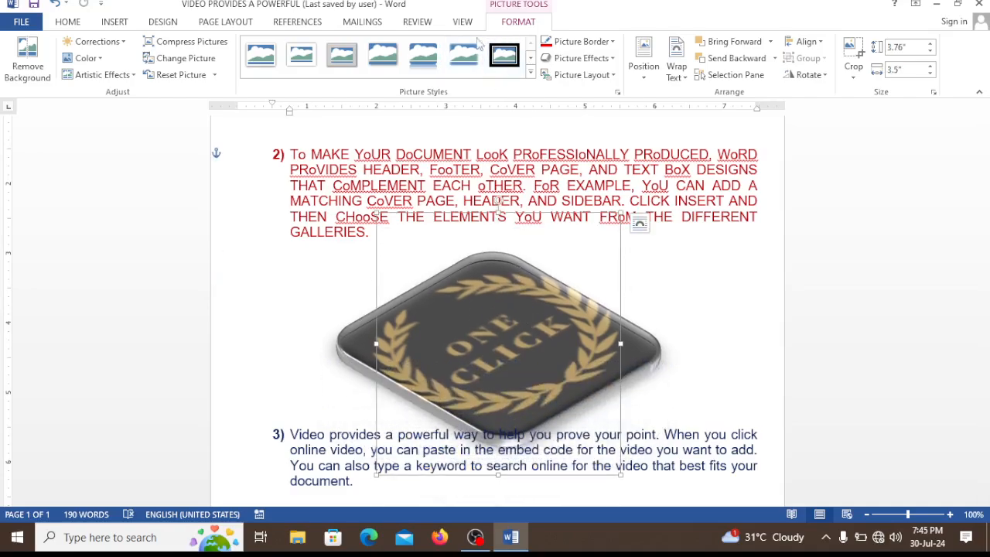
pyautogui.click(718, 329)
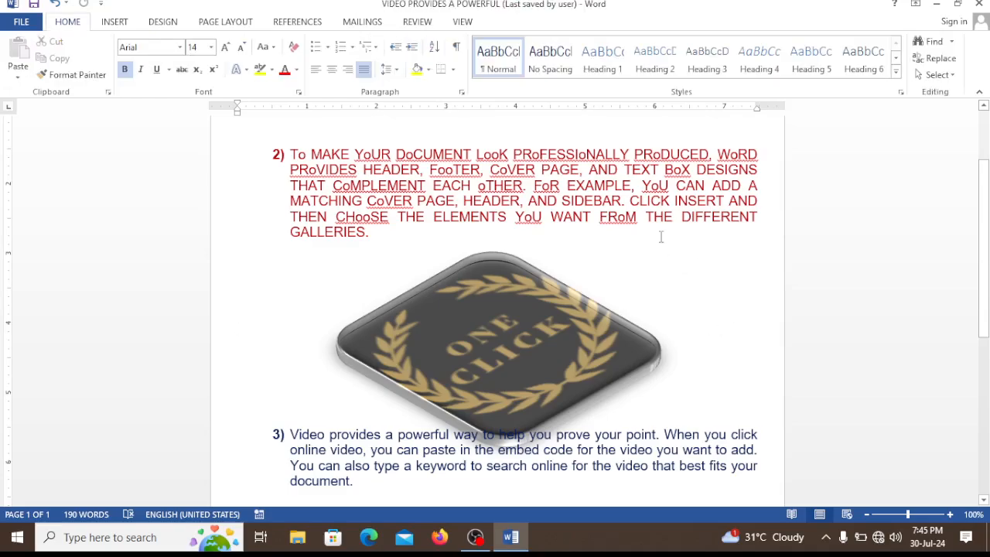
# Shrink the picture to about 3.09 by 2.87 inches so it fits between paragraphs 2 and 3
pyautogui.click(521, 352)
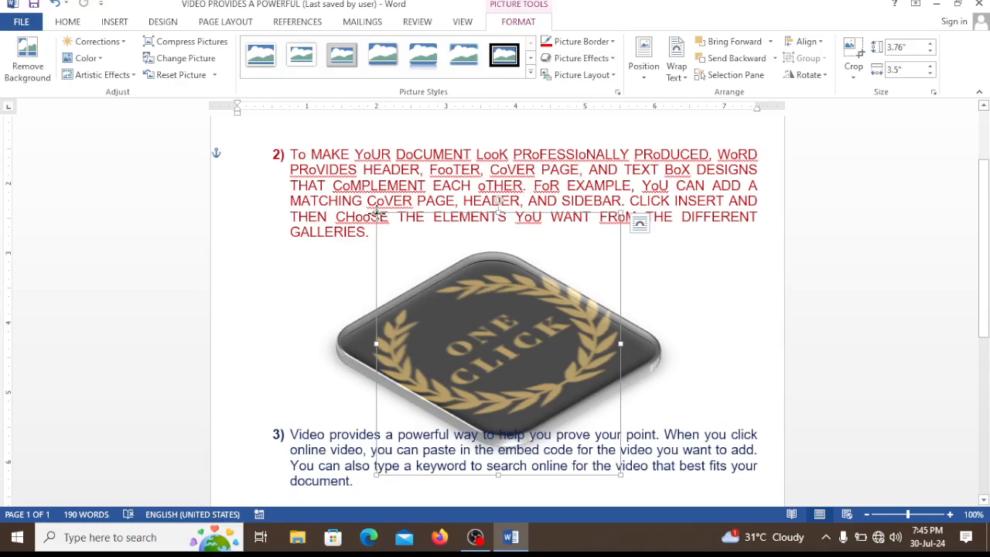
pyautogui.moveTo(376, 212); pyautogui.dragTo(415, 270)
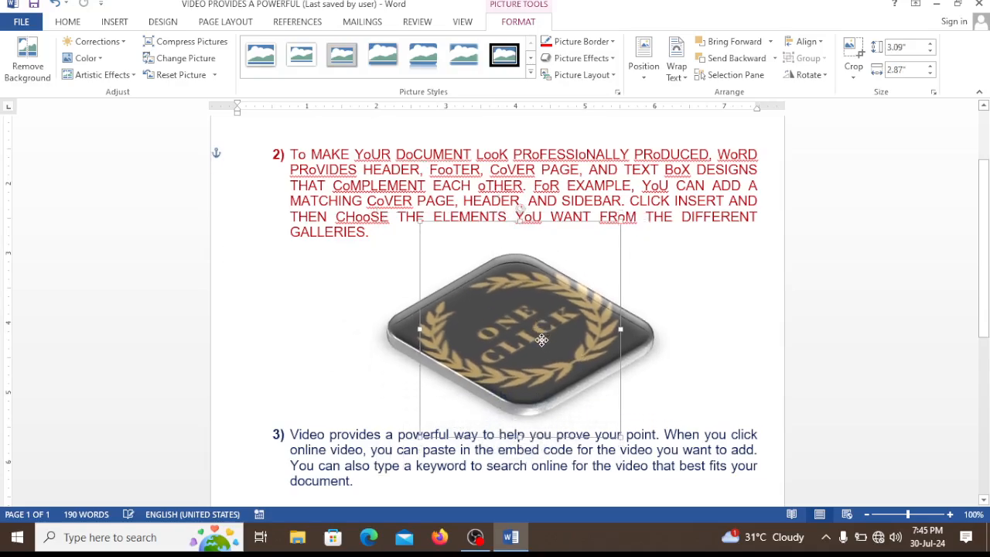
pyautogui.click(672, 327)
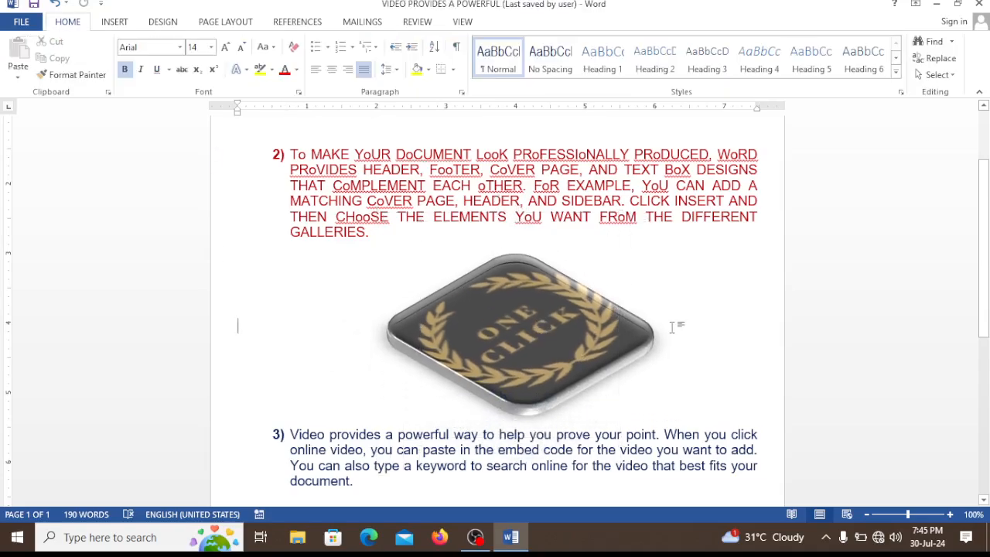
# Delete the ONE CLICK emblem picture between paragraphs 2 and 3
pyautogui.click(572, 332)
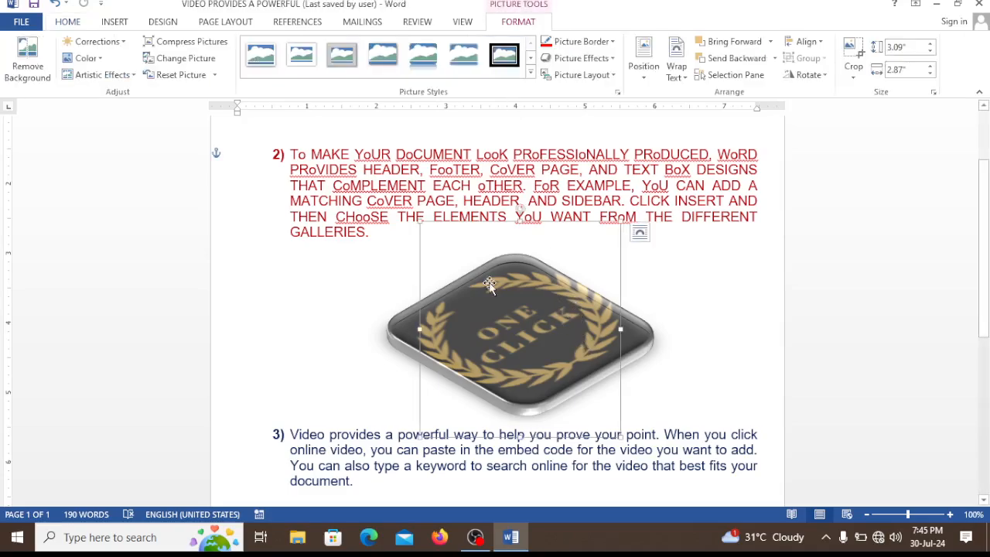
pyautogui.click(113, 21)
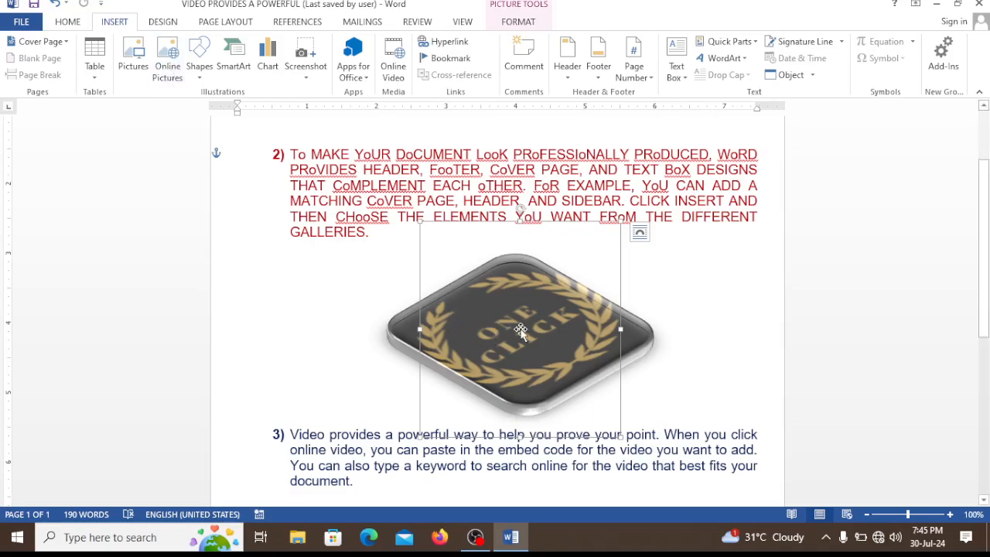
pyautogui.press('Delete')
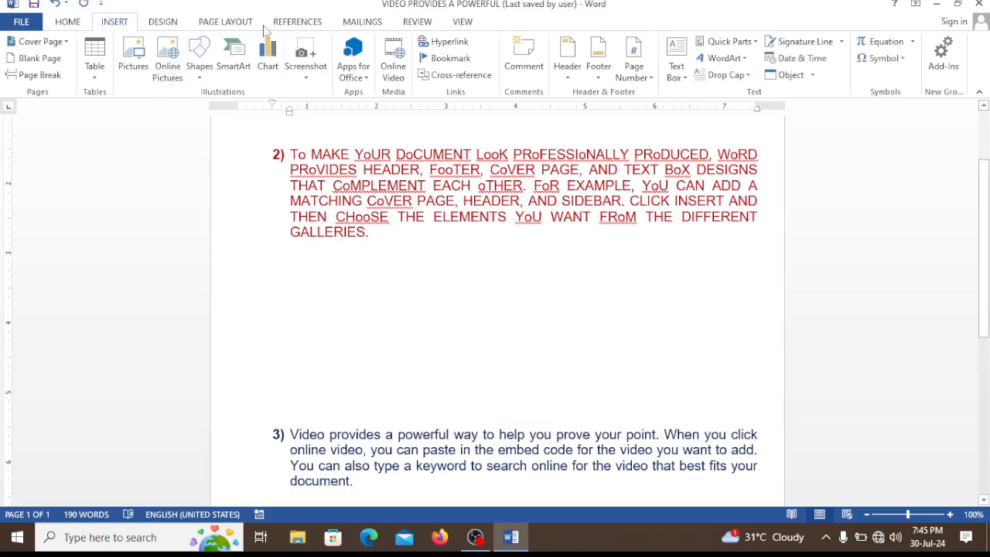
# Draw a rectangle about 1.68 inches high and 1.19 inches wide below paragraph 2 and give it the light orange gradient style
pyautogui.click(200, 66)
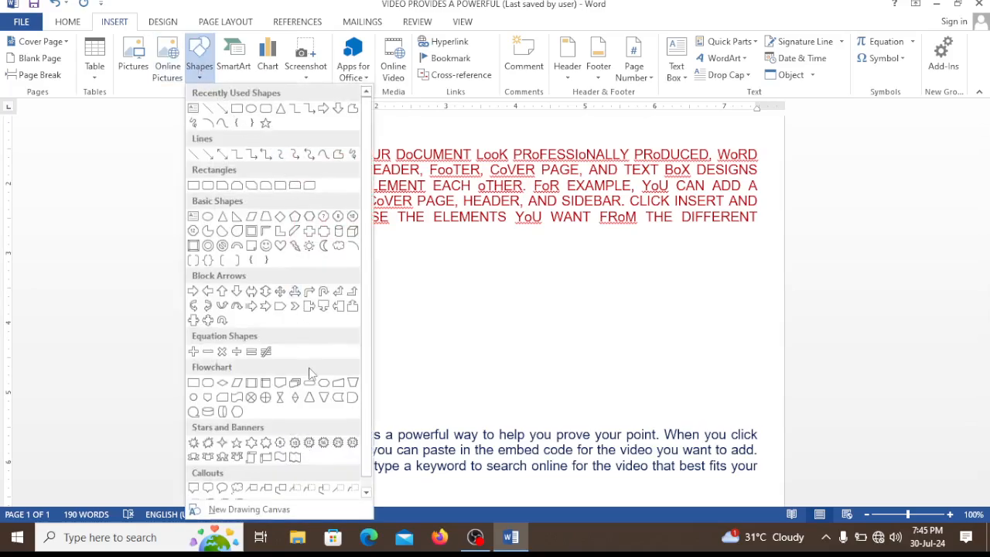
pyautogui.scroll(-1, 309, 373)
pyautogui.scroll(1, 310, 373)
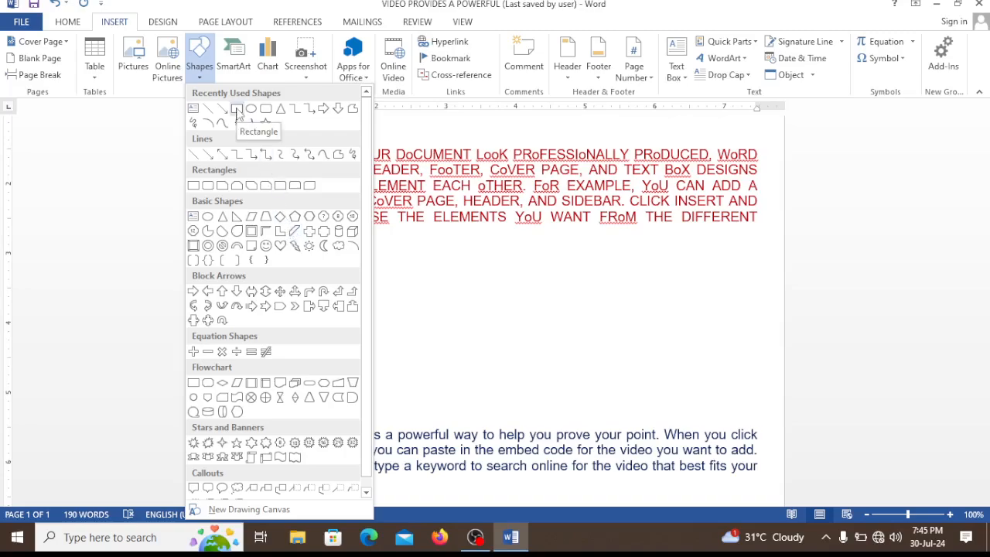
pyautogui.click(237, 110)
pyautogui.moveTo(648, 249)
pyautogui.mouseDown()
pyautogui.moveTo(691, 296)
pyautogui.moveTo(730, 366)
pyautogui.mouseUp()
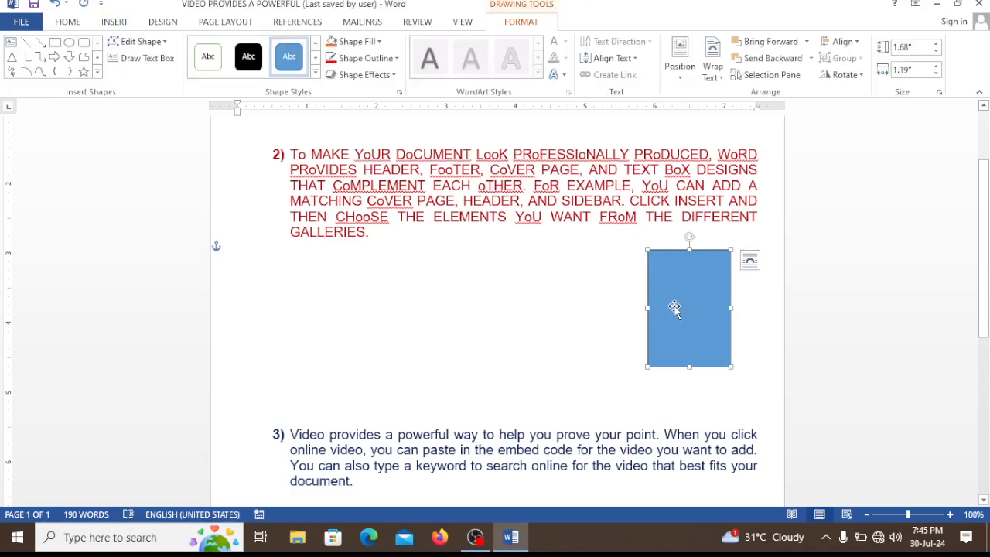
pyautogui.click(316, 72)
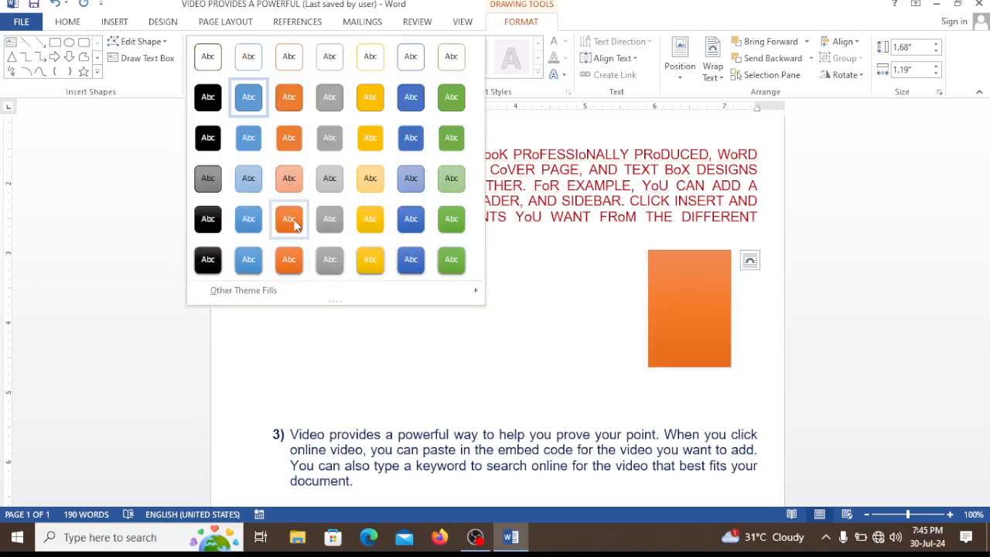
pyautogui.click(297, 182)
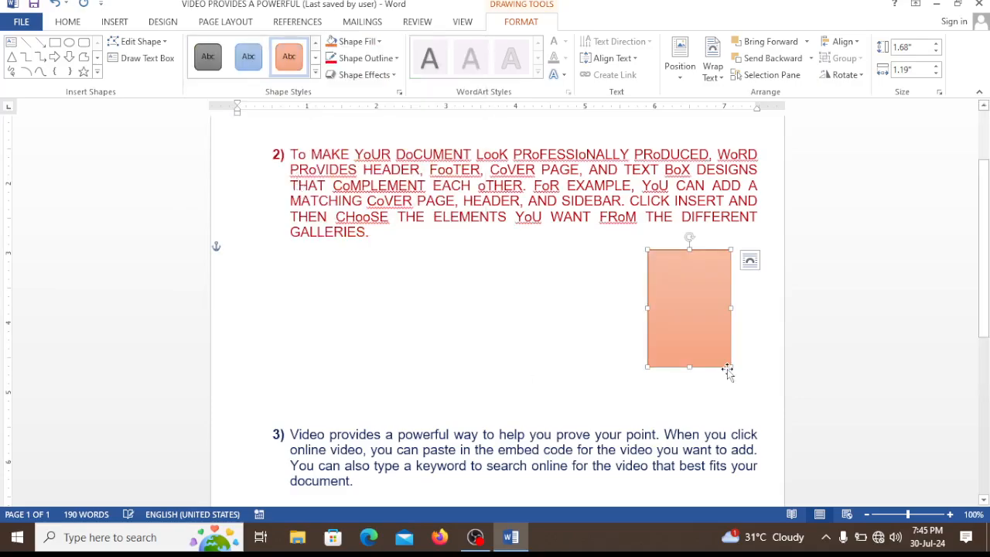
# Add the text sdfdgfg inside the orange rectangle and erase it again
pyautogui.rightClick(687, 287)
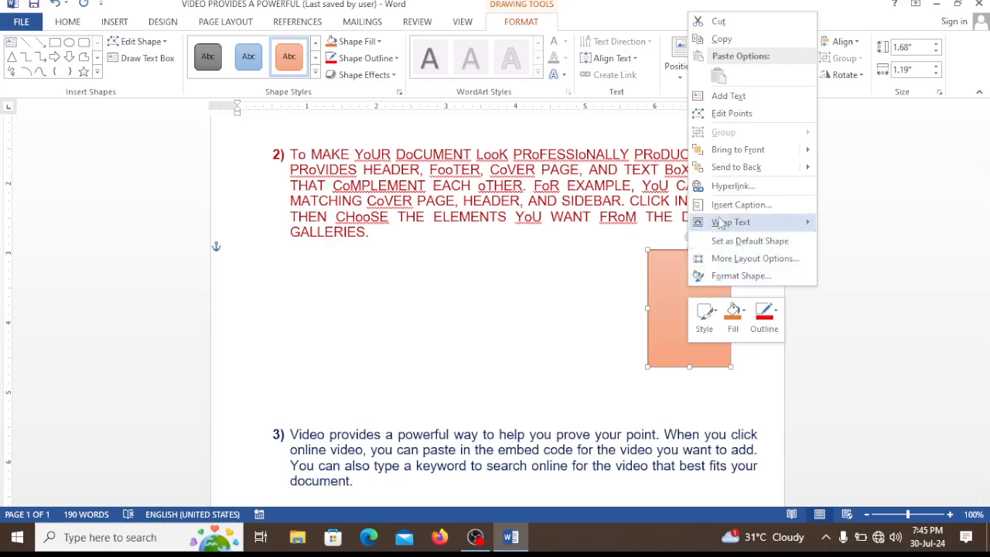
pyautogui.click(727, 96)
pyautogui.write('sdfdgfg')
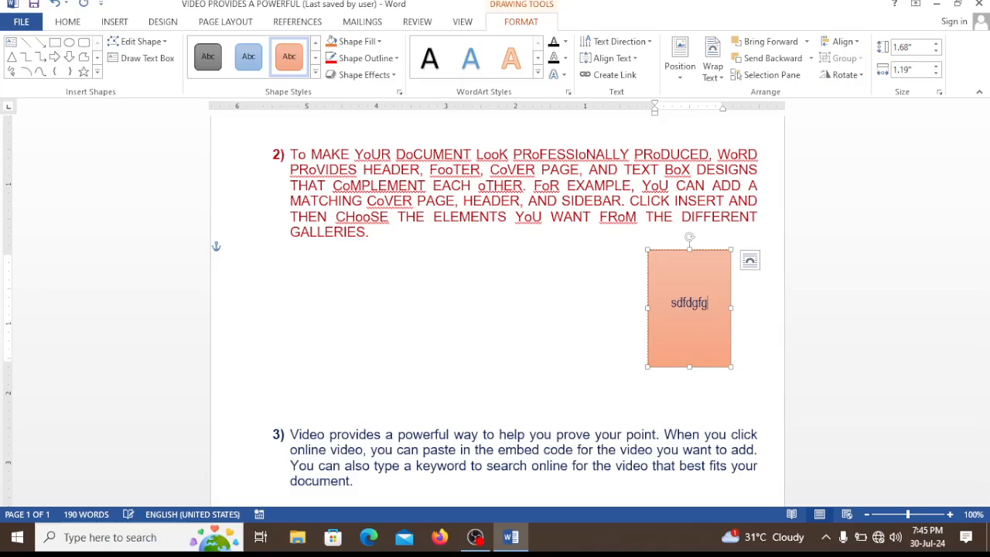
pyautogui.press('BackSpace')
pyautogui.press('BackSpace')
pyautogui.press('BackSpace')
pyautogui.press('BackSpace')
pyautogui.press('BackSpace')
pyautogui.press('BackSpace')
pyautogui.press('BackSpace')
# Delete the orange rectangle below paragraph 2
pyautogui.click(619, 302)
pyautogui.click(699, 302)
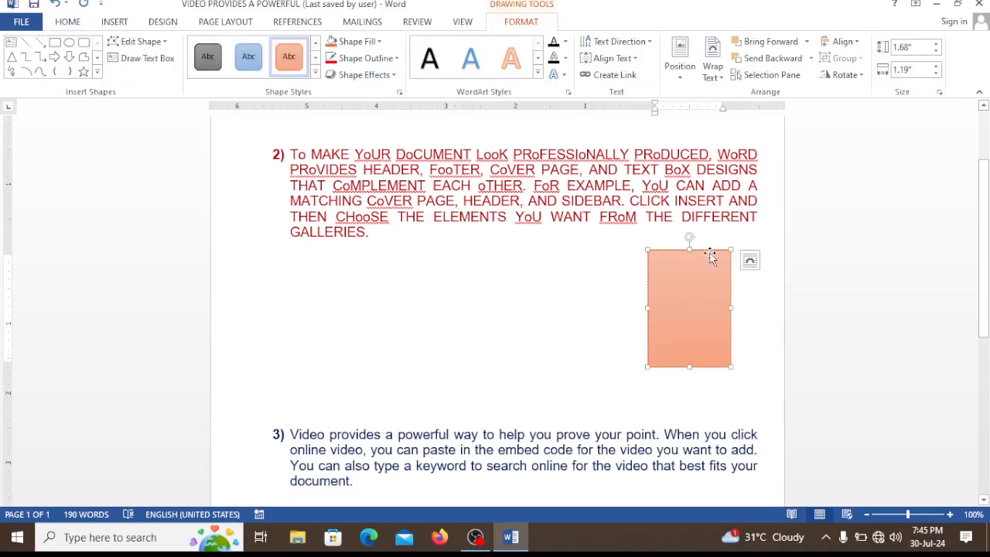
pyautogui.press('Delete')
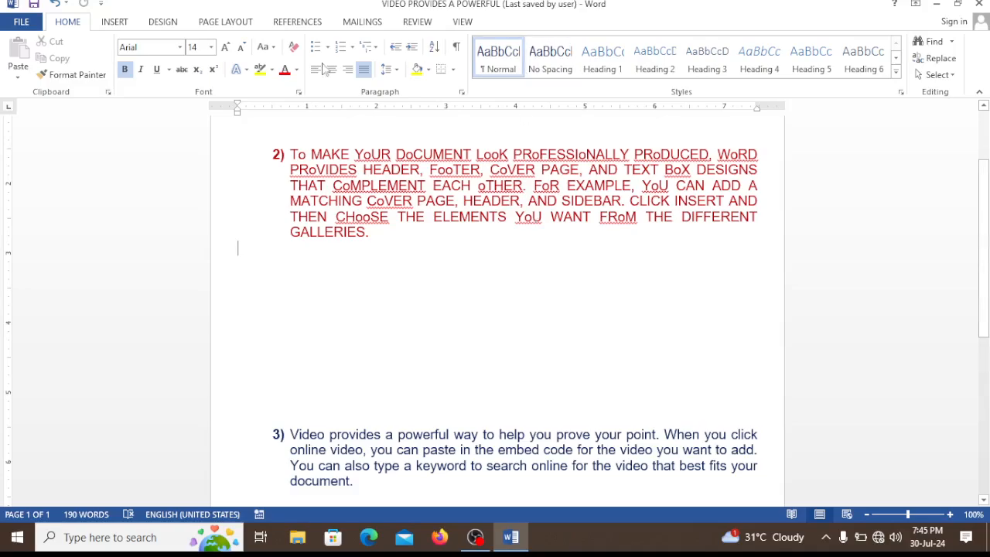
# Draw a rounded rectangle about 1.64 inches high and 3.65 inches wide between paragraphs 2 and 3
pyautogui.click(116, 21)
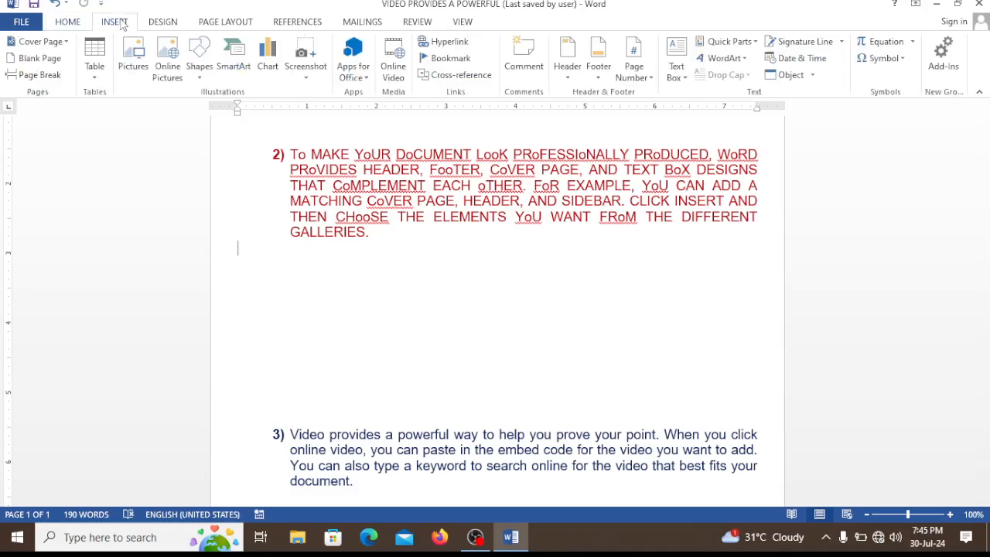
pyautogui.click(198, 58)
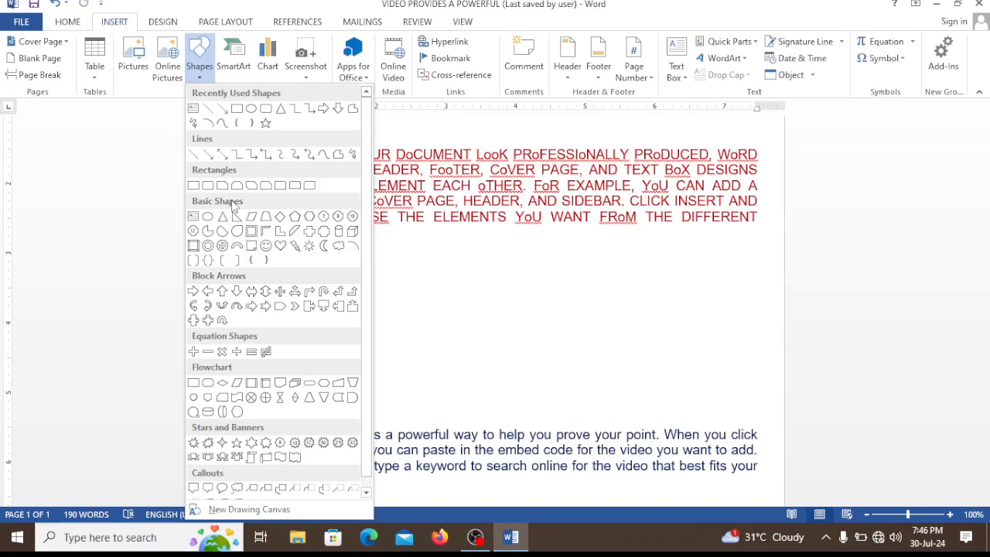
pyautogui.click(206, 186)
pyautogui.moveTo(408, 261)
pyautogui.mouseDown()
pyautogui.moveTo(608, 371)
pyautogui.moveTo(662, 375)
pyautogui.mouseUp()
# Add the text hjmgjhgjhgjg inside the rounded rectangle, using a black outlined WordArt style
pyautogui.rightClick(561, 336)
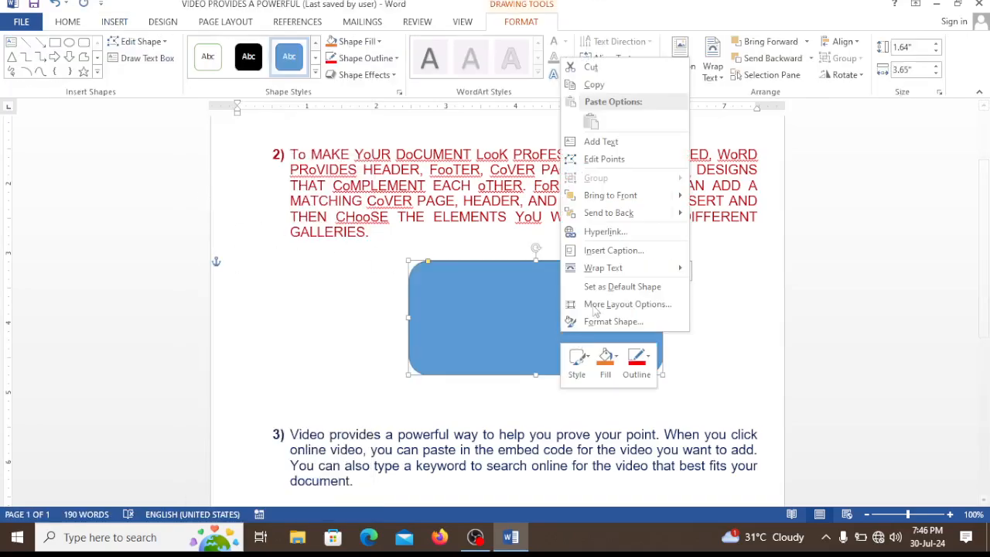
pyautogui.click(609, 143)
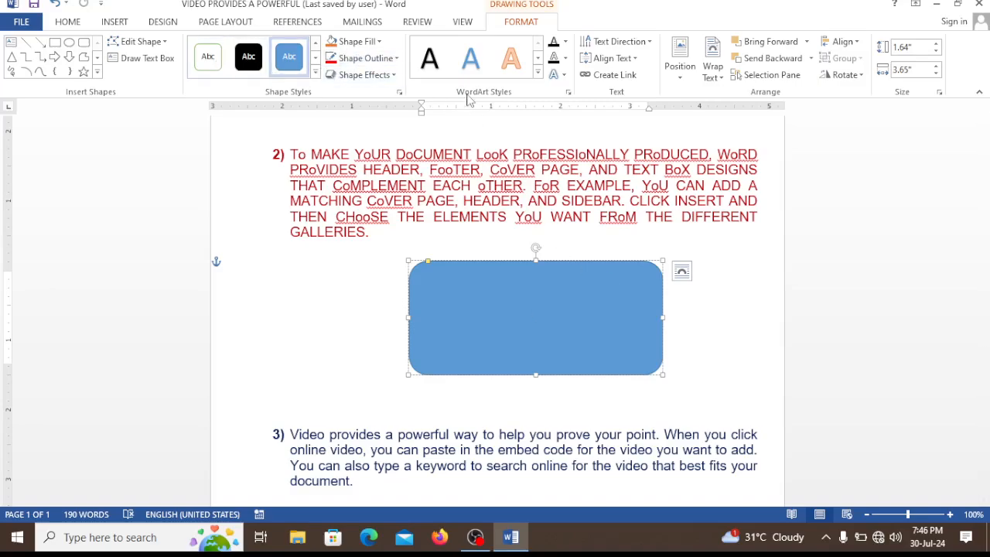
pyautogui.click(538, 75)
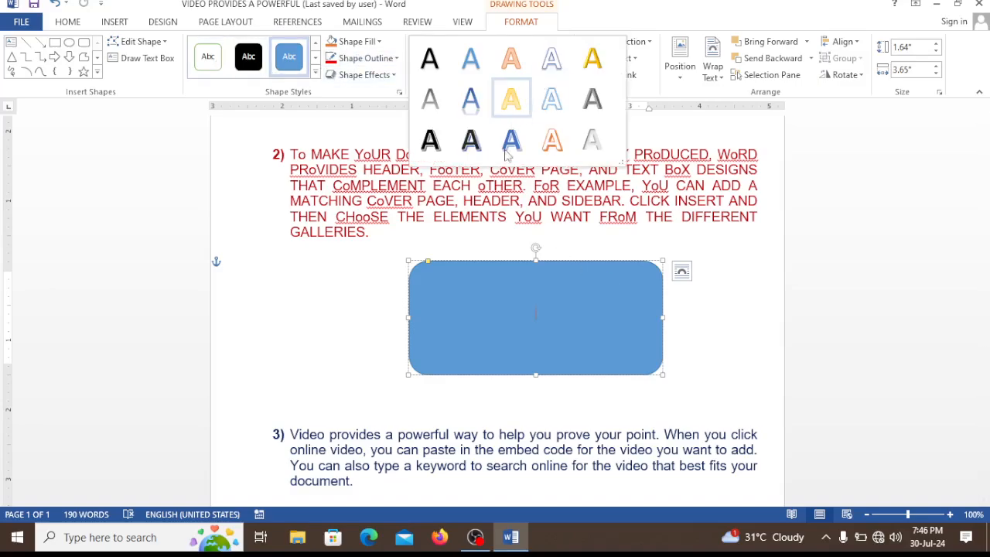
pyautogui.click(483, 142)
pyautogui.write('hjmgjhgjhgjg')
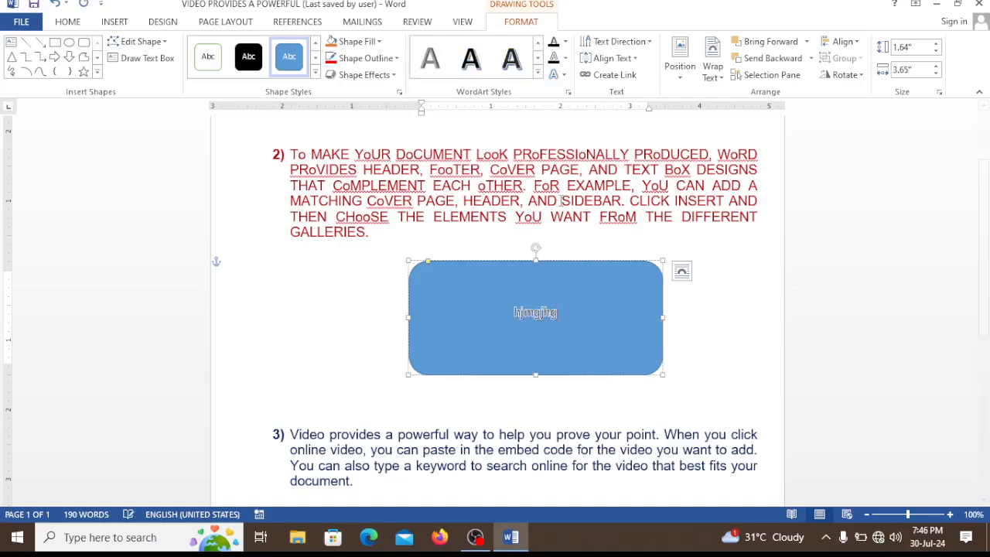
# Try a blue shadowed WordArt style and a red text fill on the rounded rectangle's text
pyautogui.click(538, 74)
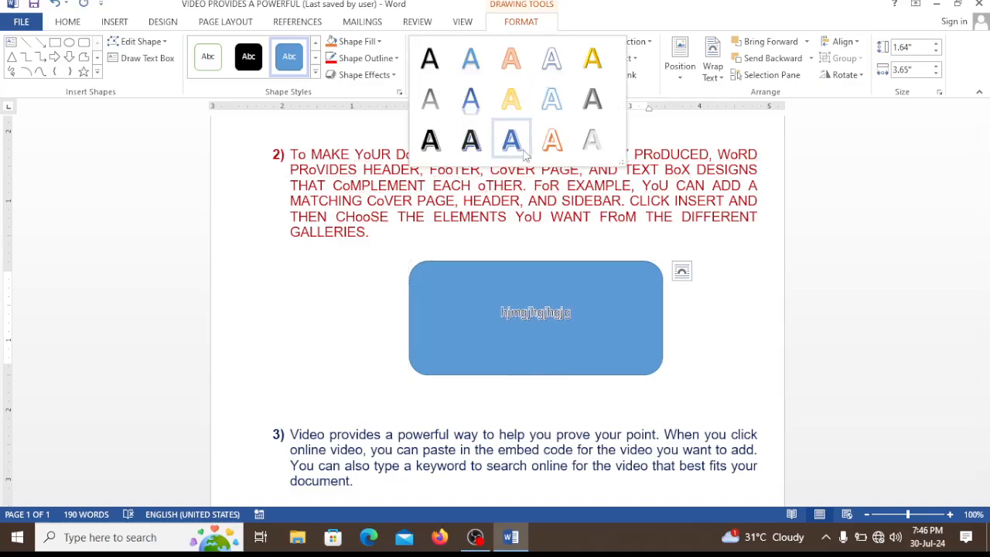
pyautogui.click(509, 139)
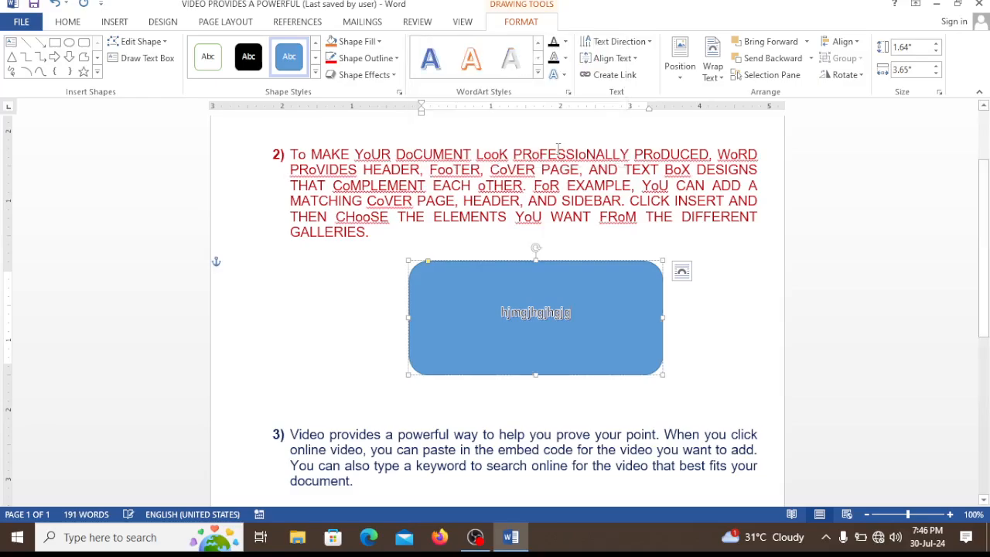
pyautogui.click(565, 42)
pyautogui.click(565, 172)
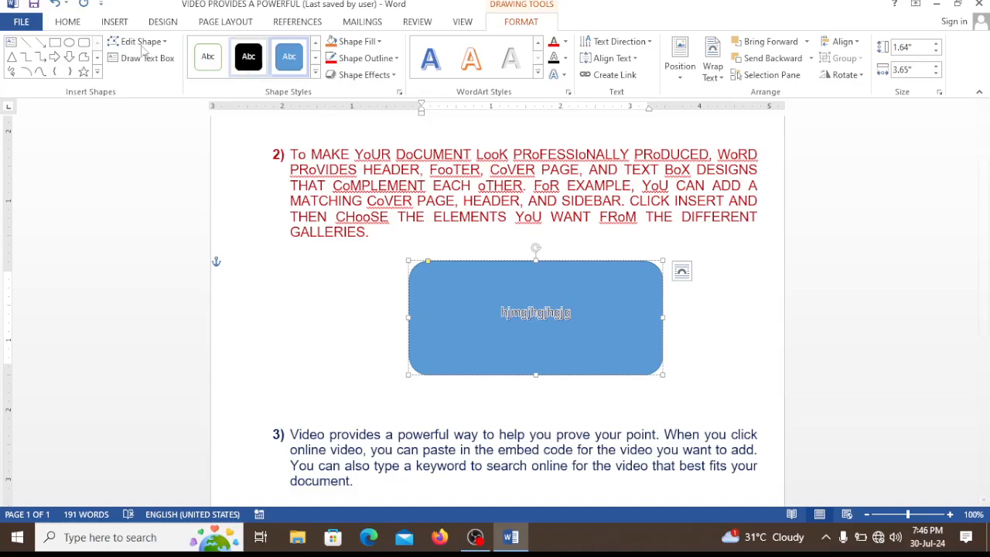
# Draw a 12-point star about 1.98 by 1.44 inches beside the rounded rectangle and apply the intense orange shape style
pyautogui.click(115, 23)
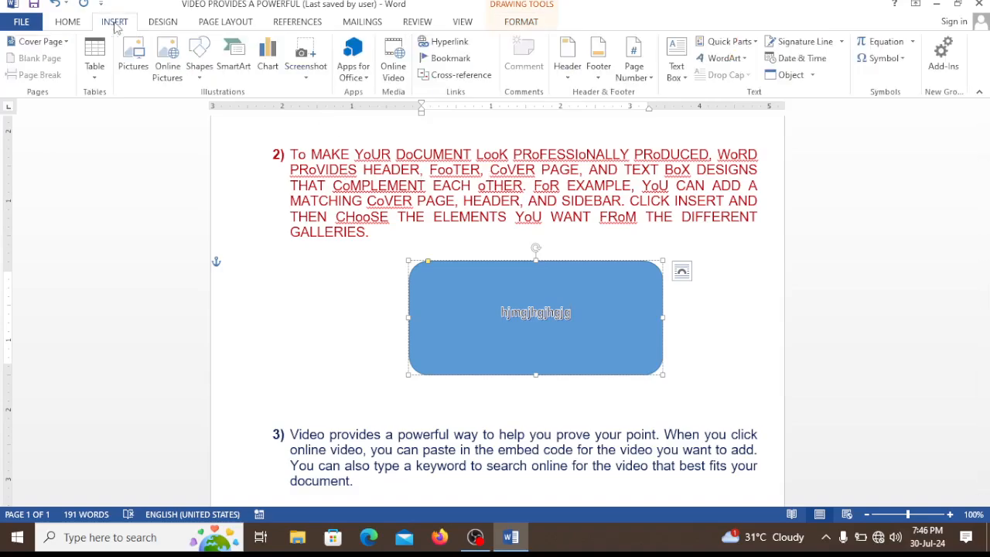
pyautogui.click(200, 68)
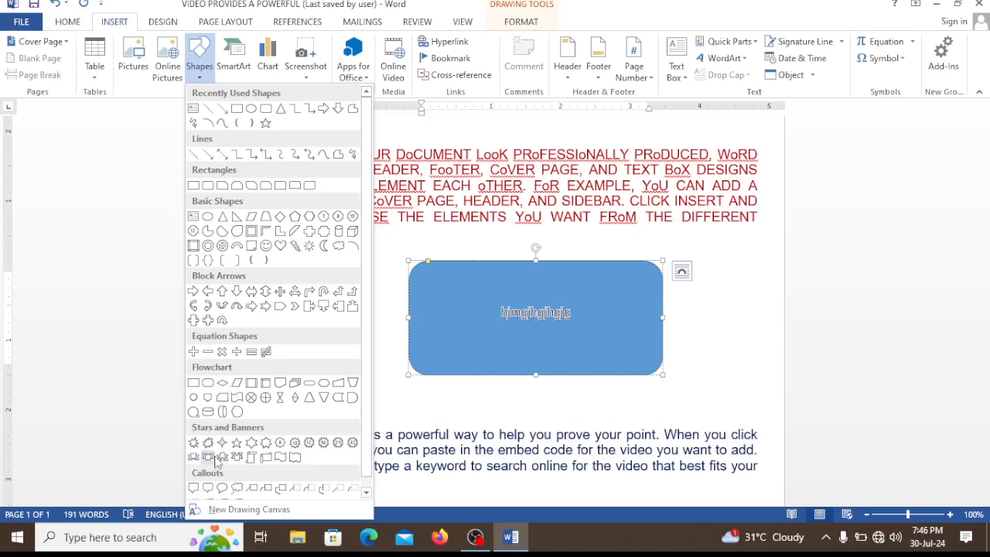
pyautogui.click(308, 443)
pyautogui.moveTo(294, 261); pyautogui.dragTo(394, 399)
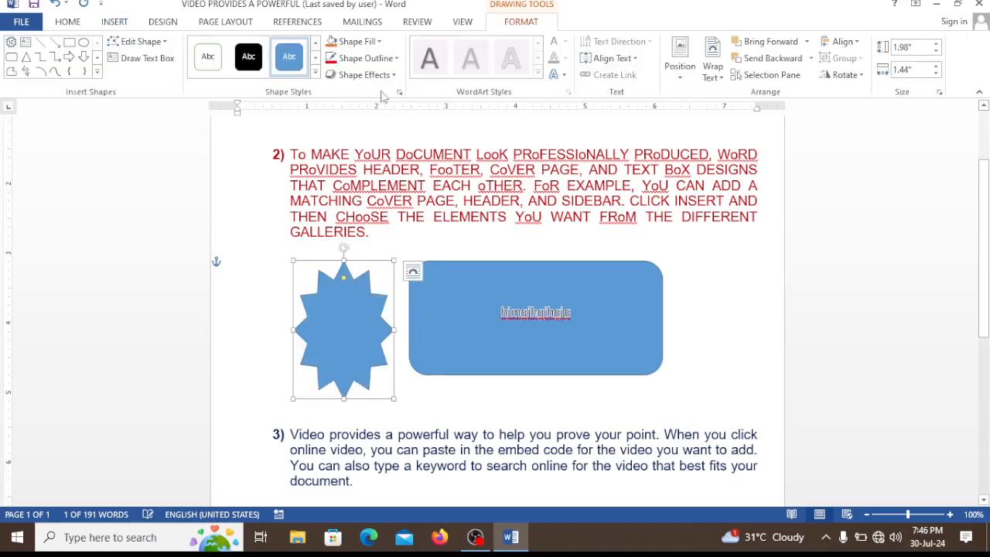
pyautogui.click(314, 73)
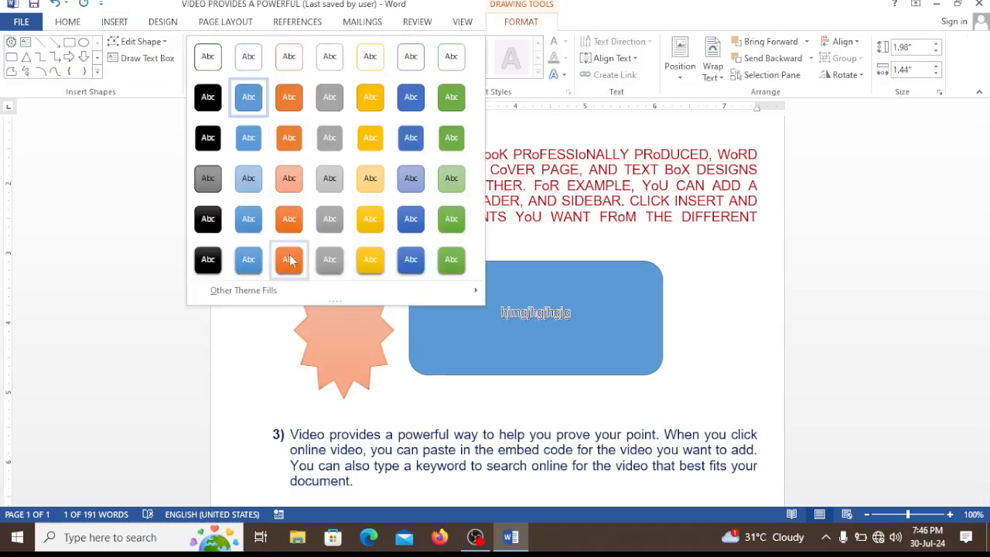
pyautogui.click(289, 260)
# Give the star a thick dark red outline
pyautogui.click(363, 58)
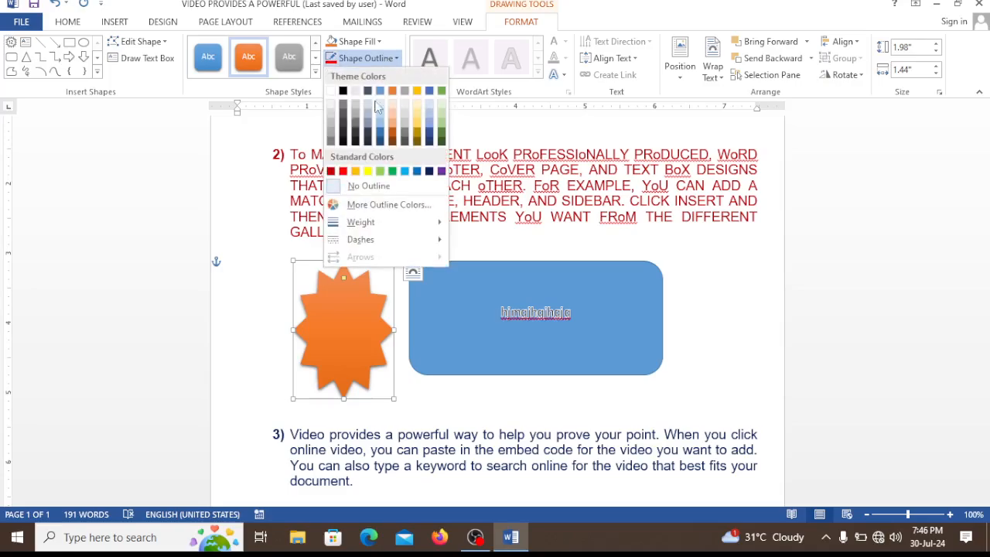
pyautogui.click(331, 172)
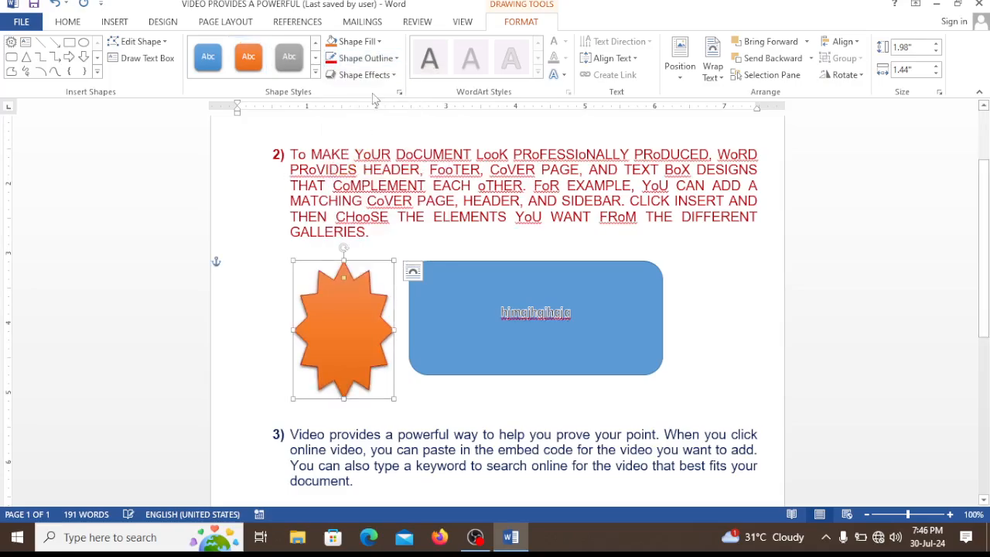
pyautogui.click(394, 59)
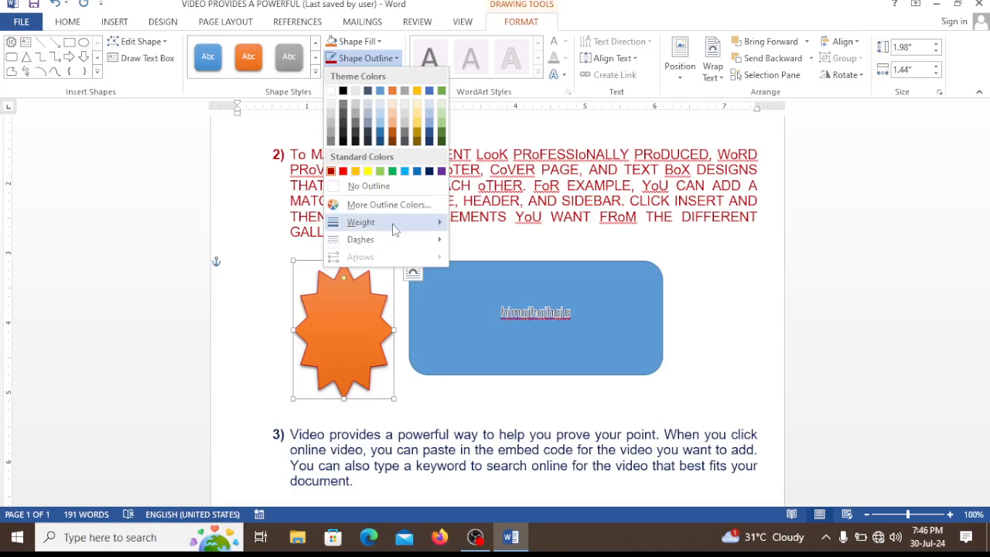
pyautogui.moveTo(390, 221)
pyautogui.click(557, 335)
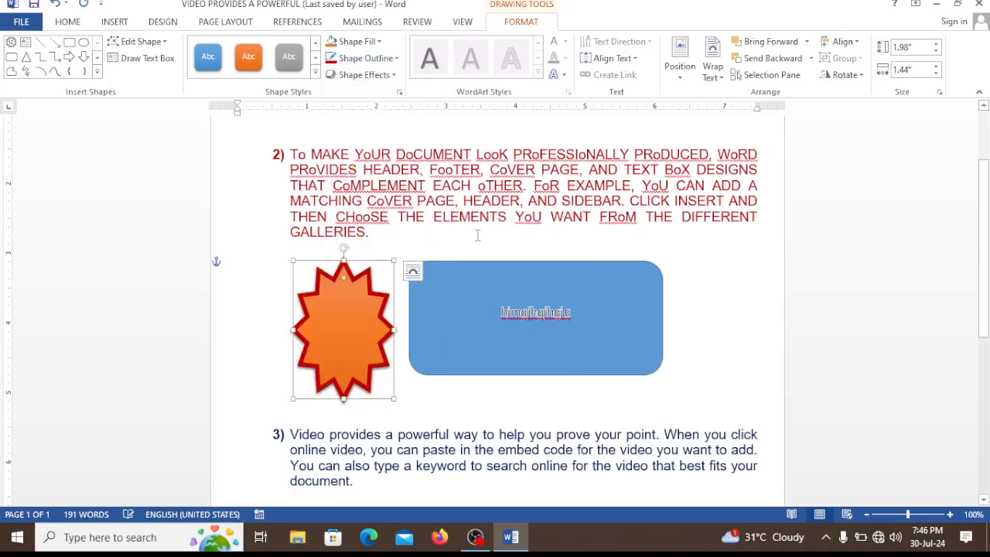
# Try a red fill on the star and set its final fill to yellow
pyautogui.click(352, 41)
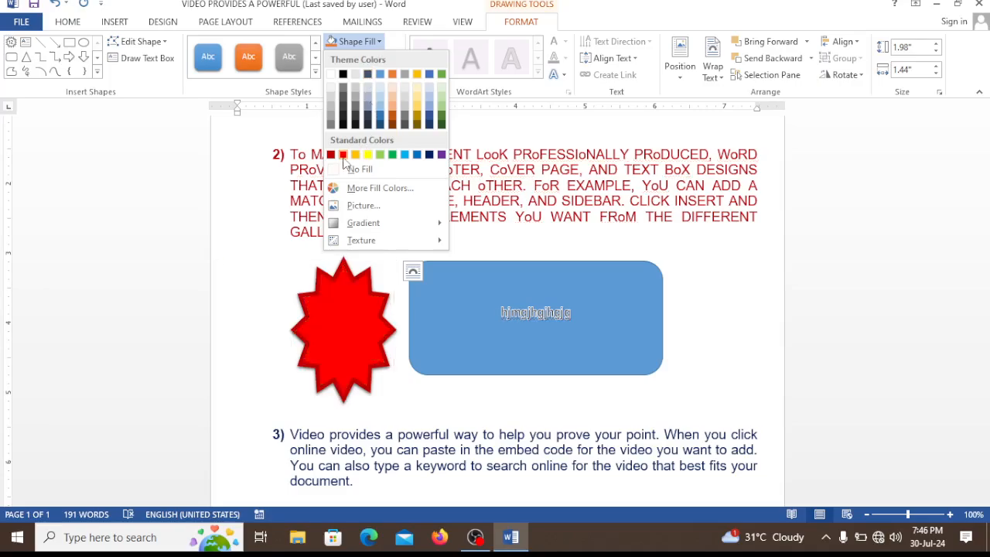
pyautogui.press('Escape')
pyautogui.click(352, 41)
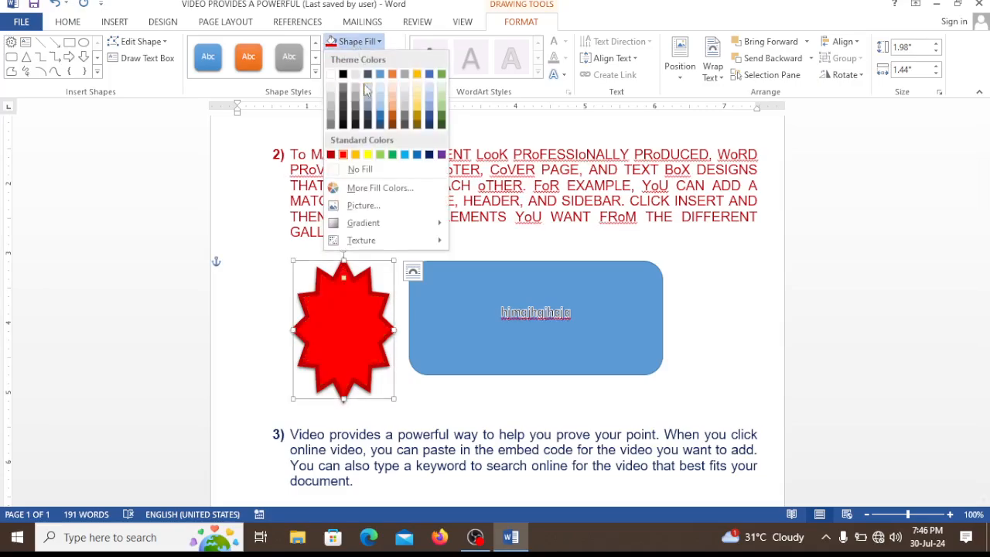
pyautogui.click(367, 154)
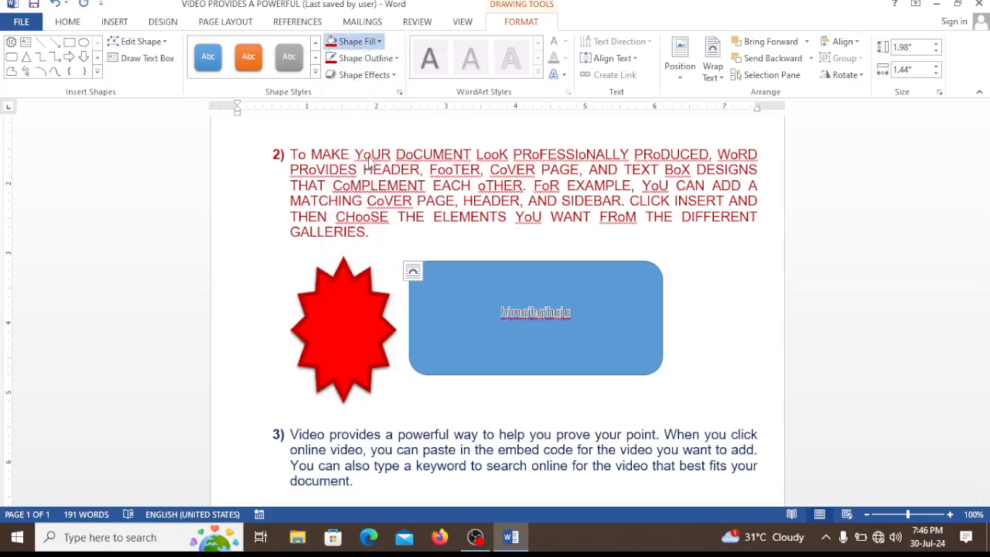
# Add the text gfdfhbfhgf inside the yellow star and leave the shape
pyautogui.rightClick(346, 336)
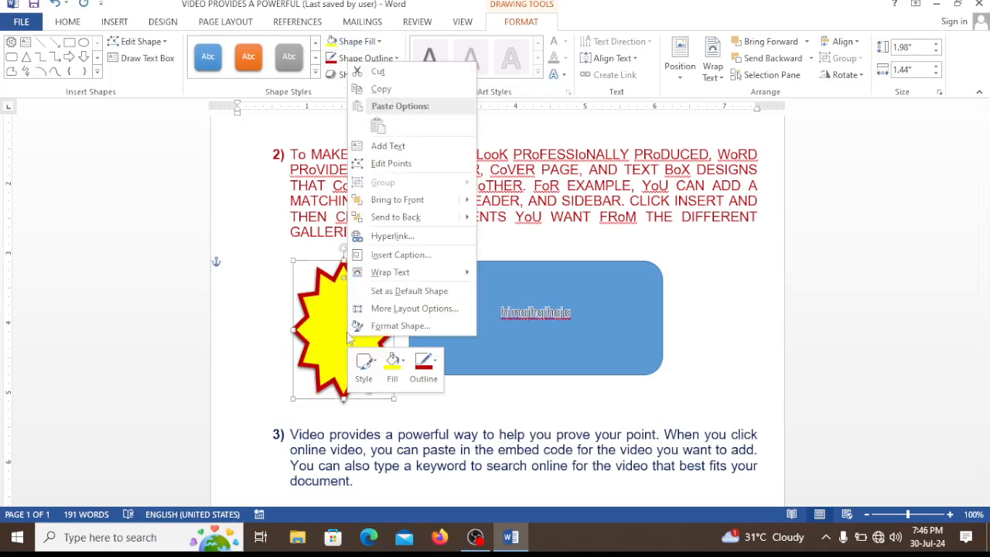
pyautogui.click(394, 149)
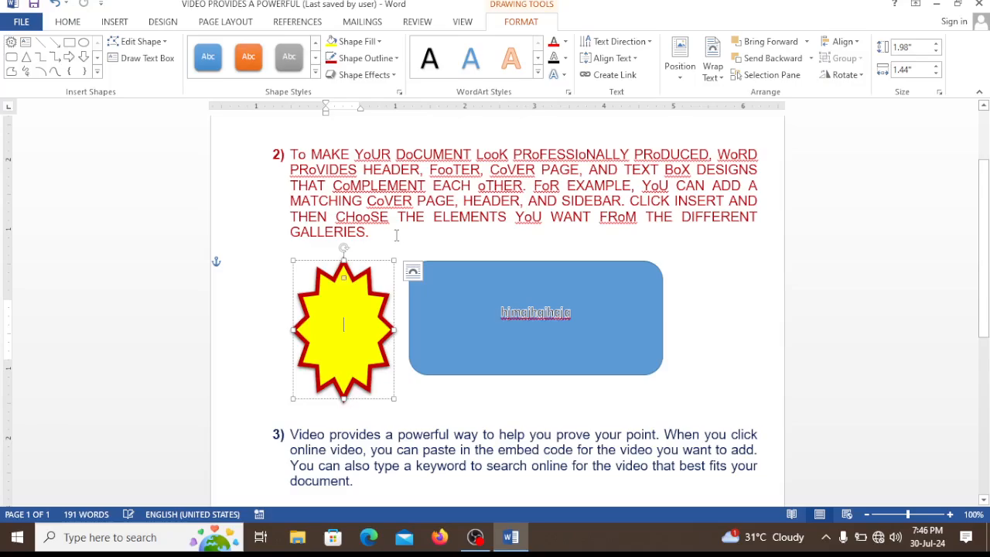
pyautogui.write('gfdfhbfhgf')
pyautogui.click(726, 329)
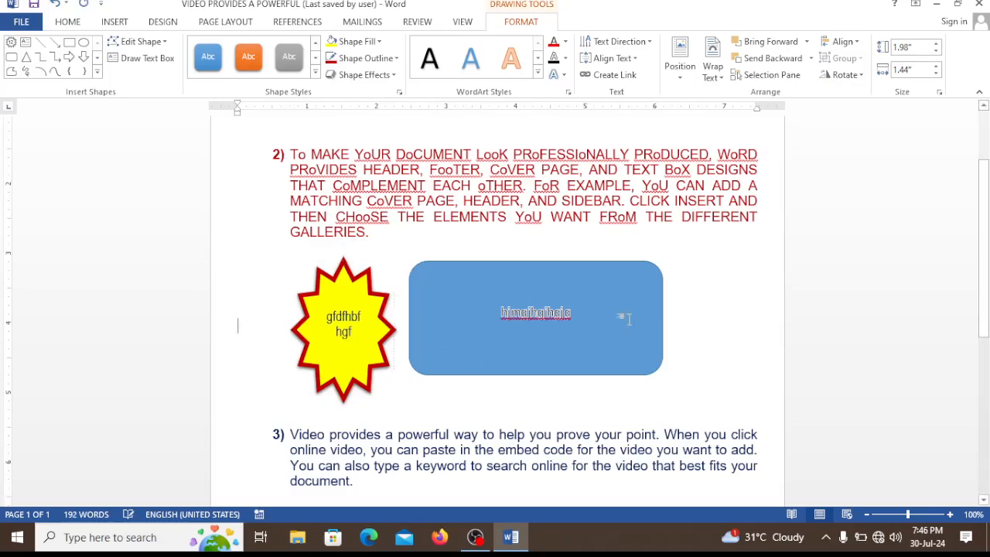
pyautogui.click(122, 23)
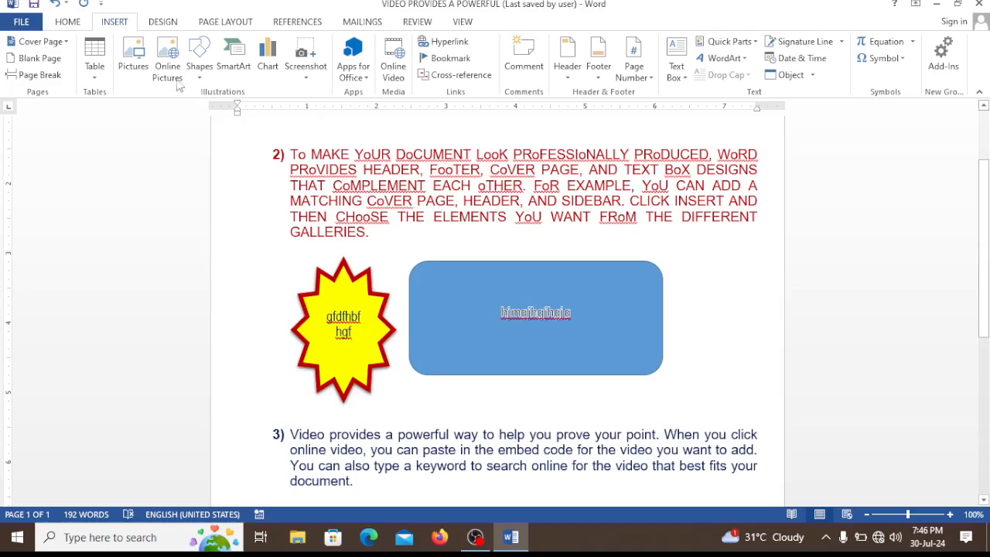